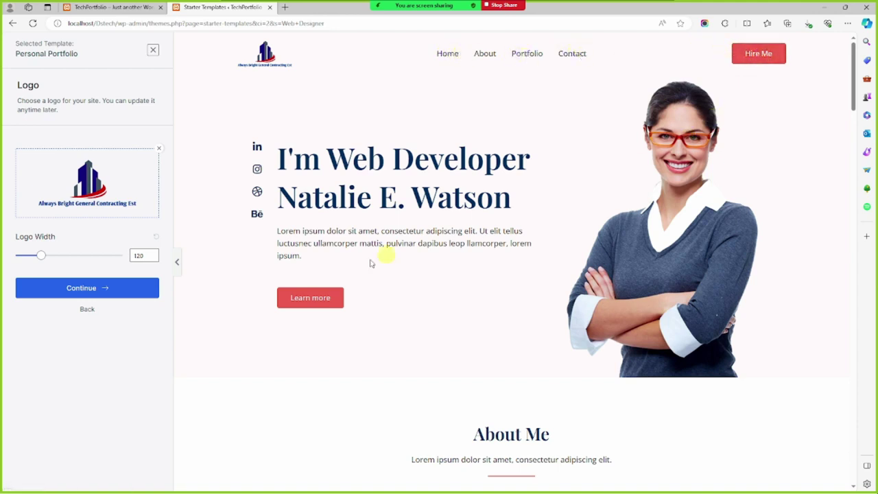
Accept the logo, try the light-blue, orange, yellow and pink palettes, then settle on red
{"action": "left_click", "coordinate": [134, 292]}
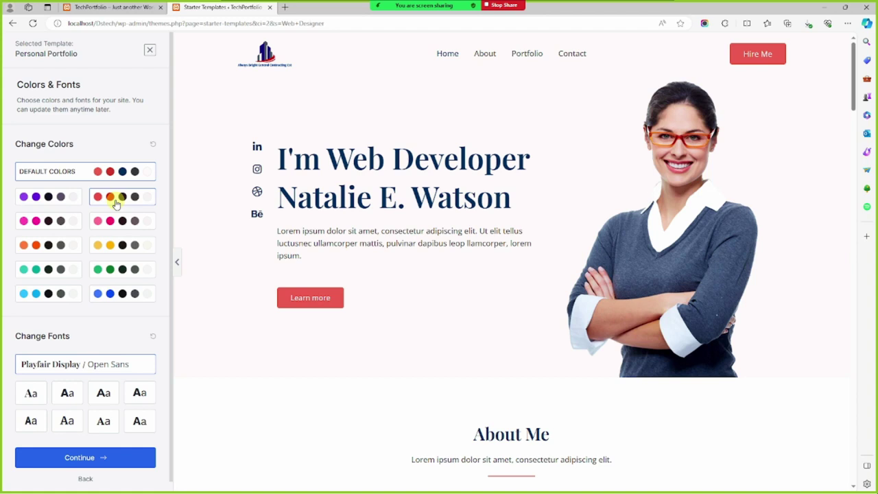
{"action": "left_click", "coordinate": [45, 292]}
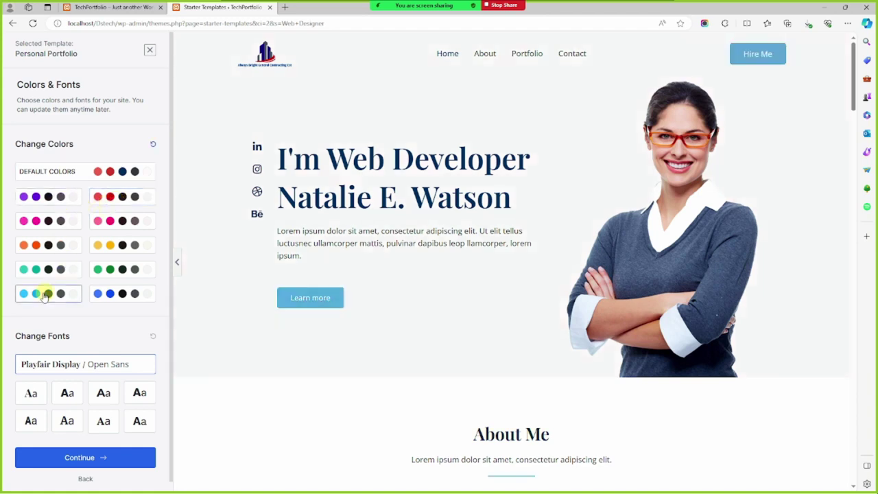
{"action": "left_click", "coordinate": [59, 245]}
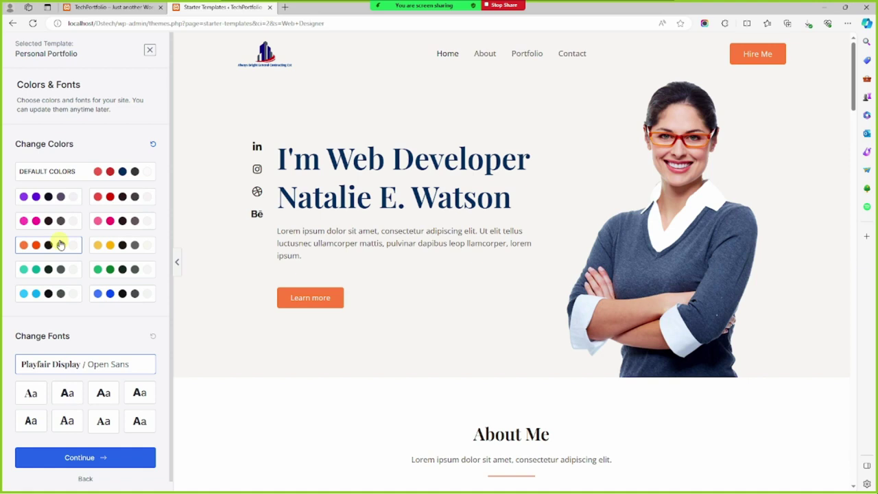
{"action": "left_click", "coordinate": [118, 248]}
{"action": "left_click", "coordinate": [122, 221]}
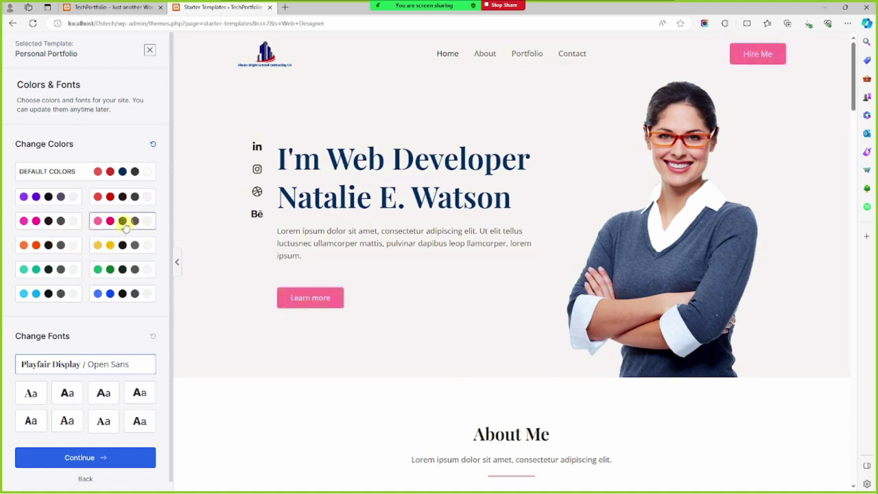
{"action": "left_click", "coordinate": [124, 197]}
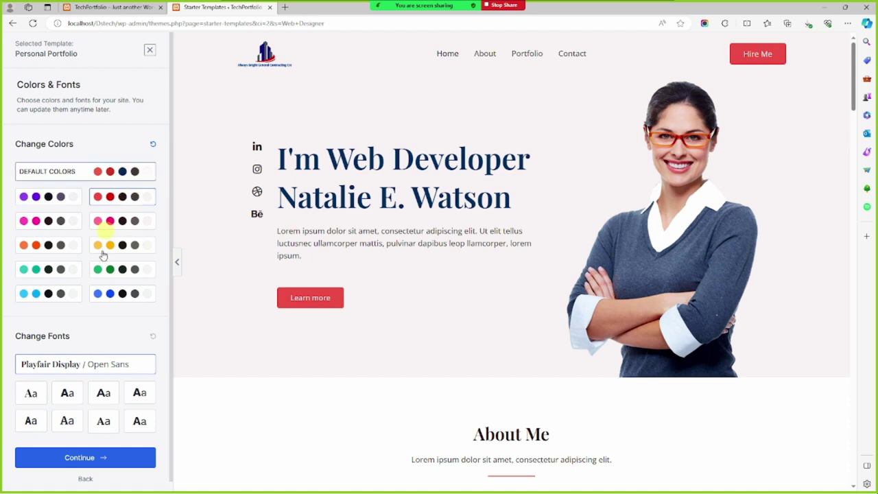
Choose the Roboto Condensed / Roboto font pairing and continue to the final details form
{"action": "scroll", "coordinate": [100, 370], "scroll_direction": "down", "scroll_amount": 1}
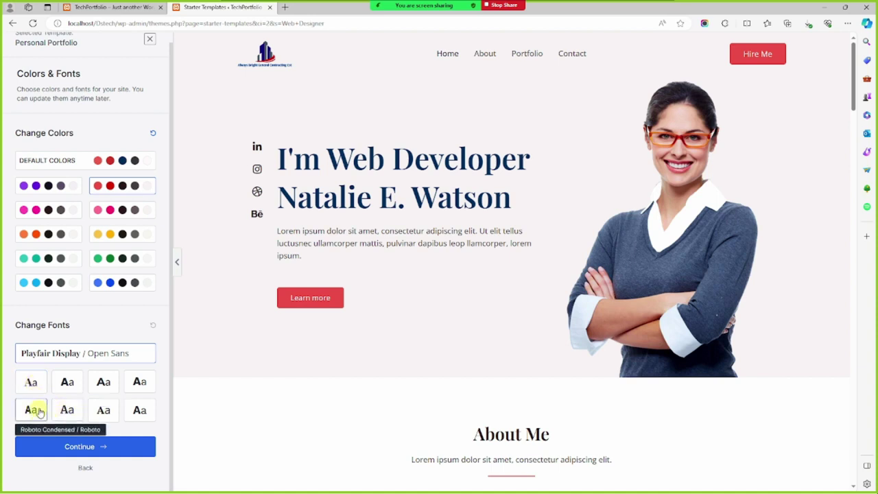
{"action": "left_click", "coordinate": [39, 411]}
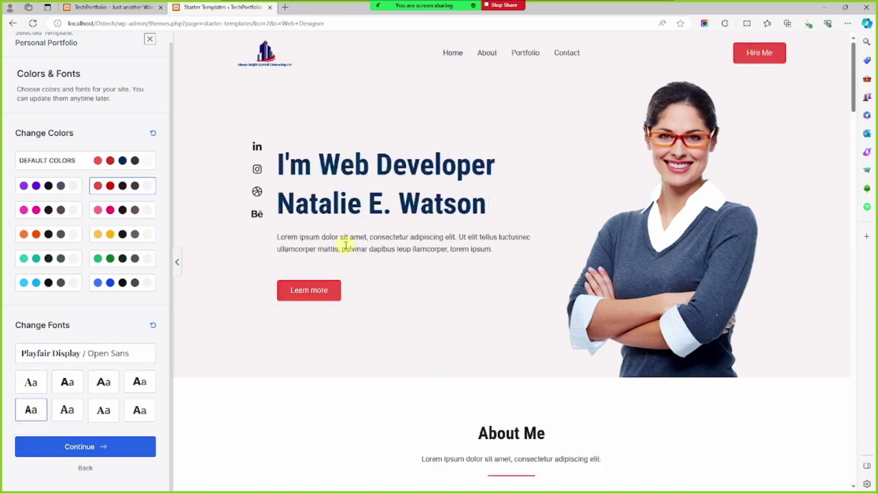
{"action": "left_click", "coordinate": [100, 447]}
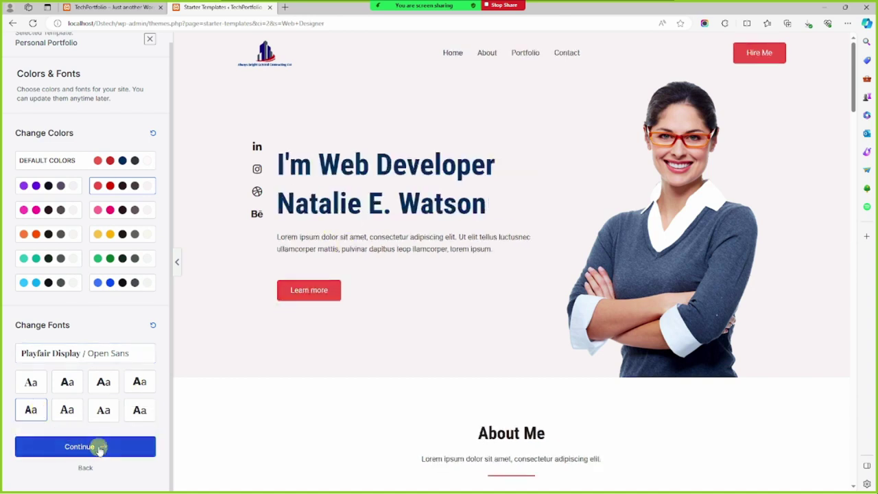
{"action": "left_click", "coordinate": [385, 189]}
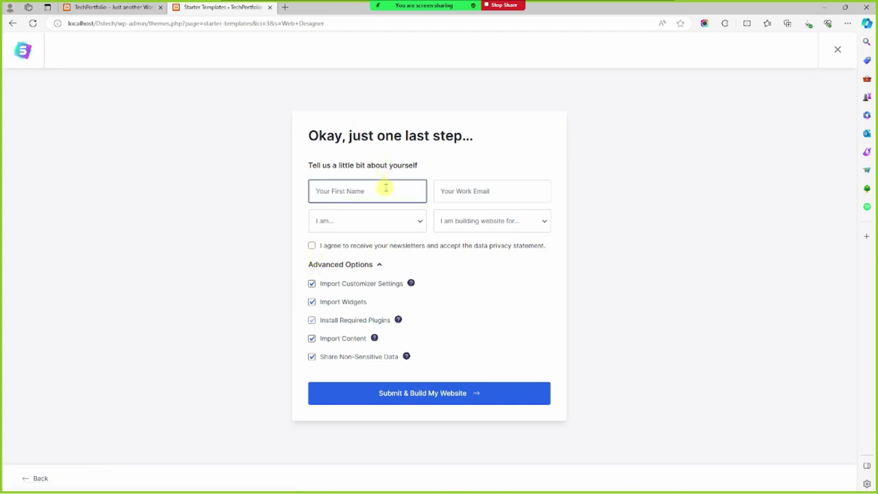
Enter the first name and fill in the work email address
{"action": "type", "text": "Danyak"}
{"action": "key", "text": "Tab"}
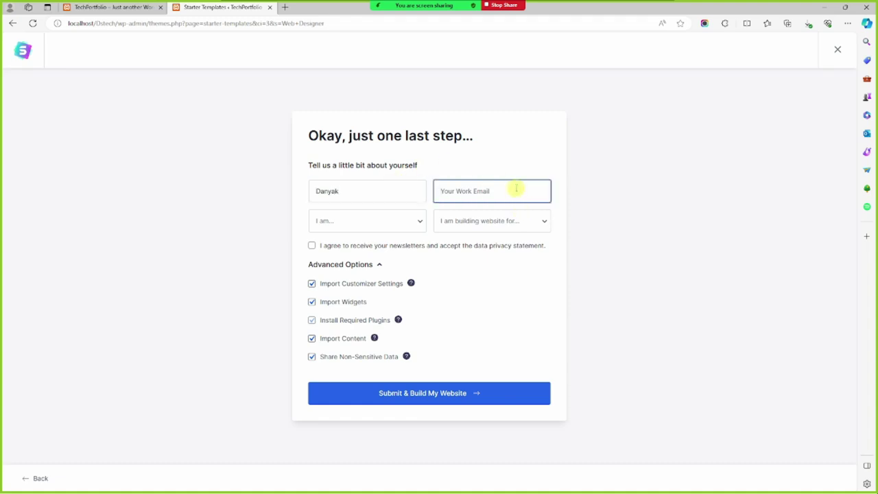
{"action": "type", "text": "raja"}
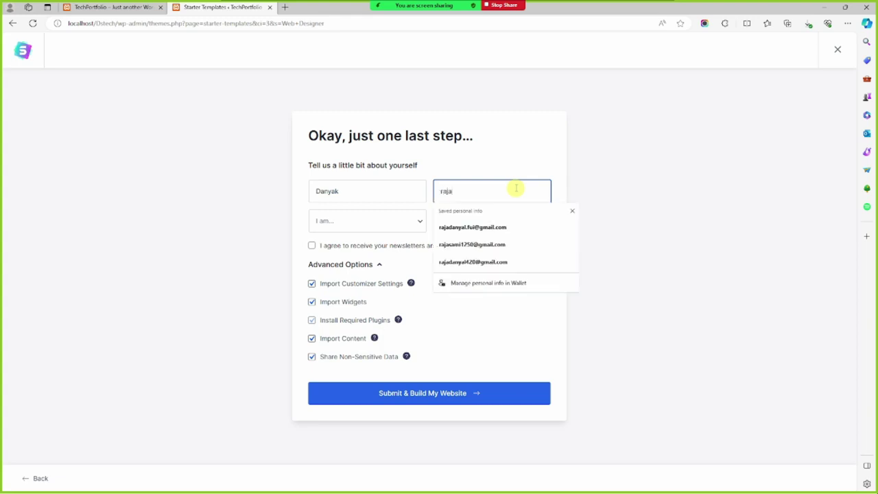
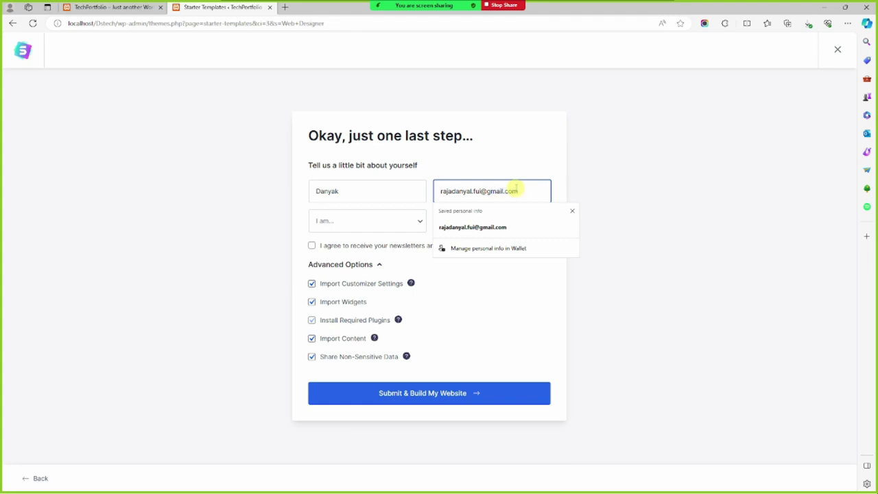
{"action": "left_click", "coordinate": [490, 226]}
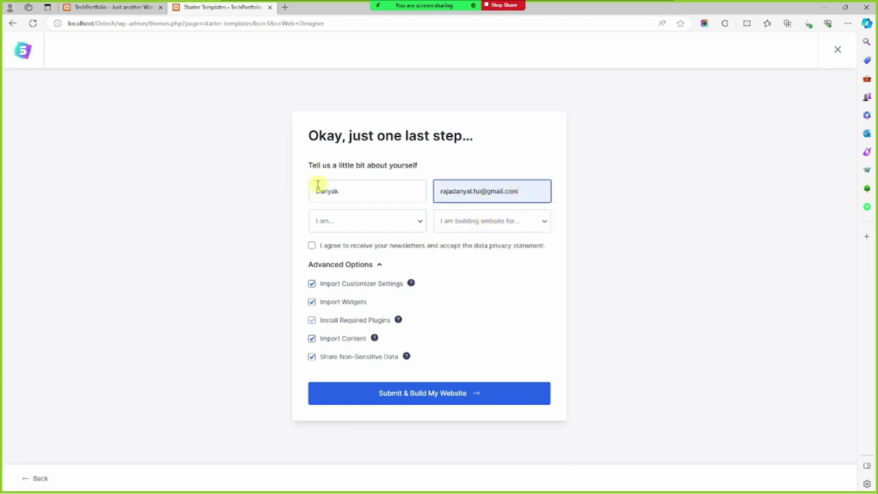
Set the experience level to Expert and the audience to Myself/My Company, then submit
{"action": "left_click", "coordinate": [358, 220]}
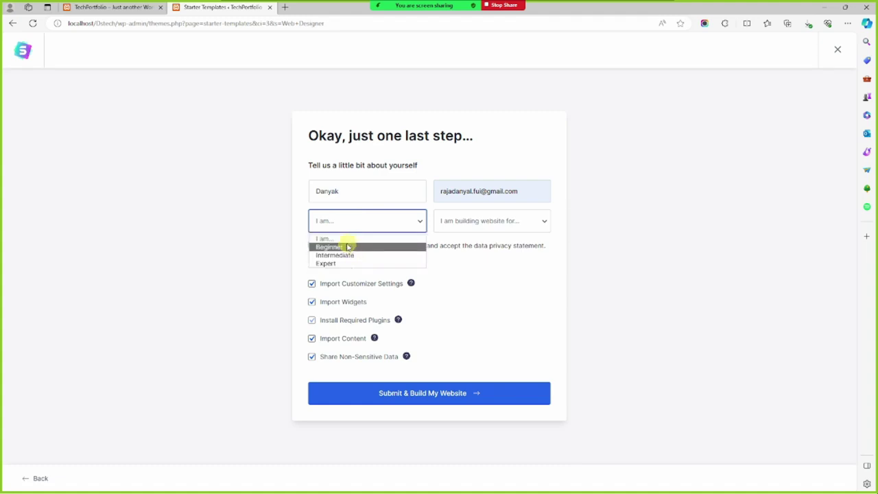
{"action": "left_click", "coordinate": [344, 264]}
{"action": "left_click", "coordinate": [473, 223]}
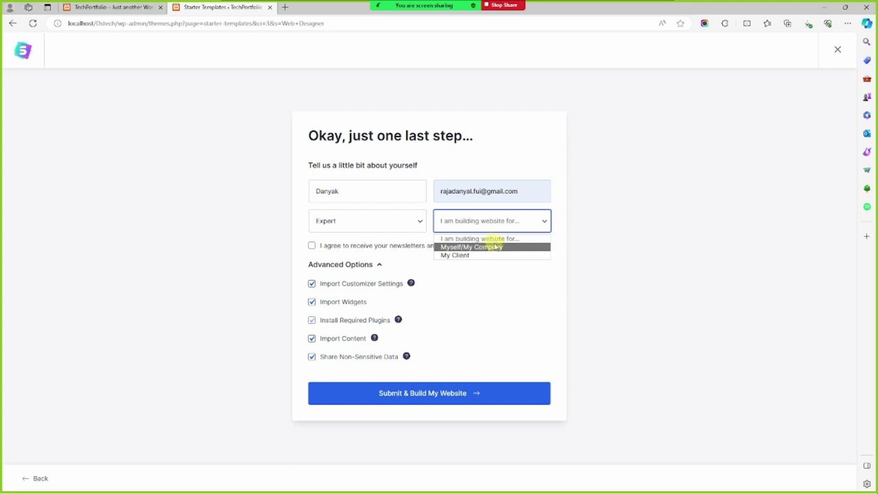
{"action": "left_click", "coordinate": [495, 247]}
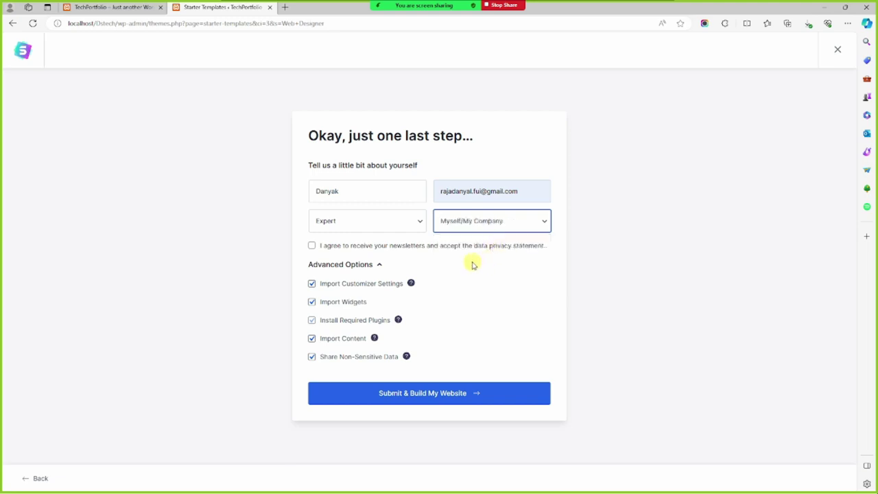
{"action": "left_click", "coordinate": [433, 398]}
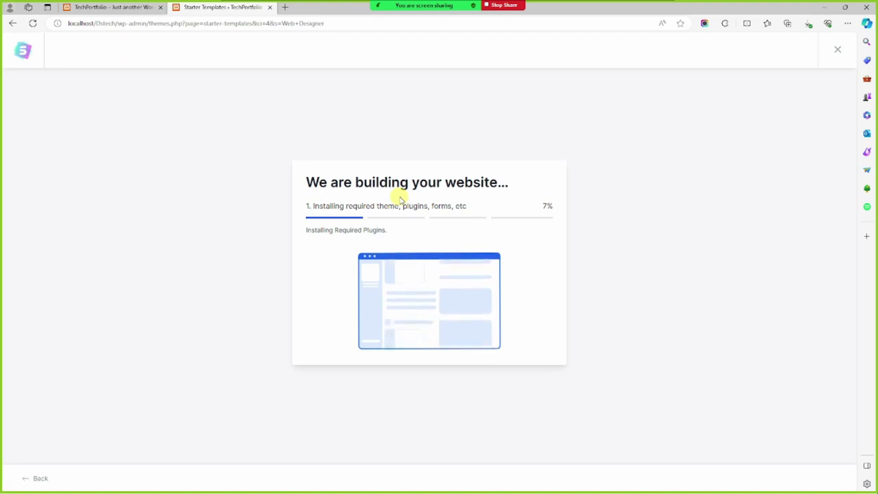
Reload the site's front page and check the template build progress, still at 7%
{"action": "left_click", "coordinate": [113, 7]}
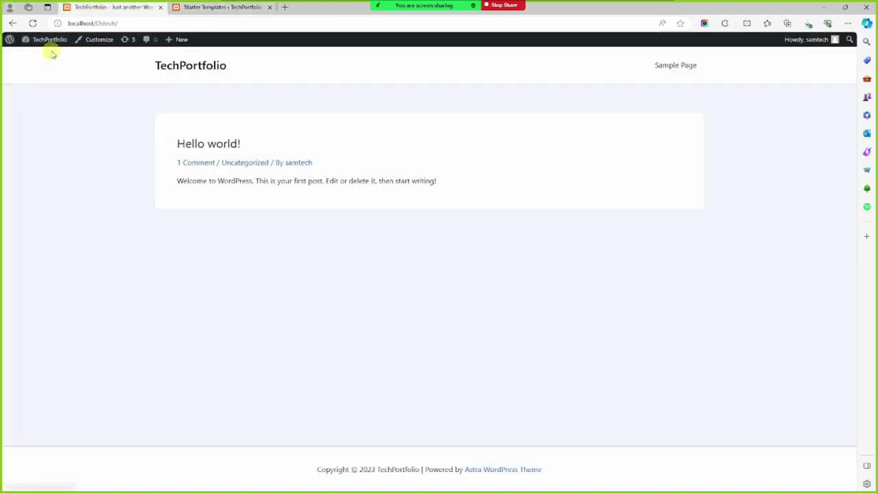
{"action": "key", "text": "F5"}
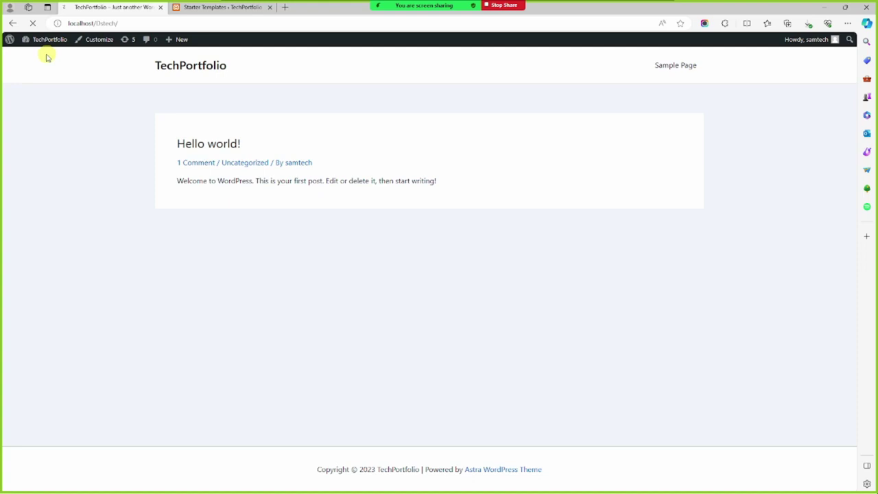
{"action": "left_click", "coordinate": [216, 5]}
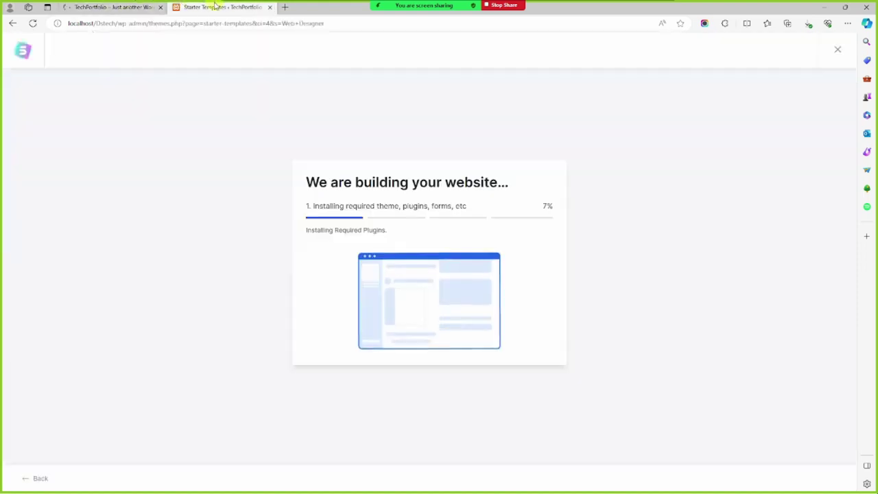
{"action": "left_click", "coordinate": [113, 7]}
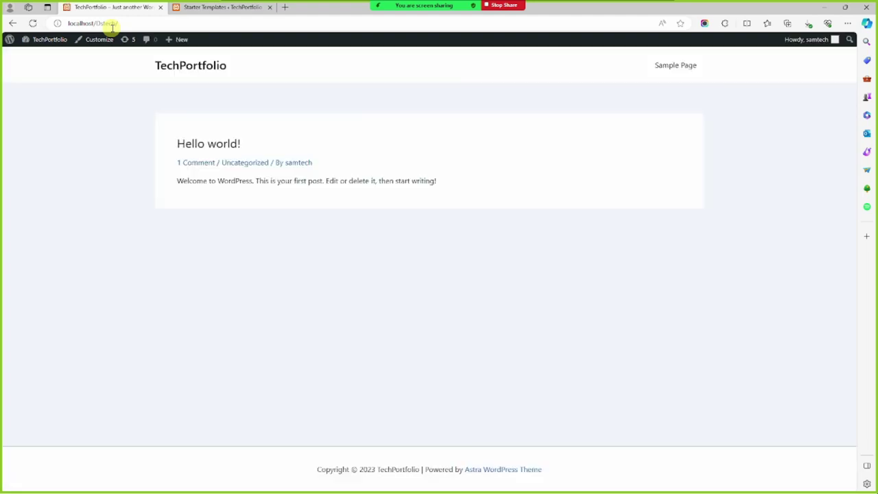
{"action": "left_click", "coordinate": [222, 6]}
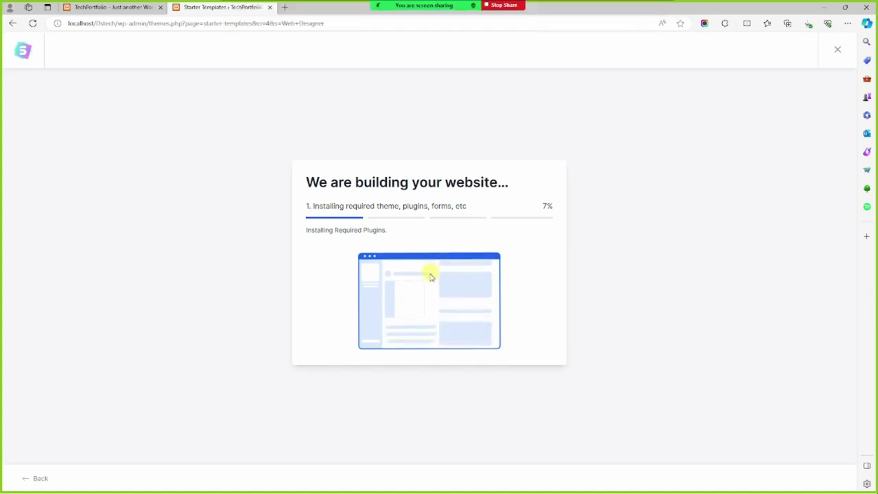
Open the TechPortfolio admin Dashboard from the admin bar's site menu
{"action": "left_click", "coordinate": [110, 7]}
{"action": "mouse_move", "coordinate": [47, 39]}
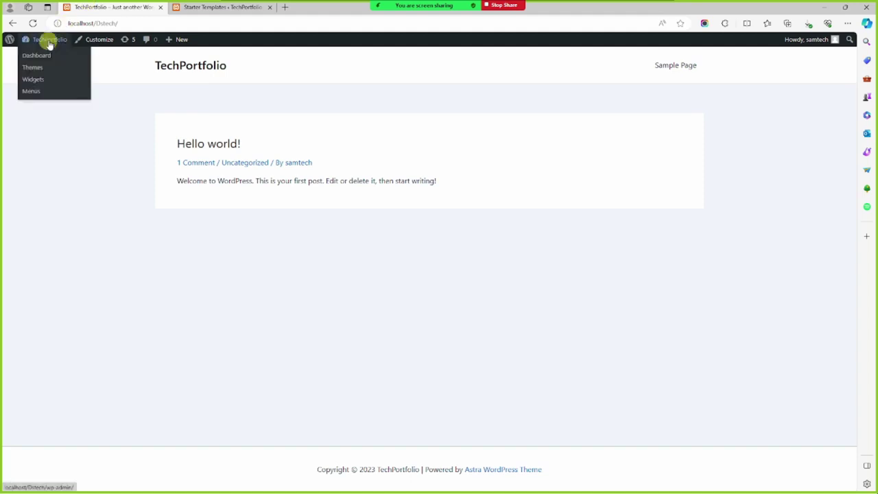
{"action": "left_click", "coordinate": [47, 57]}
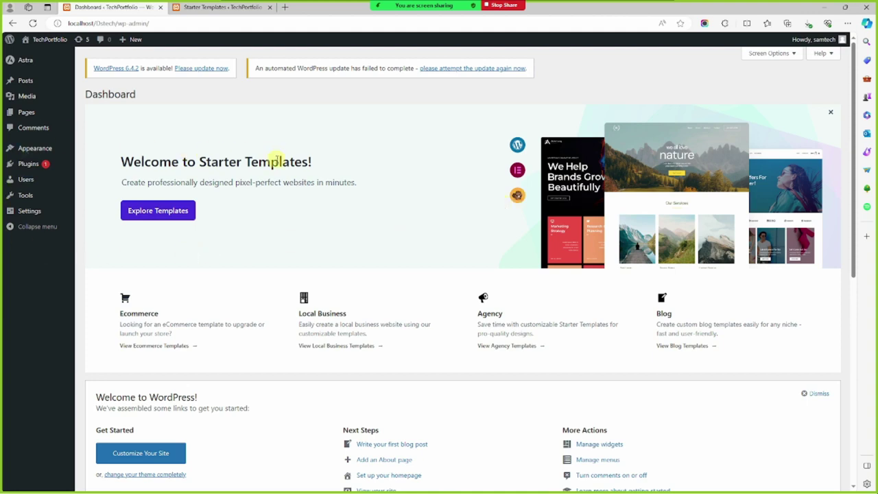
Visit the Starter Templates admin page, then go to Posts › Tags
{"action": "scroll", "coordinate": [275, 161], "scroll_direction": "down", "scroll_amount": 3}
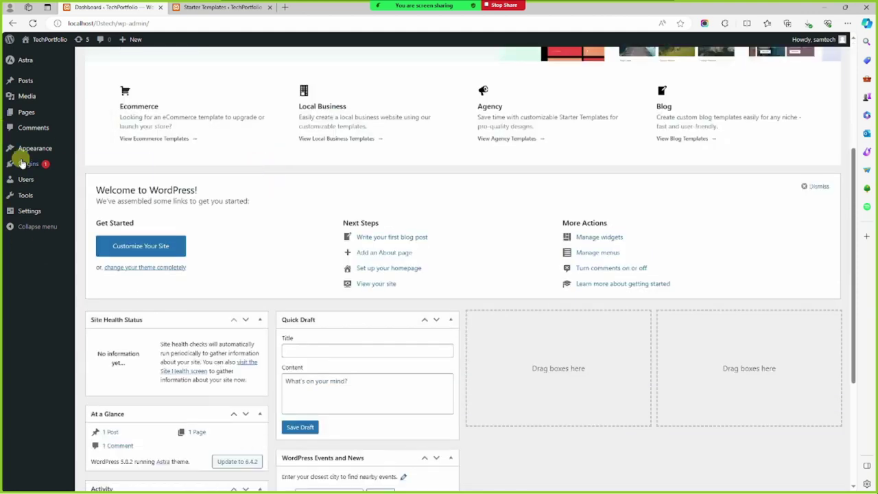
{"action": "mouse_move", "coordinate": [37, 155]}
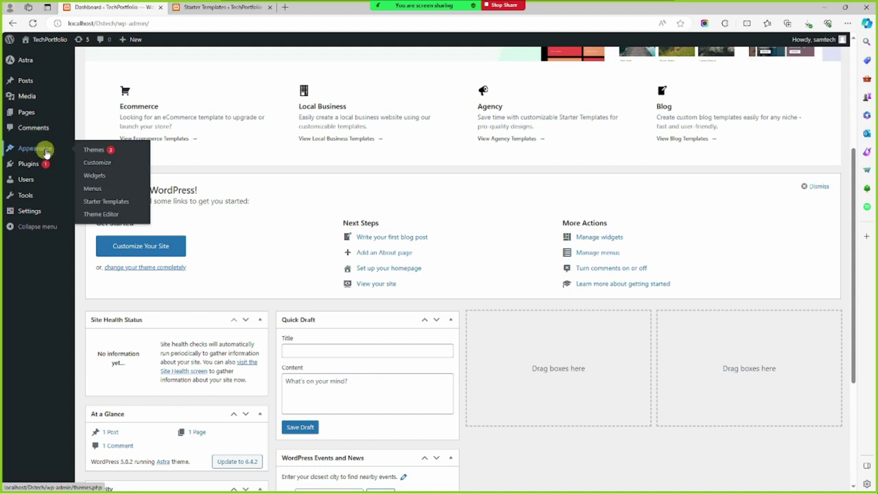
{"action": "left_click", "coordinate": [126, 205]}
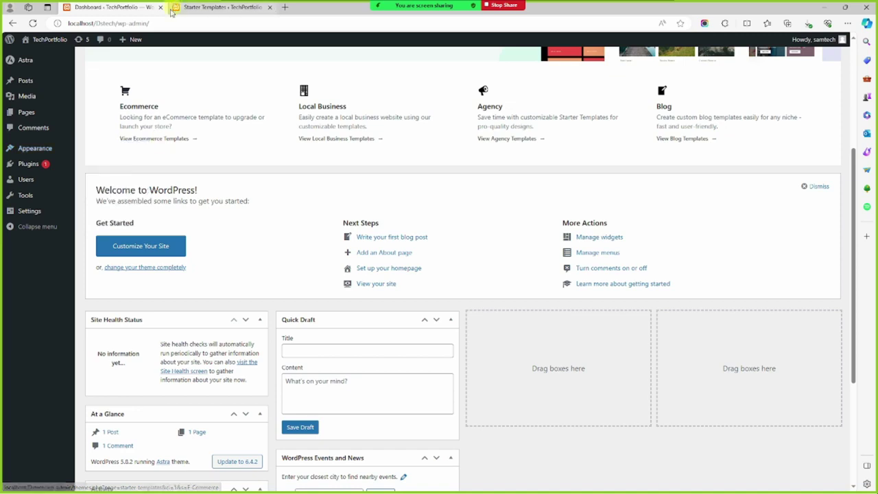
{"action": "mouse_move", "coordinate": [48, 211]}
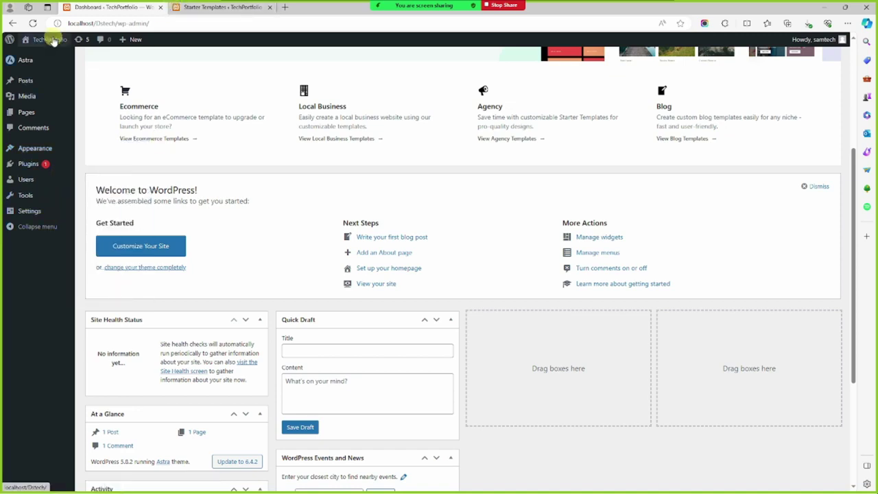
{"action": "mouse_move", "coordinate": [38, 84]}
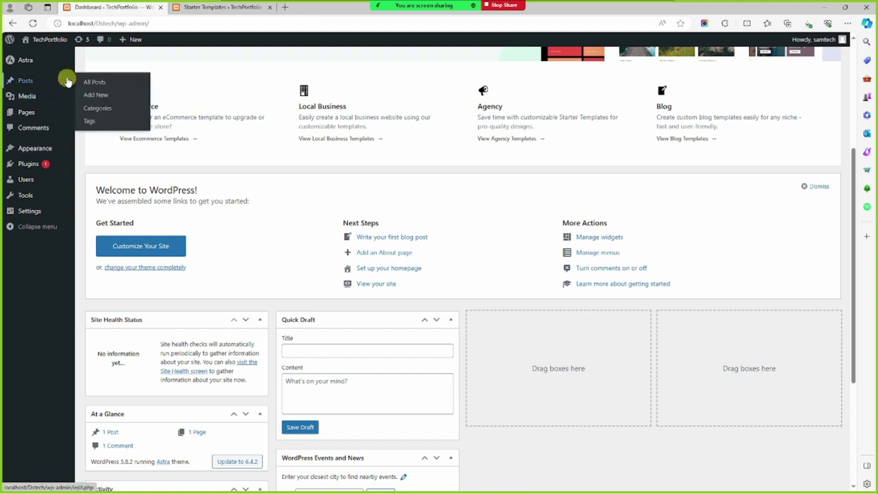
{"action": "left_click", "coordinate": [114, 124]}
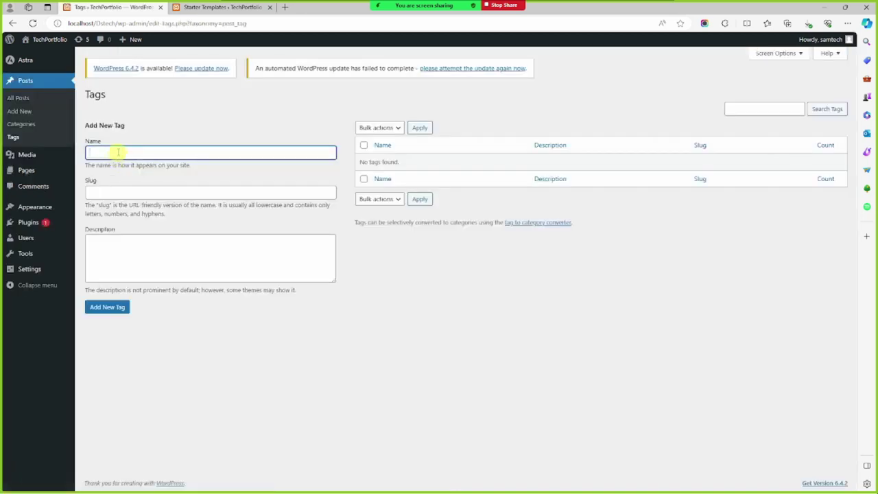
Add the post tags 'elementor' and 'wordpress' on the Tags page
{"action": "left_click", "coordinate": [118, 152]}
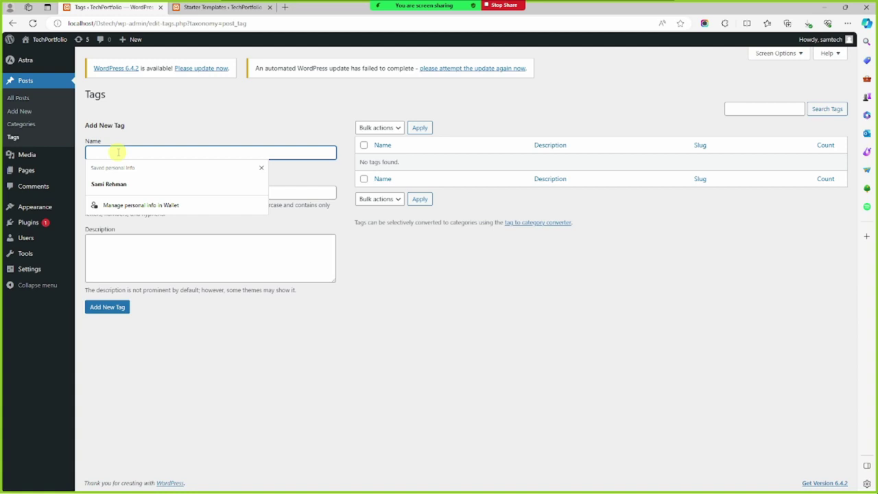
{"action": "left_click", "coordinate": [182, 121]}
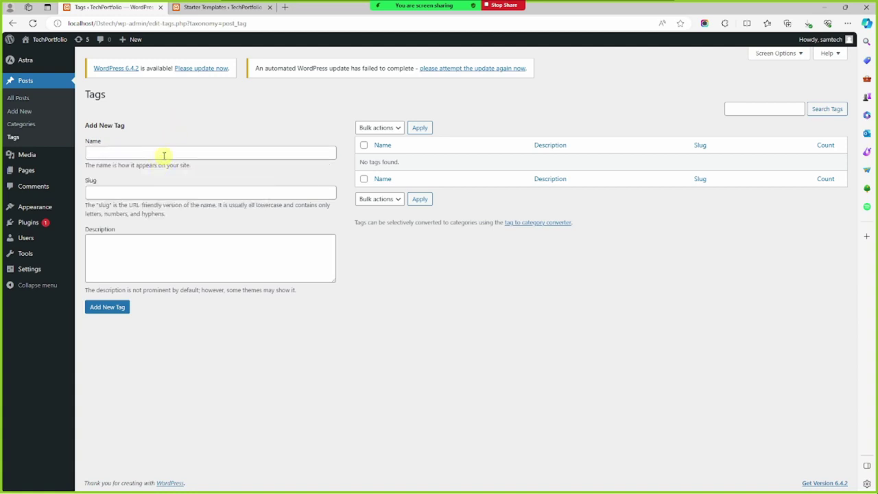
{"action": "left_click", "coordinate": [164, 154]}
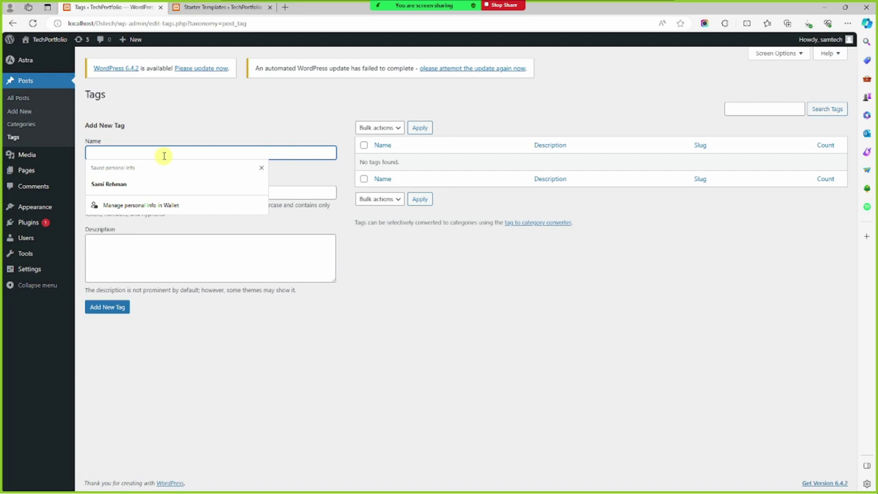
{"action": "type", "text": "e"}
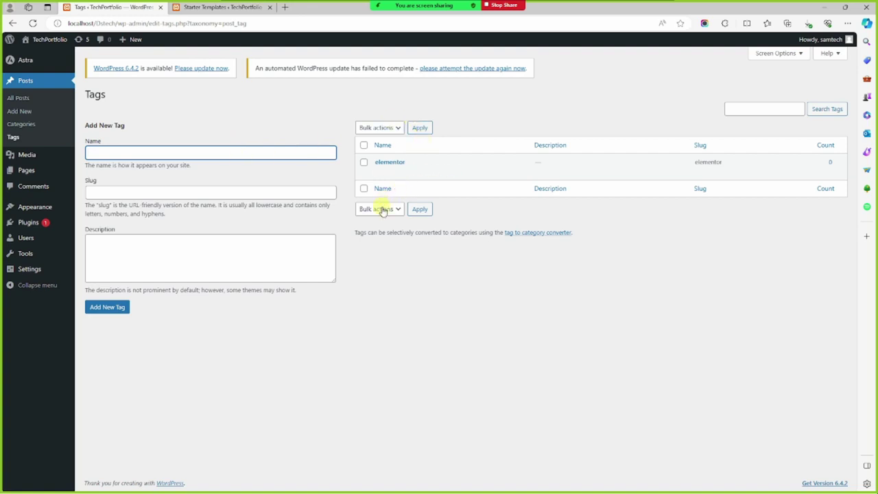
{"action": "left_click", "coordinate": [125, 147]}
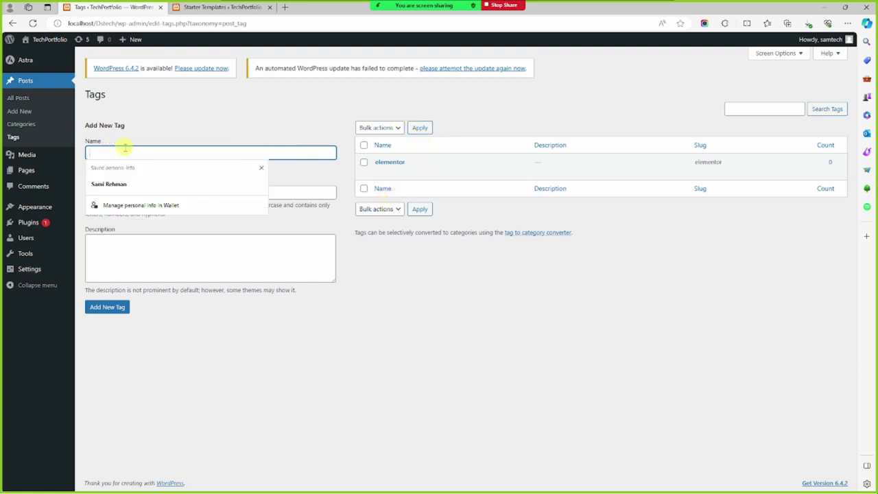
{"action": "type", "text": "w"}
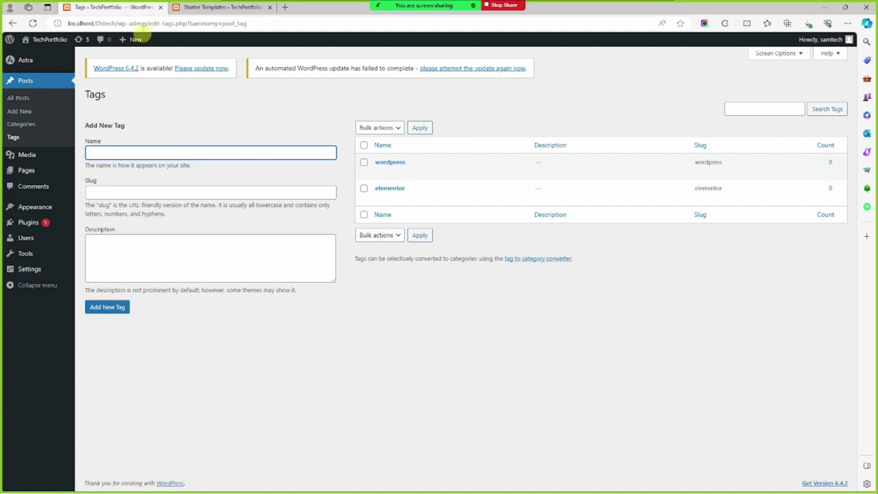
Browse the admin menu, then return to the website build tab, now at 11%
{"action": "left_click", "coordinate": [203, 5]}
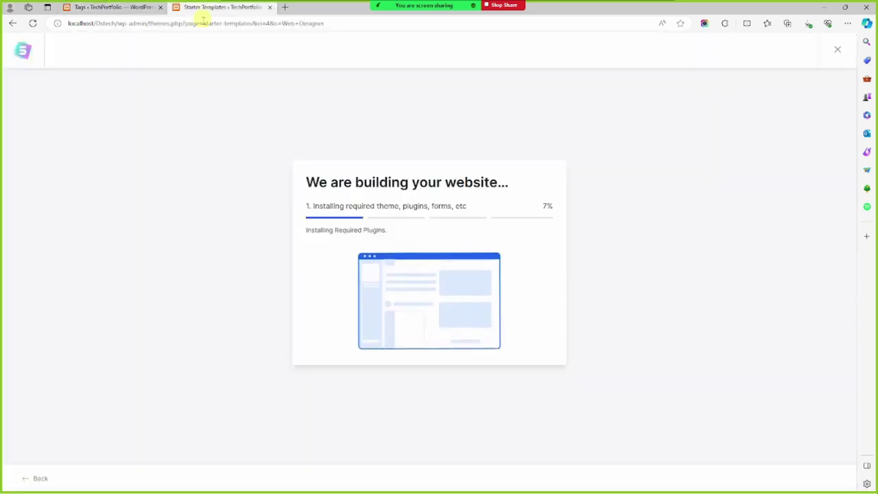
{"action": "left_click", "coordinate": [135, 5]}
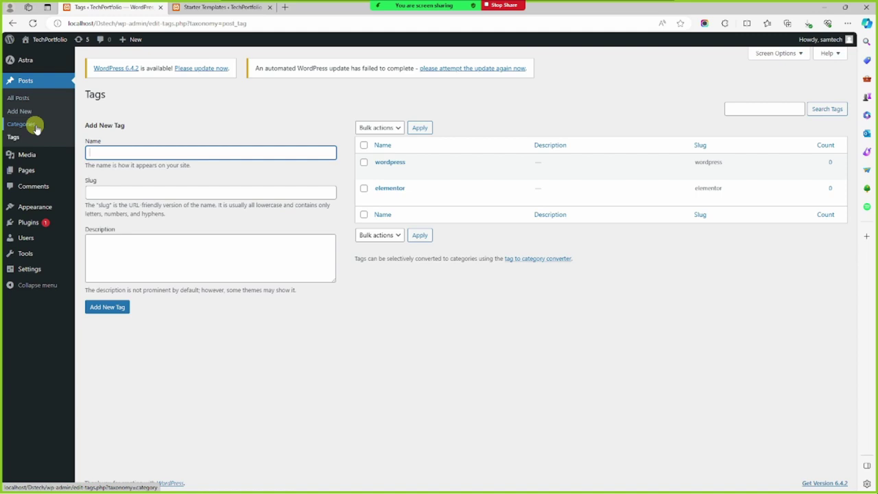
{"action": "mouse_move", "coordinate": [38, 156]}
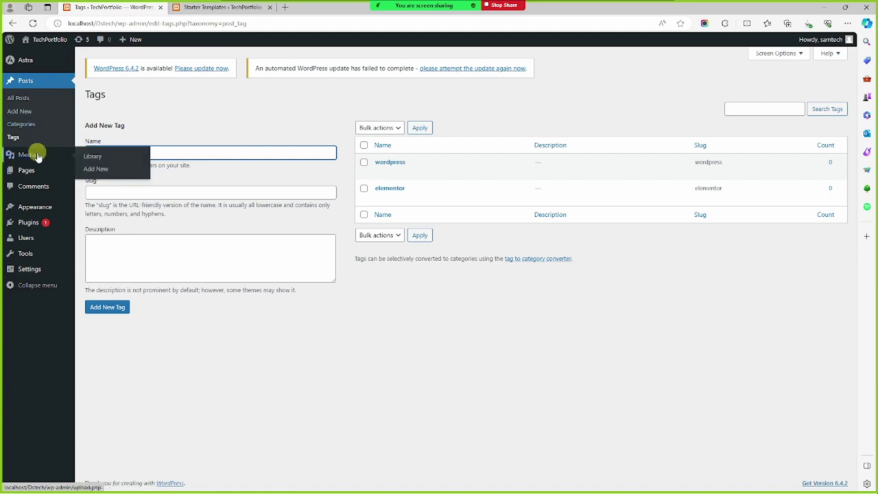
{"action": "mouse_move", "coordinate": [48, 179]}
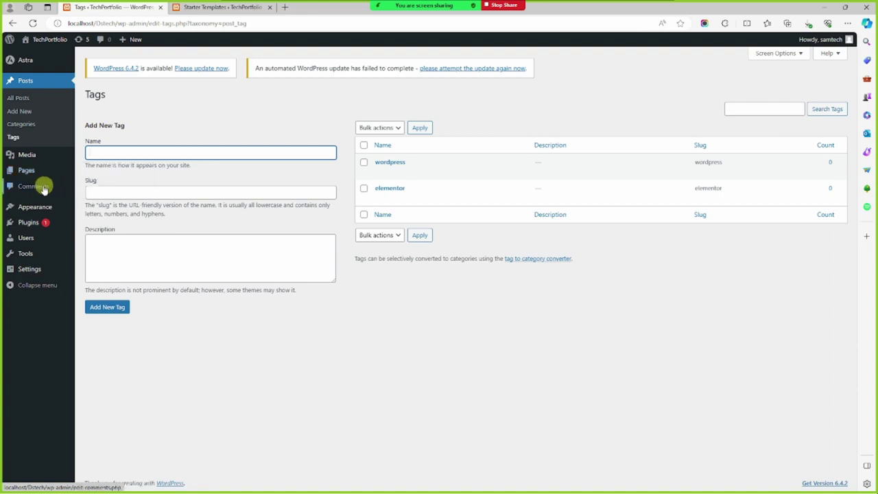
{"action": "mouse_move", "coordinate": [45, 210]}
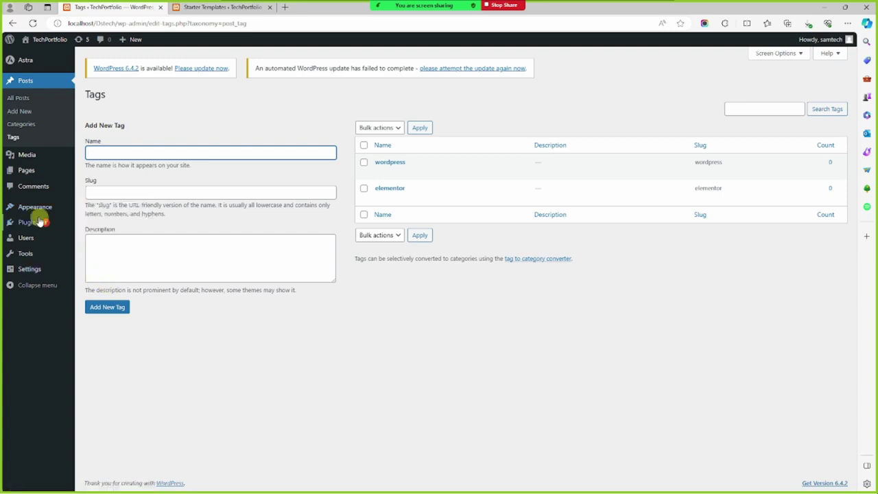
{"action": "mouse_move", "coordinate": [38, 224]}
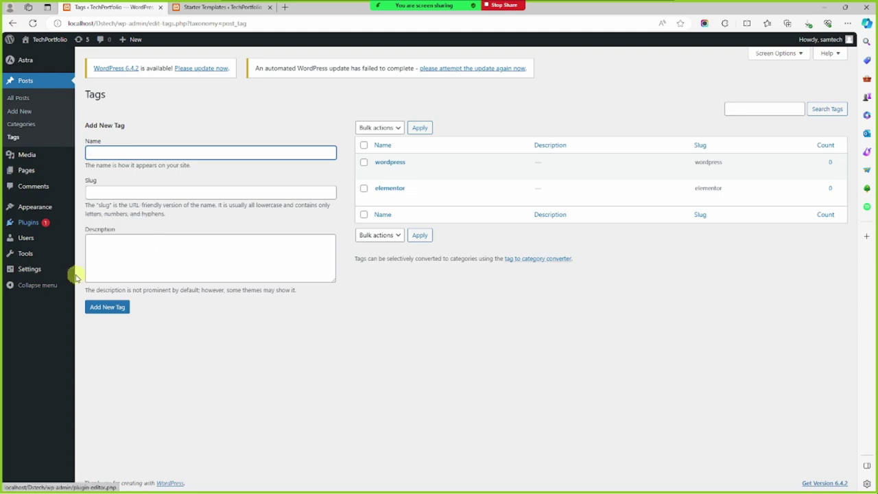
{"action": "mouse_move", "coordinate": [35, 240]}
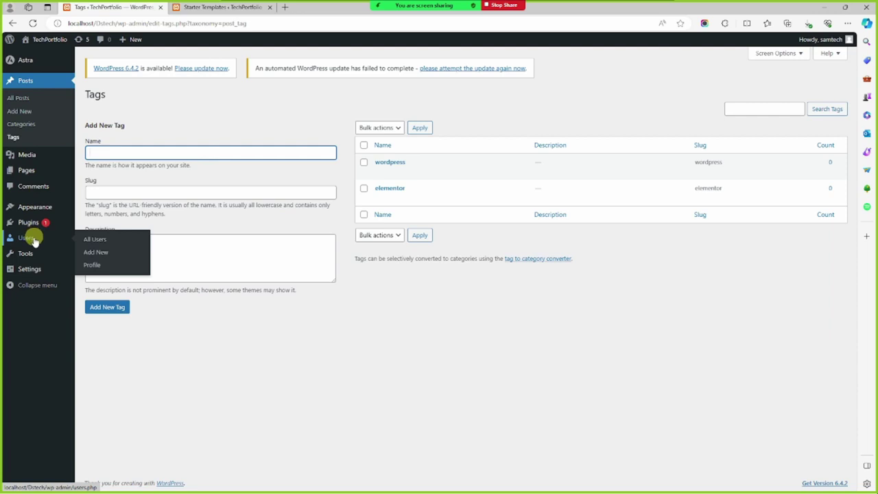
{"action": "mouse_move", "coordinate": [38, 255]}
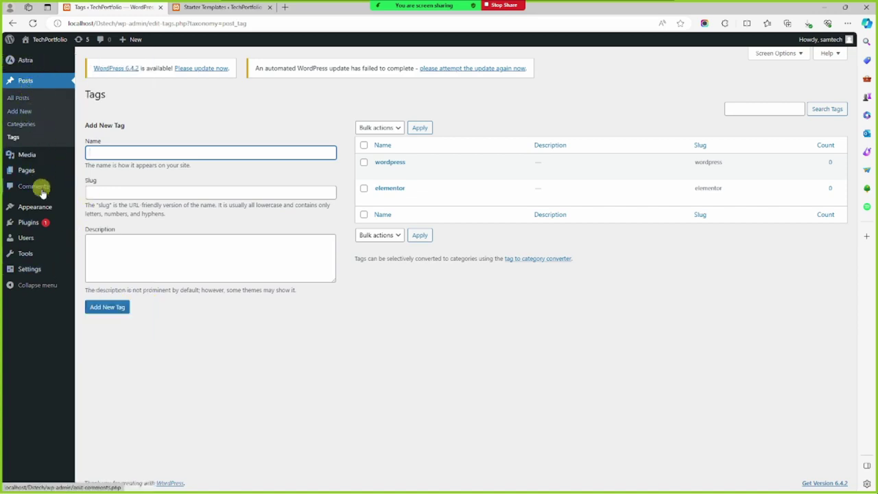
{"action": "mouse_move", "coordinate": [45, 46]}
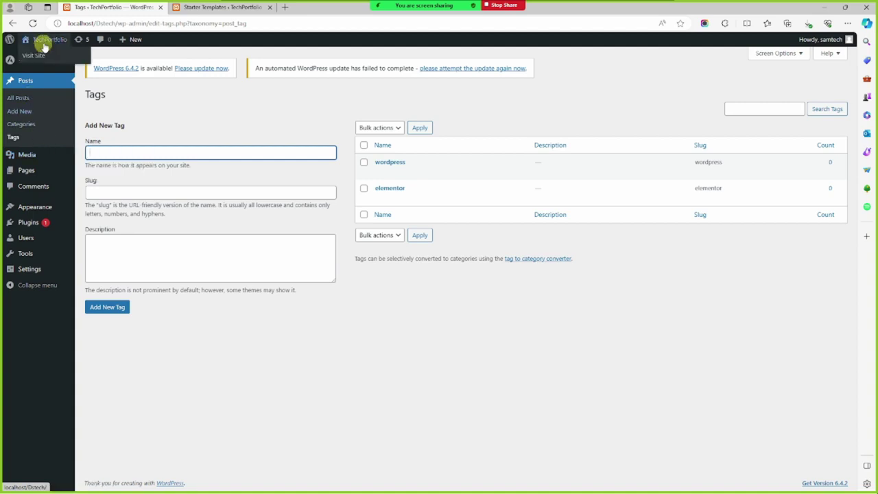
{"action": "left_click", "coordinate": [199, 6]}
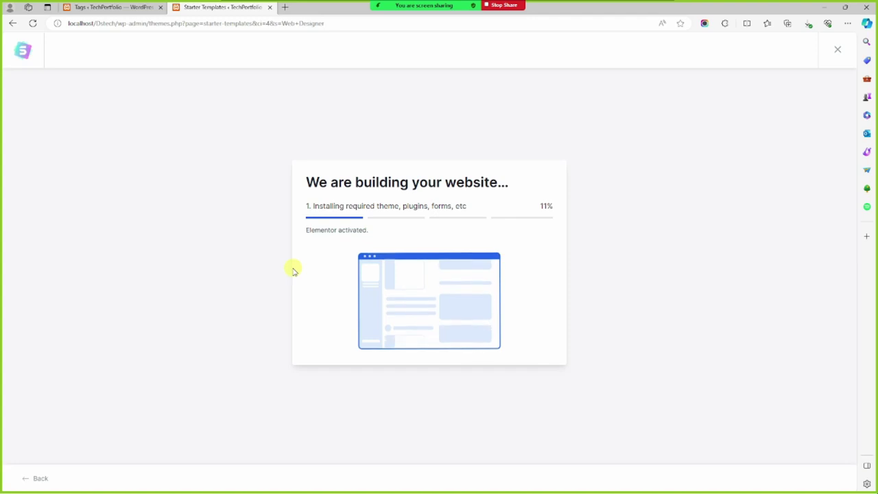
Return to the Tags page and briefly show, then hide, the Zoom participants list
{"action": "left_click", "coordinate": [93, 5]}
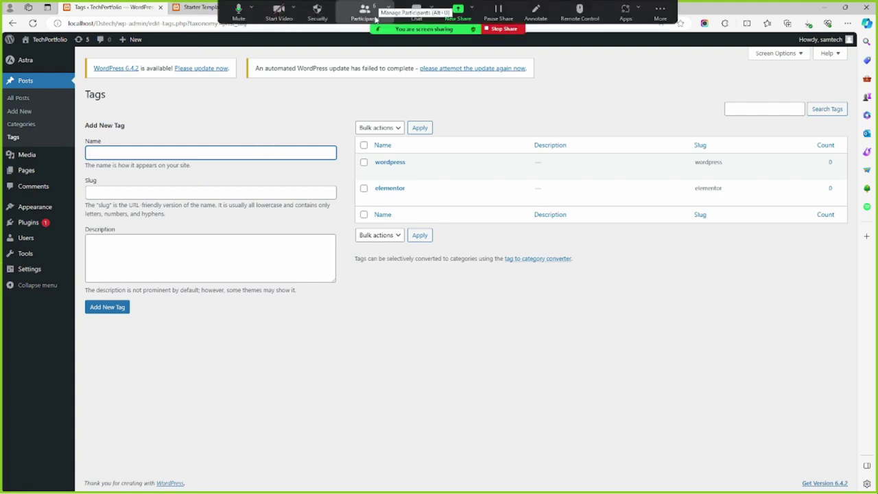
{"action": "left_click", "coordinate": [364, 12]}
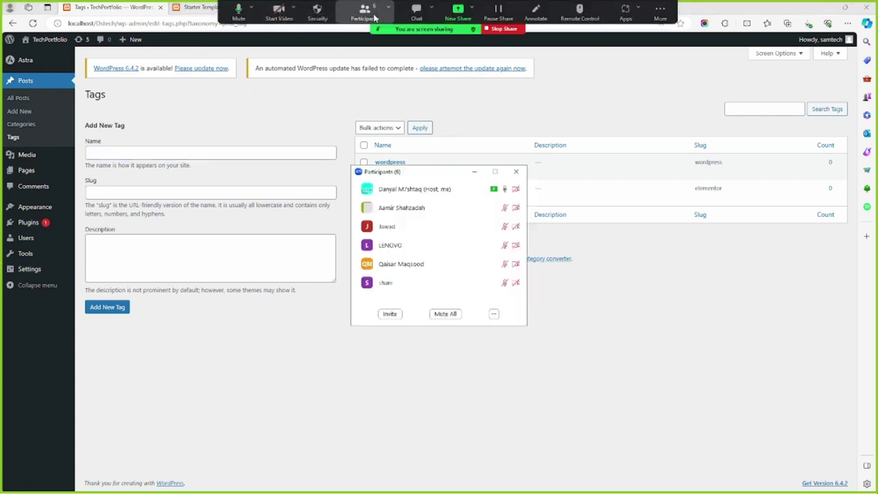
{"action": "left_click", "coordinate": [475, 172]}
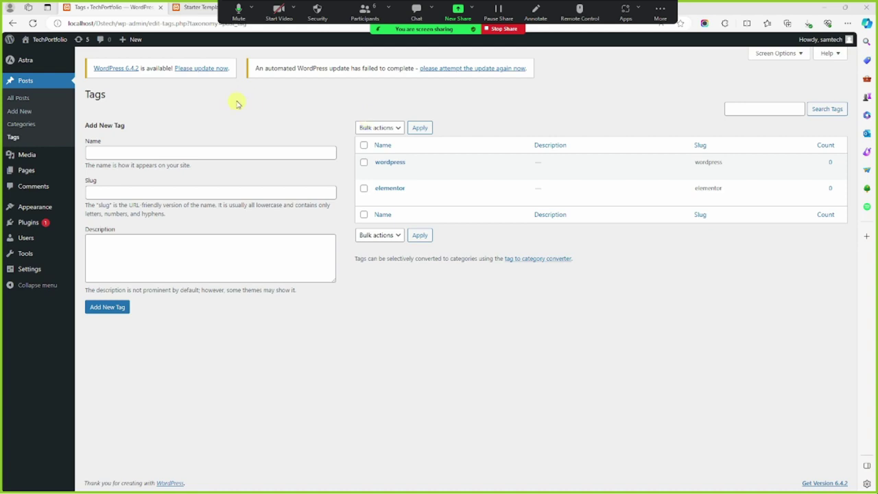
Keep checking build progress, ending on the Tags page with the waiting-room notice dismissed
{"action": "left_click", "coordinate": [187, 6]}
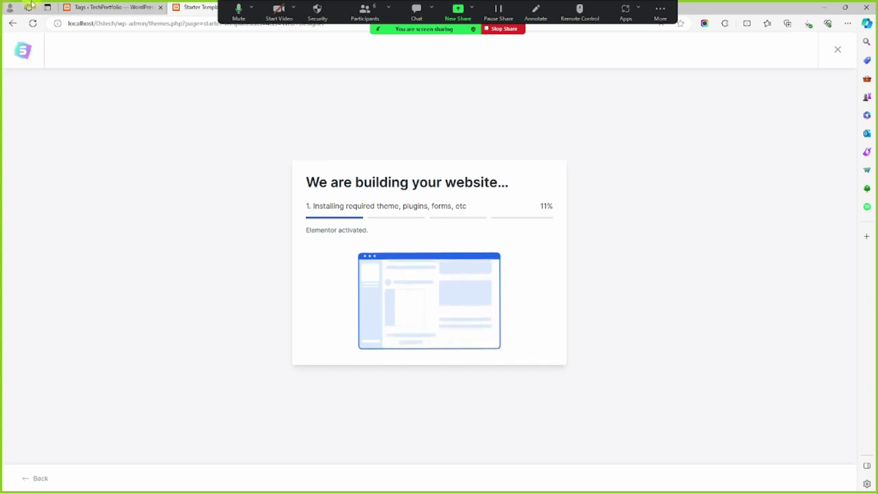
{"action": "left_click", "coordinate": [110, 7]}
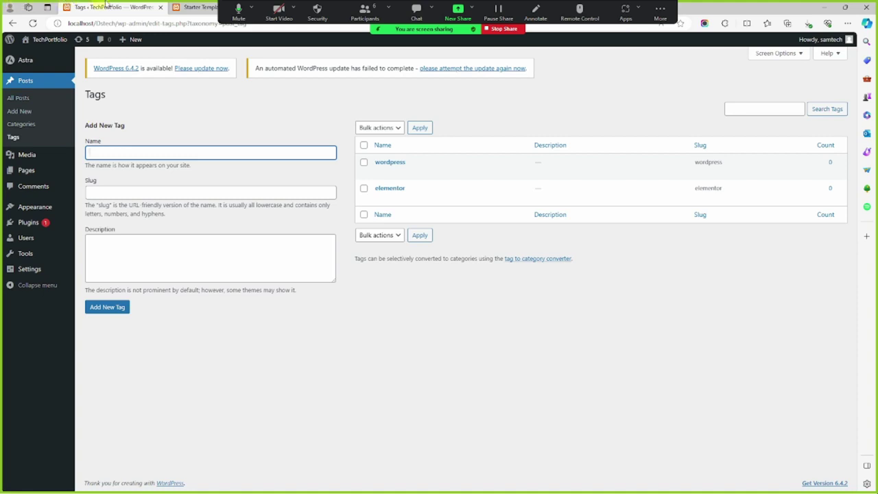
{"action": "left_click", "coordinate": [201, 6]}
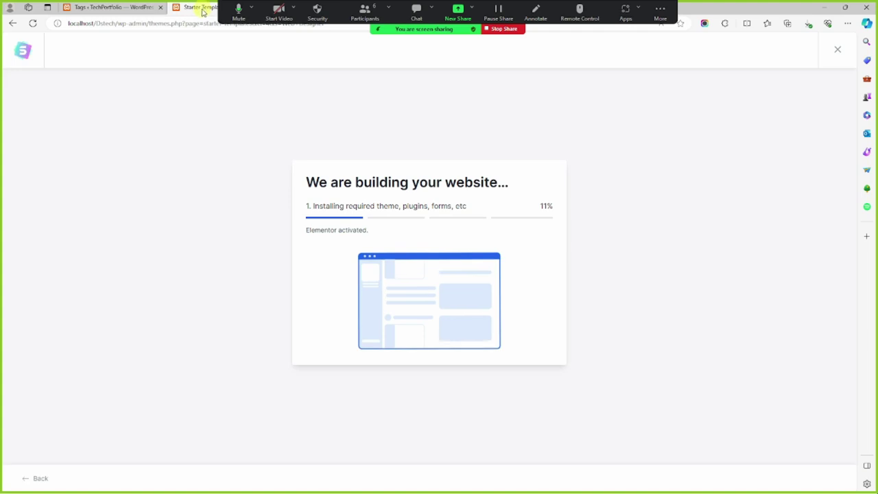
{"action": "left_click", "coordinate": [114, 6]}
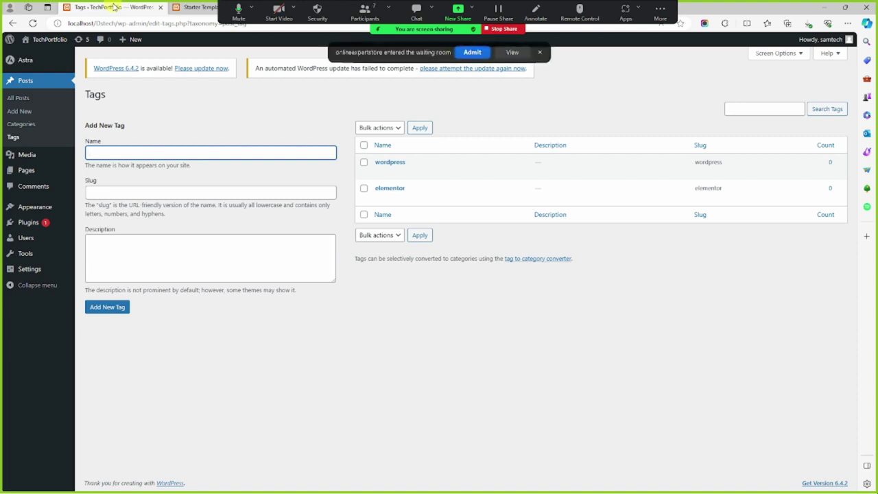
{"action": "left_click", "coordinate": [471, 53]}
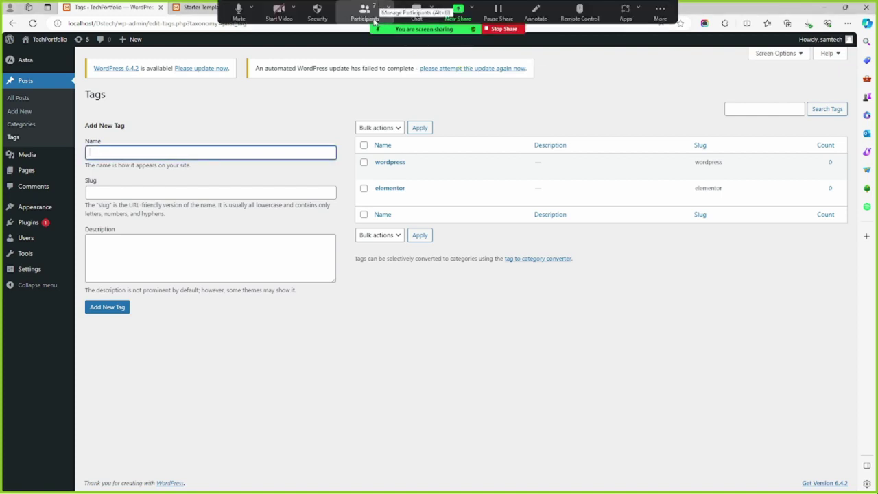
Open the Zoom participants list and address the meeting chat to everyone
{"action": "left_click", "coordinate": [374, 20]}
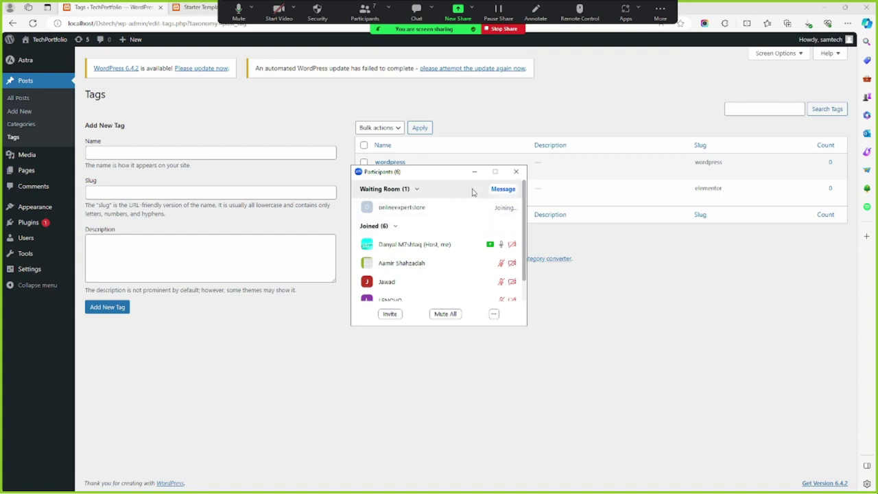
{"action": "left_click", "coordinate": [495, 188]}
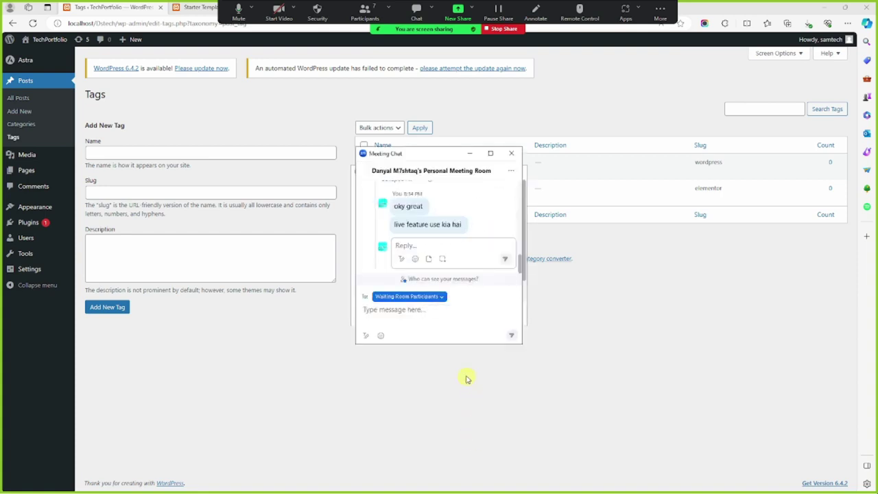
{"action": "left_click", "coordinate": [440, 297]}
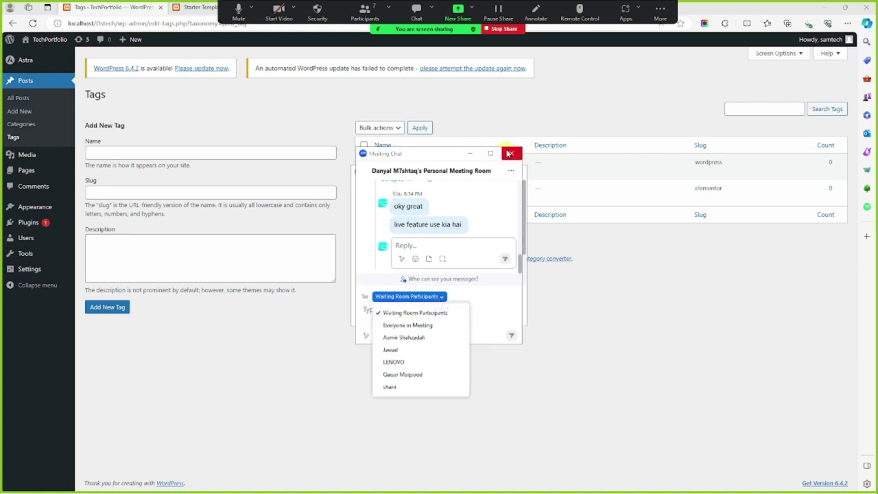
{"action": "left_click", "coordinate": [470, 153]}
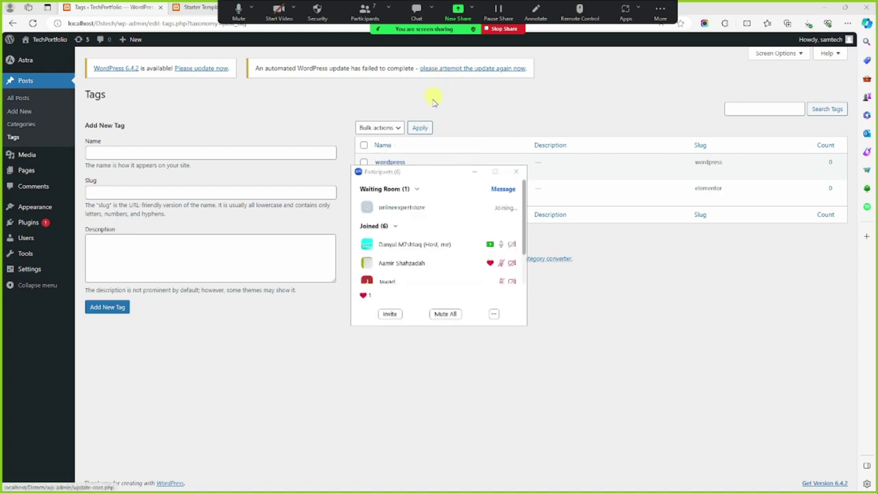
{"action": "left_click", "coordinate": [425, 208]}
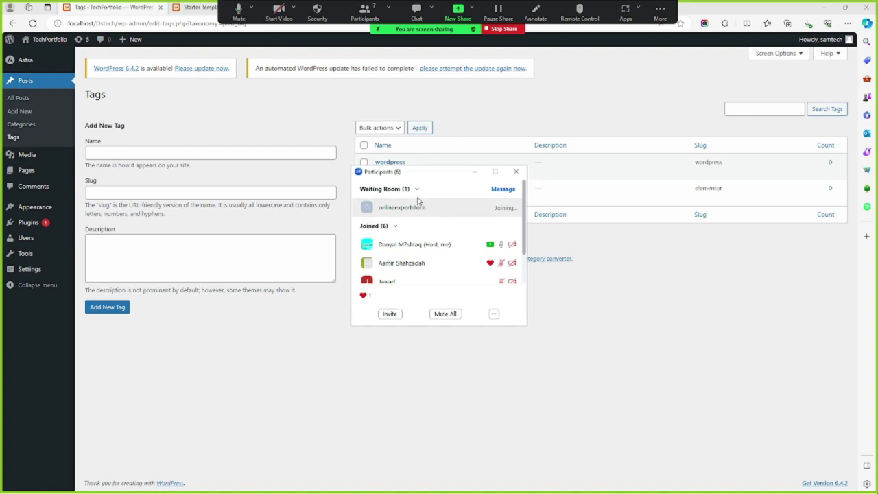
{"action": "left_click", "coordinate": [506, 190]}
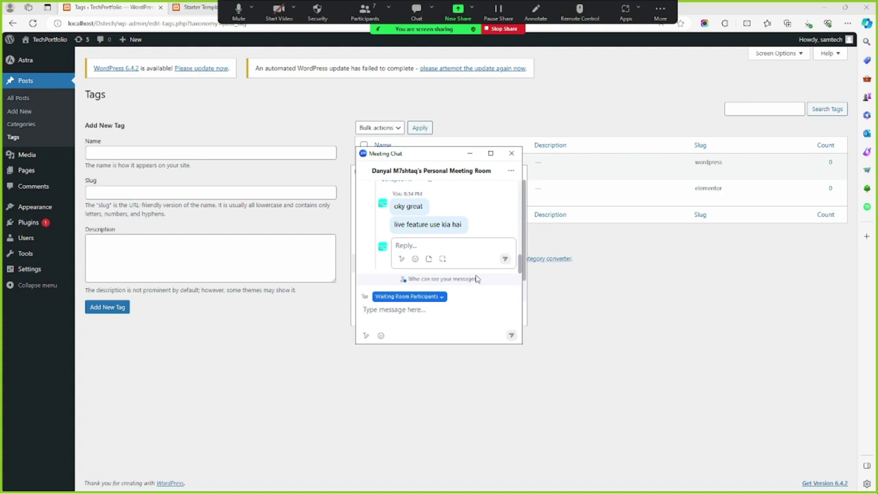
{"action": "left_click", "coordinate": [441, 297]}
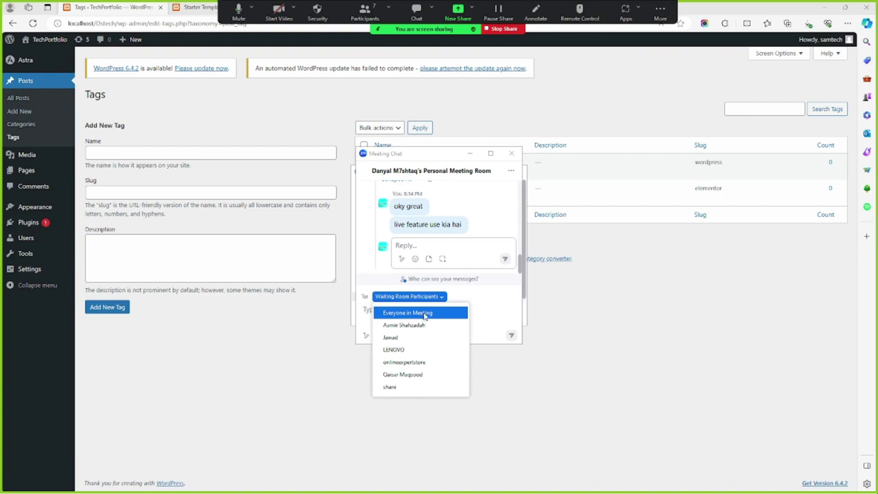
{"action": "left_click", "coordinate": [426, 313]}
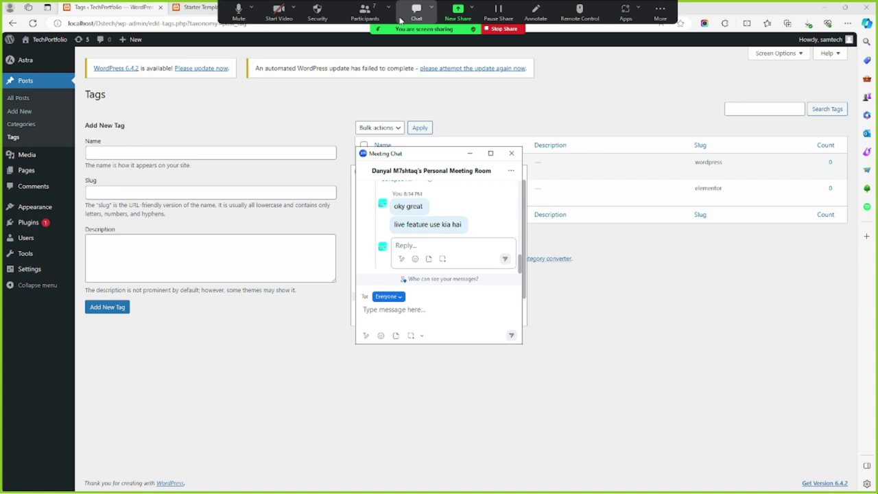
Review all 7 participants, then minimize the Participants and Meeting Chat windows
{"action": "left_click", "coordinate": [363, 13]}
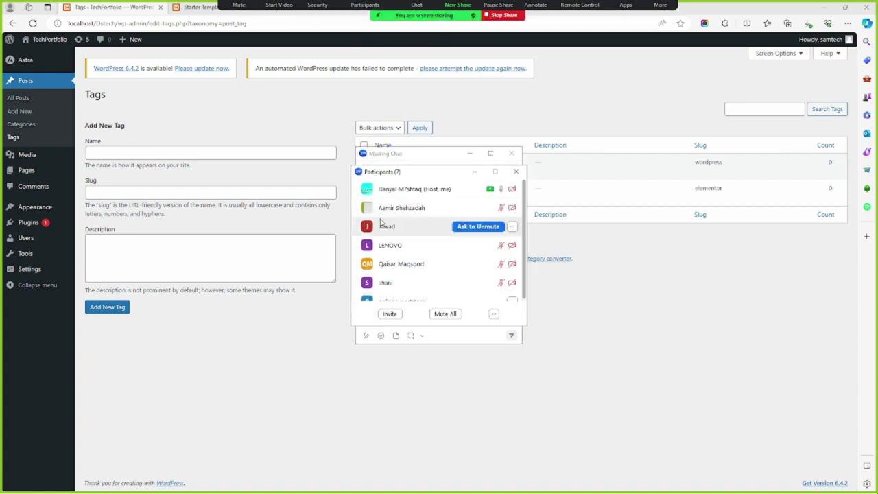
{"action": "scroll", "coordinate": [391, 229], "scroll_direction": "down", "scroll_amount": 1}
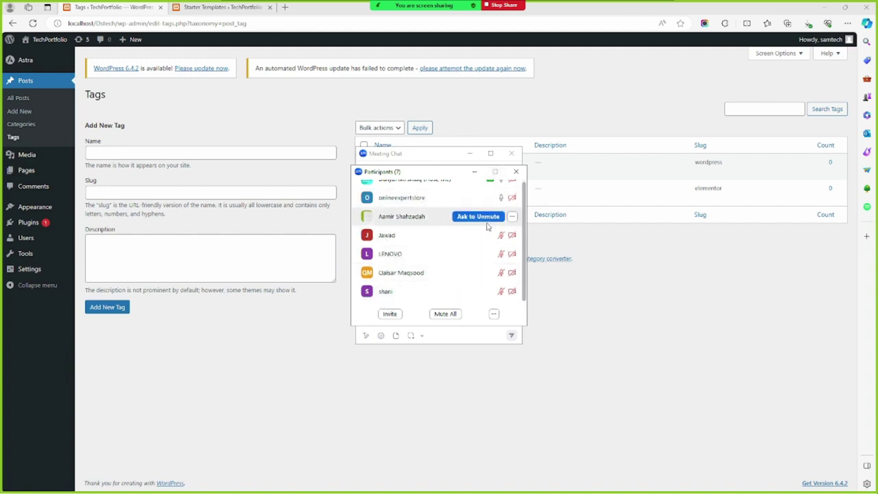
{"action": "left_click", "coordinate": [474, 174]}
{"action": "left_click", "coordinate": [470, 152]}
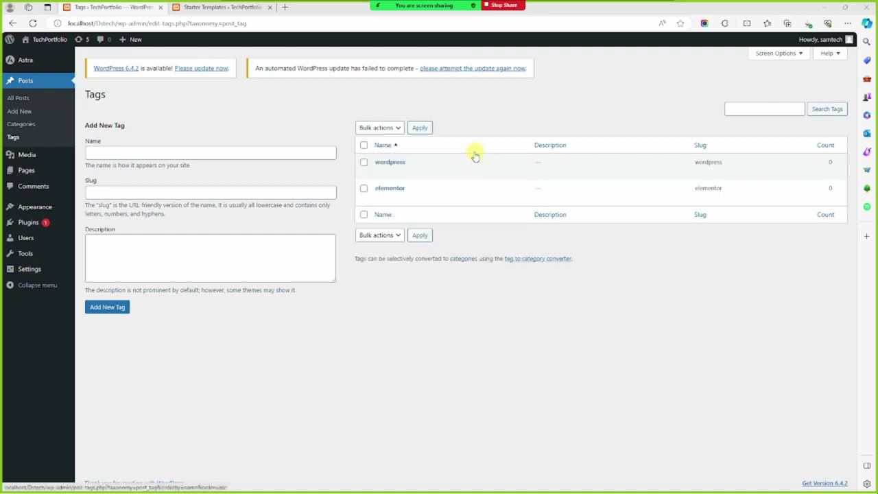
Visit the public TechPortfolio front page and check the starter template build progress
{"action": "left_click", "coordinate": [197, 6]}
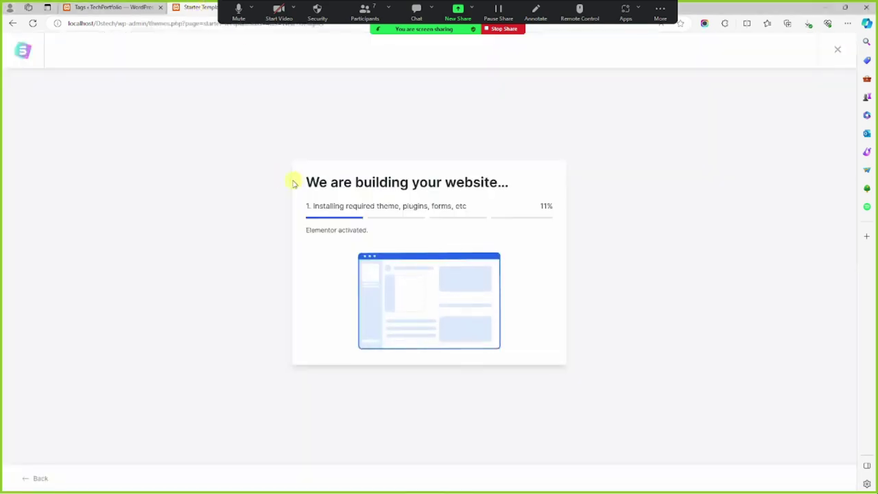
{"action": "left_click", "coordinate": [114, 7]}
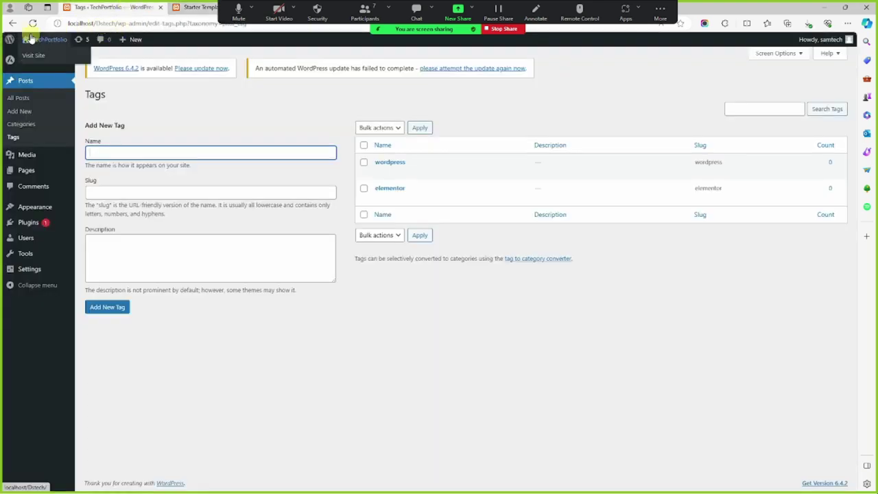
{"action": "left_click", "coordinate": [42, 81]}
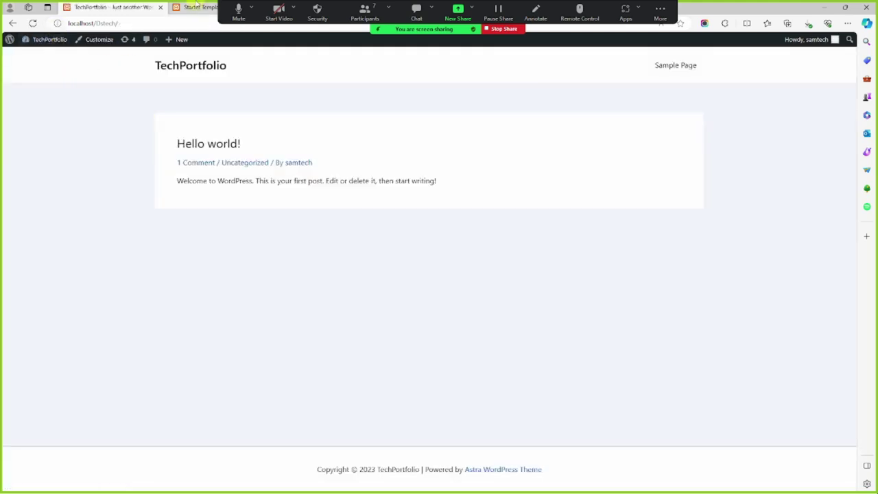
{"action": "left_click", "coordinate": [196, 6]}
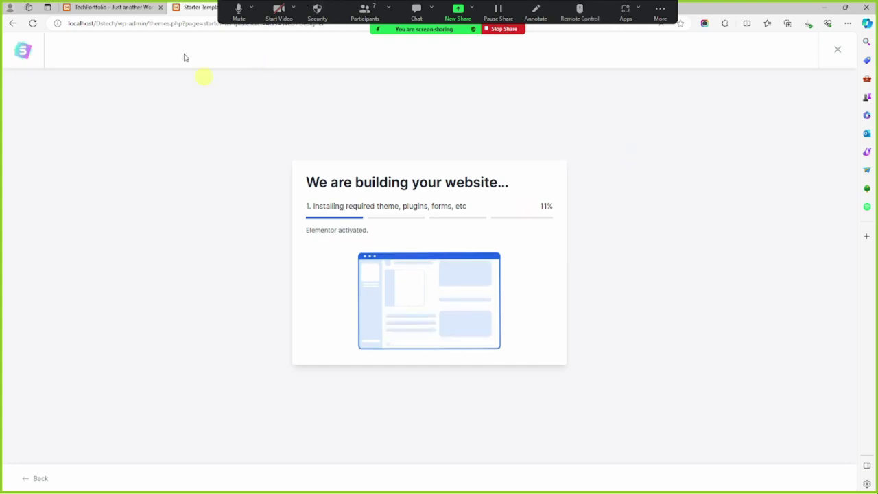
Return to the TechPortfolio admin Dashboard, which now shows the Elementor outdated-WordPress warning
{"action": "left_click", "coordinate": [140, 9]}
{"action": "mouse_move", "coordinate": [53, 39]}
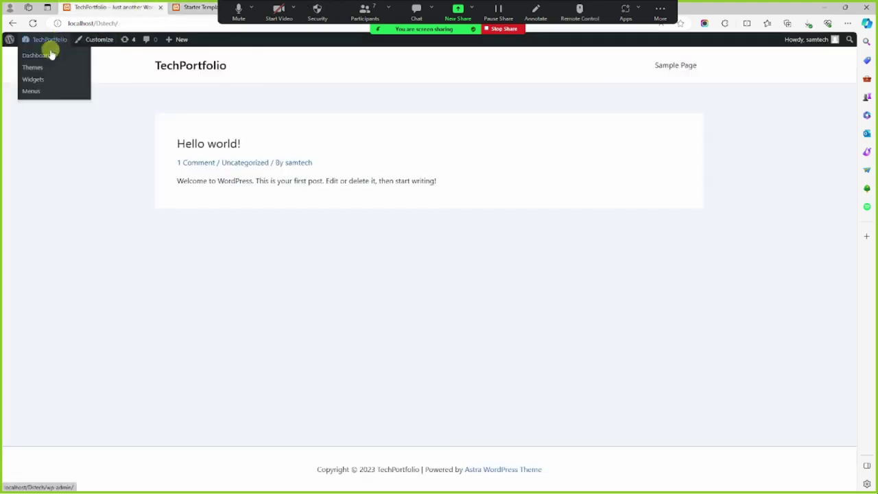
{"action": "left_click", "coordinate": [51, 59]}
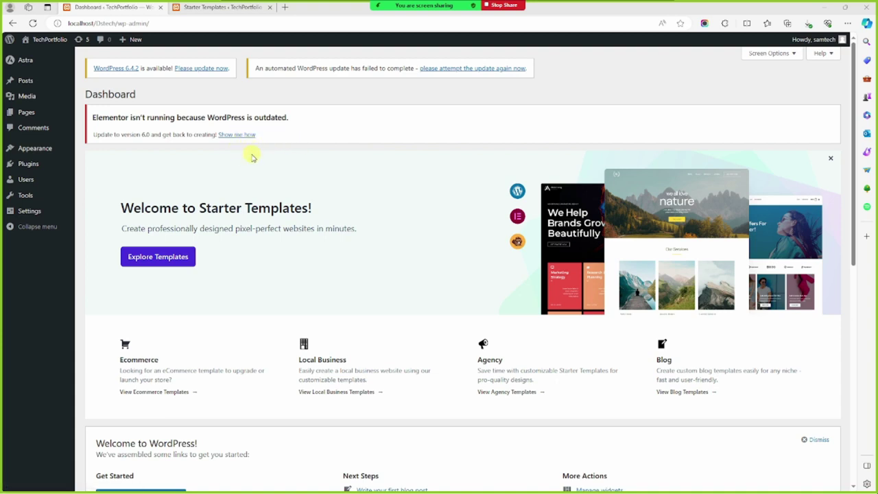
Dismiss the Zoom time-limit popup and follow the 'Please update now' link to Updates
{"action": "left_click", "coordinate": [206, 7]}
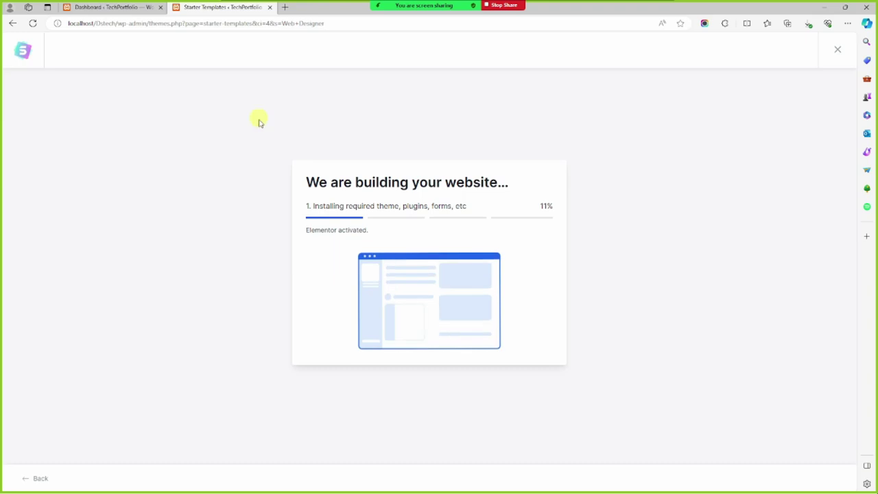
{"action": "left_click", "coordinate": [113, 7]}
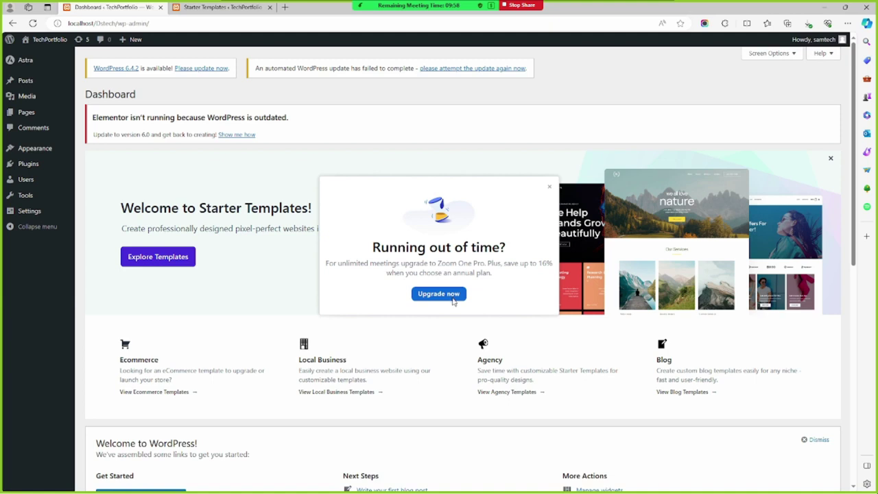
{"action": "left_click", "coordinate": [452, 295]}
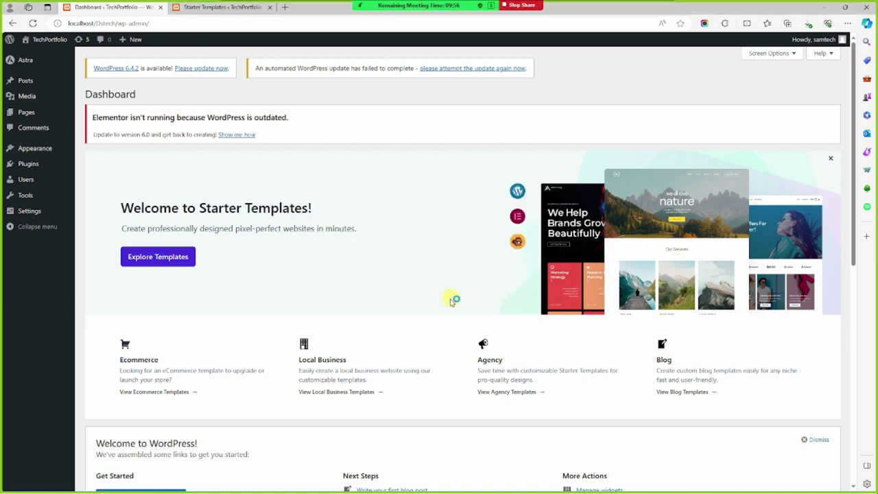
{"action": "left_click", "coordinate": [145, 7]}
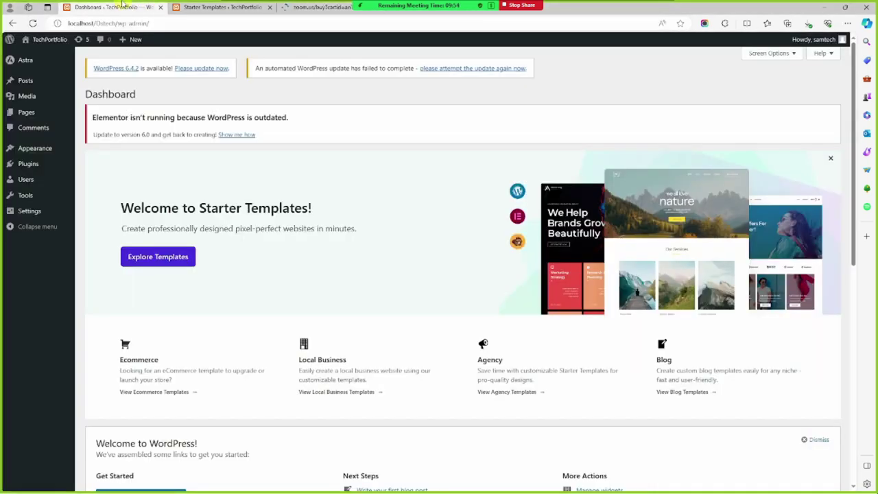
{"action": "mouse_move", "coordinate": [132, 39]}
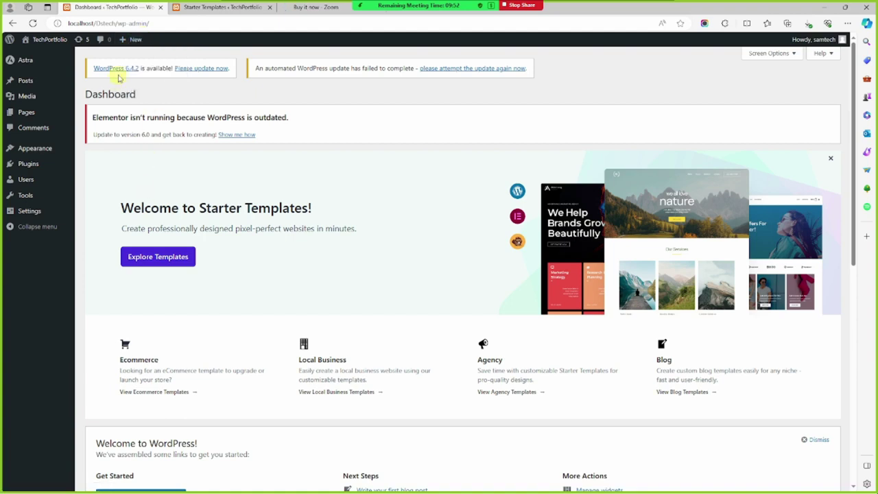
{"action": "left_click", "coordinate": [185, 72]}
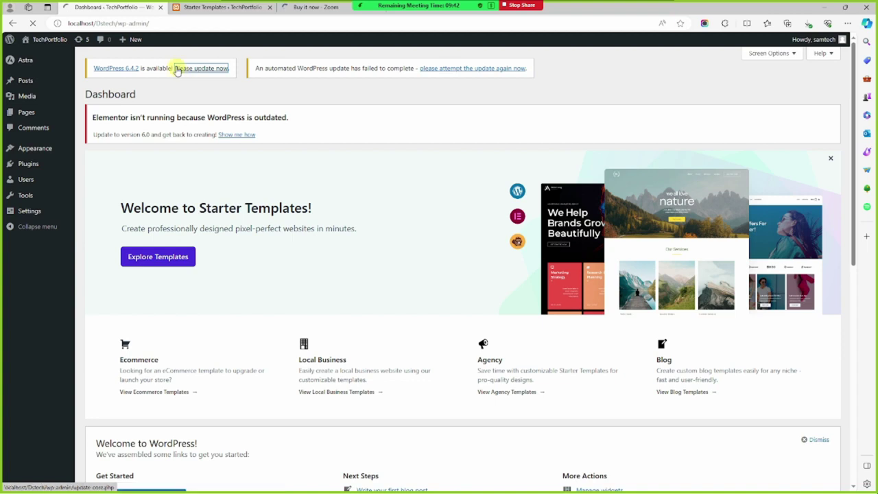
Glance at the Zoom purchase page and build progress, then return to WordPress Updates
{"action": "left_click", "coordinate": [311, 8]}
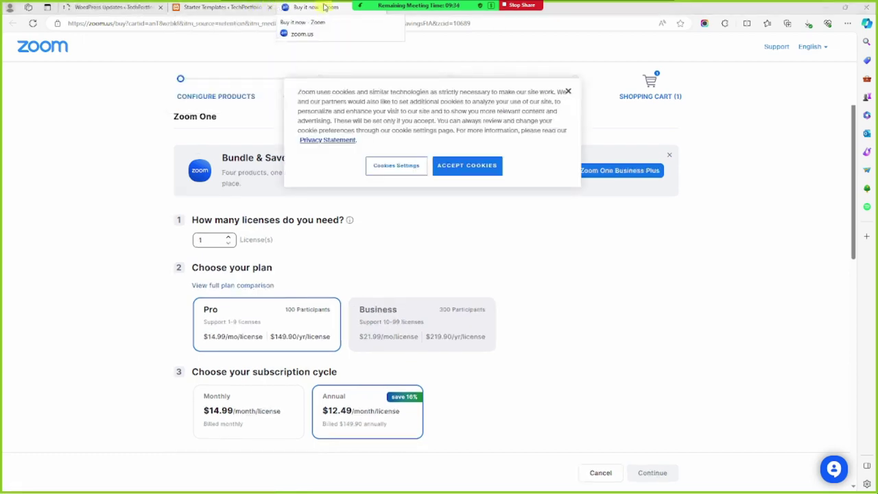
{"action": "left_click", "coordinate": [261, 8]}
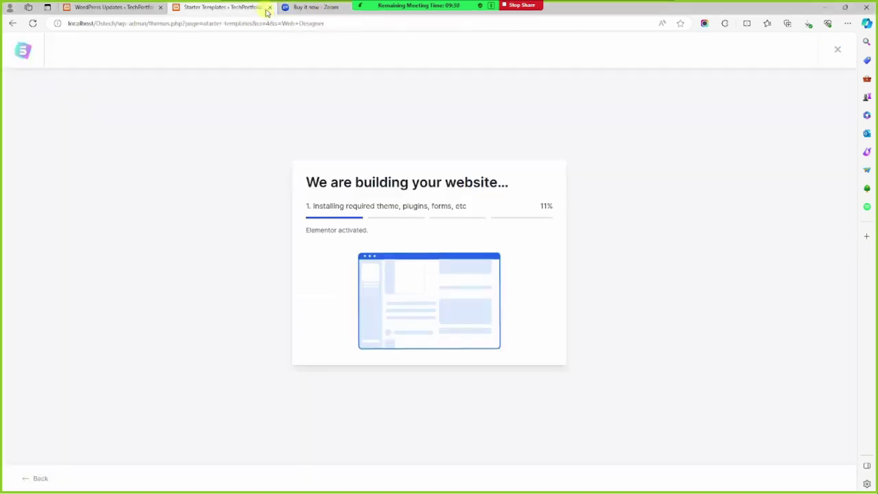
{"action": "left_click", "coordinate": [115, 6]}
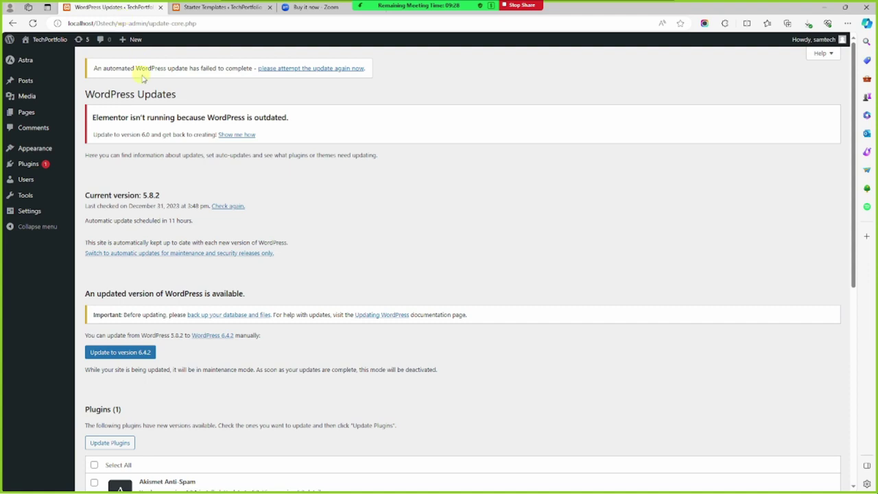
Start the core update to WordPress 6.4.2 from the Updates page
{"action": "left_click", "coordinate": [150, 353]}
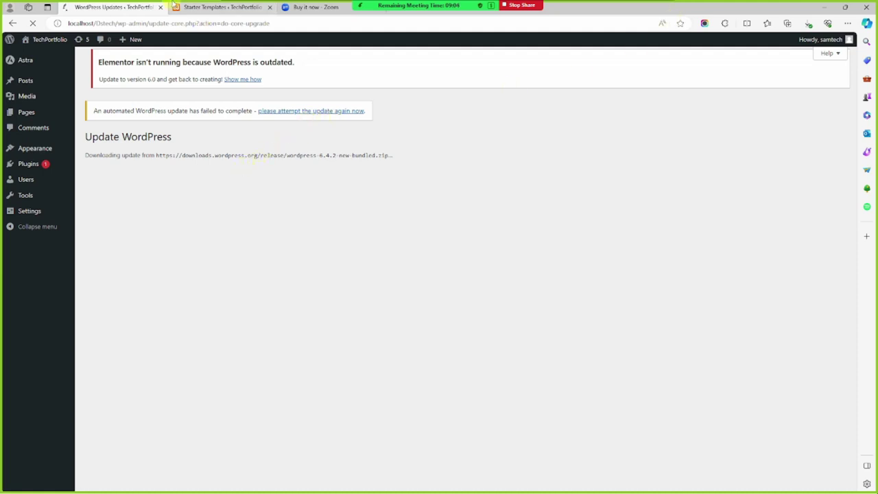
Check the starter template build, which failed installing WPForms Lite, and retry it
{"action": "left_click", "coordinate": [222, 5]}
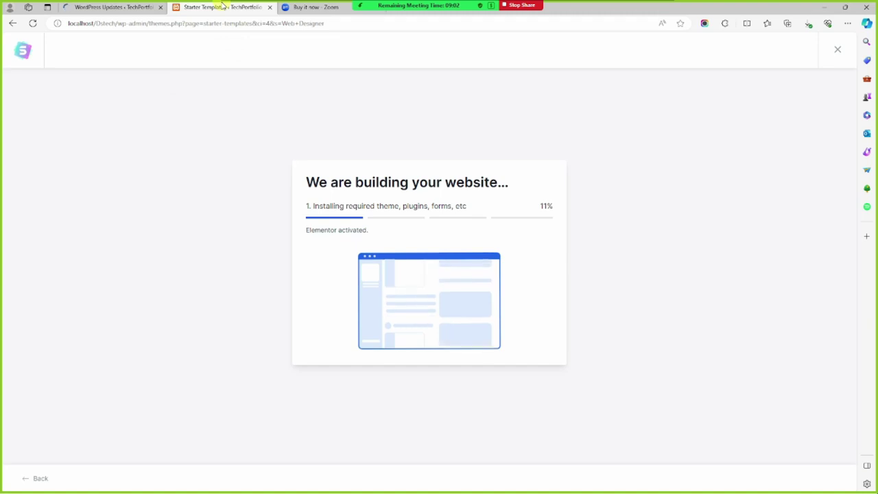
{"action": "left_click", "coordinate": [112, 7]}
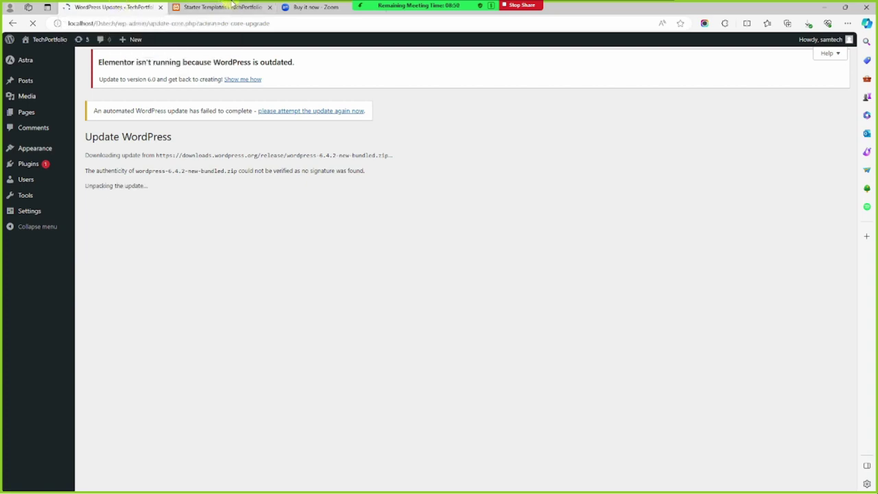
{"action": "mouse_move", "coordinate": [418, 6]}
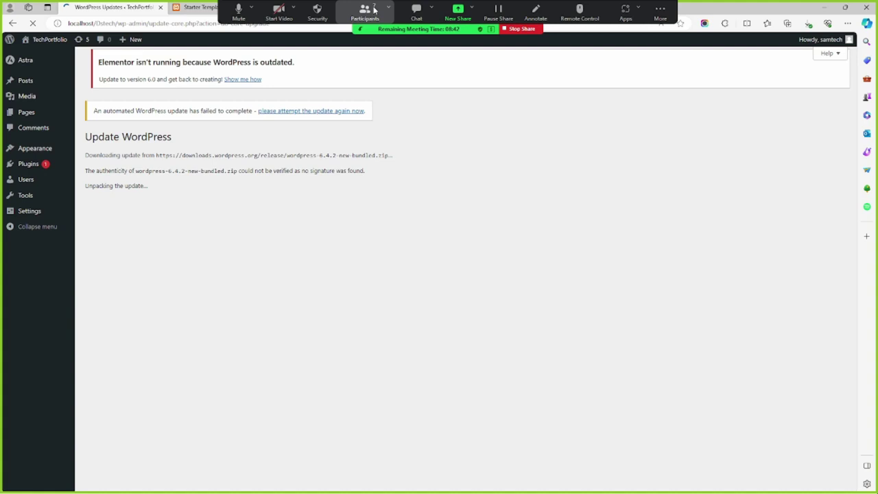
{"action": "left_click", "coordinate": [194, 6]}
{"action": "left_click", "coordinate": [397, 336]}
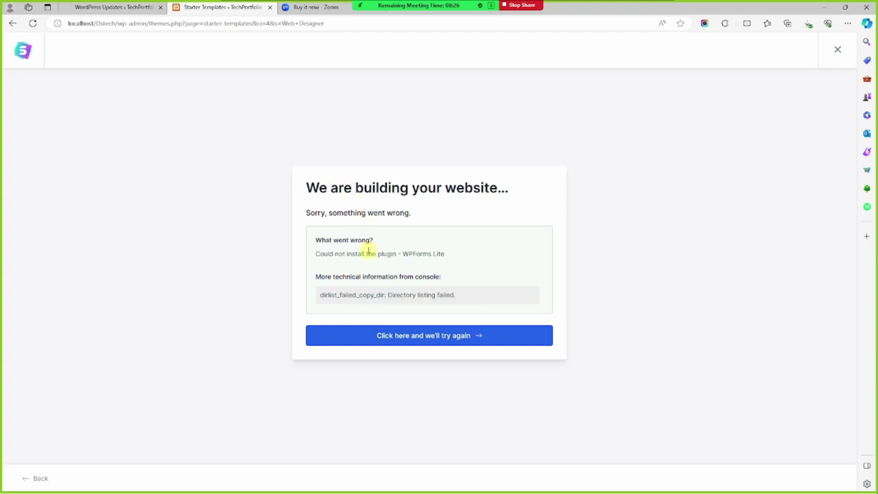
Retry the website build after the error and return to the Starter Templates form
{"action": "left_click", "coordinate": [412, 335]}
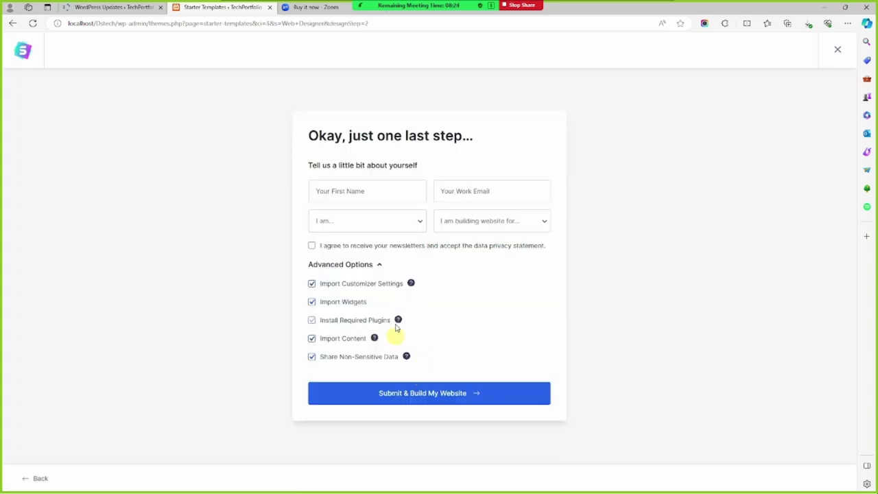
{"action": "left_click", "coordinate": [116, 6]}
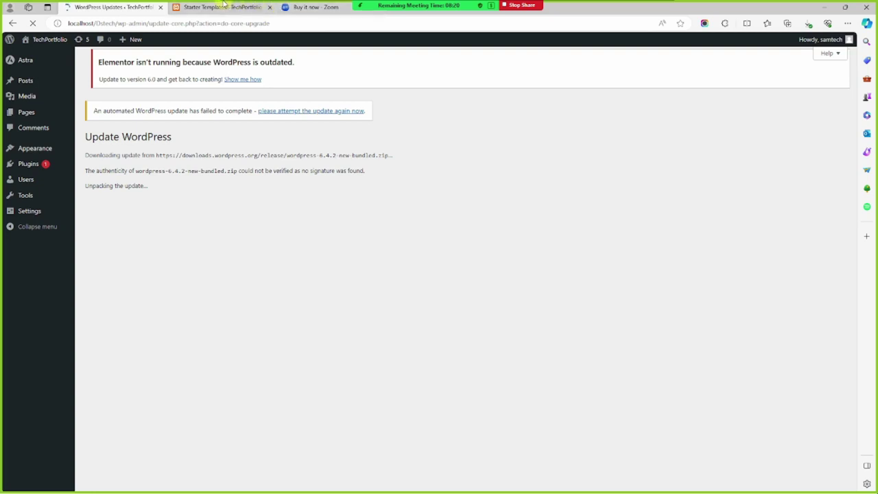
{"action": "left_click", "coordinate": [224, 6]}
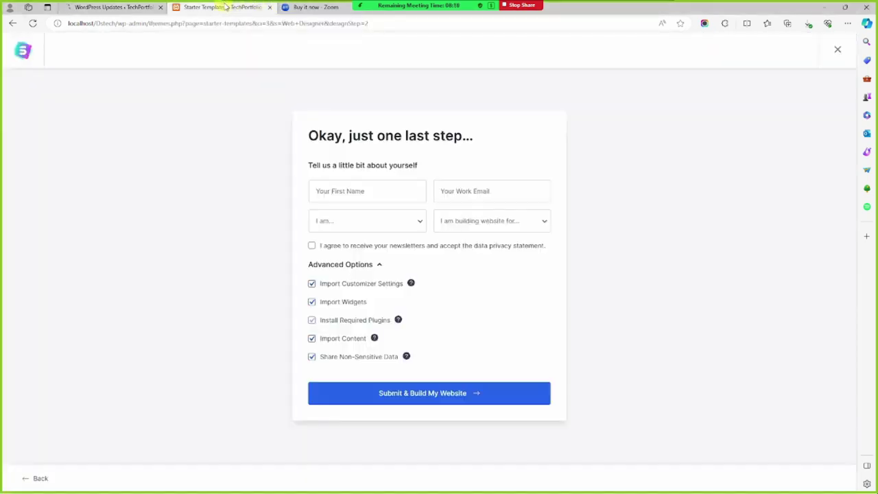
Refill the form with saved name and e-mail, Expert level, and Myself/My Company
{"action": "left_click", "coordinate": [338, 192]}
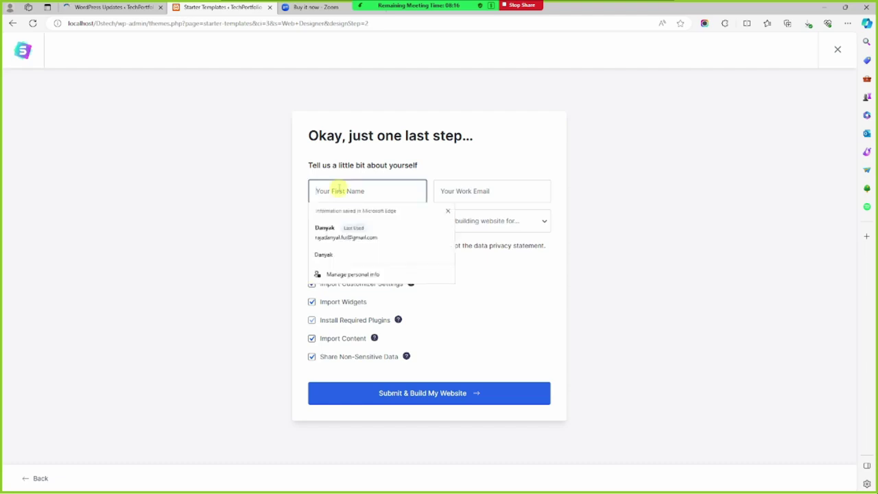
{"action": "left_click", "coordinate": [350, 228]}
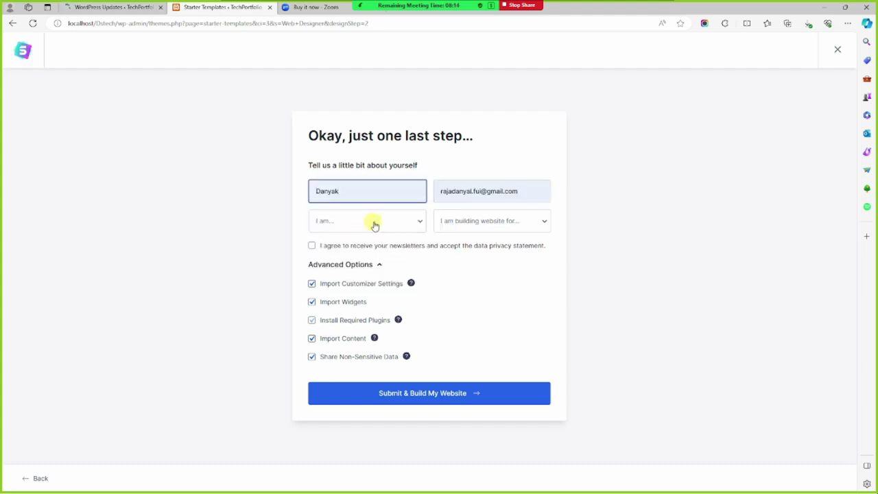
{"action": "left_click", "coordinate": [374, 225]}
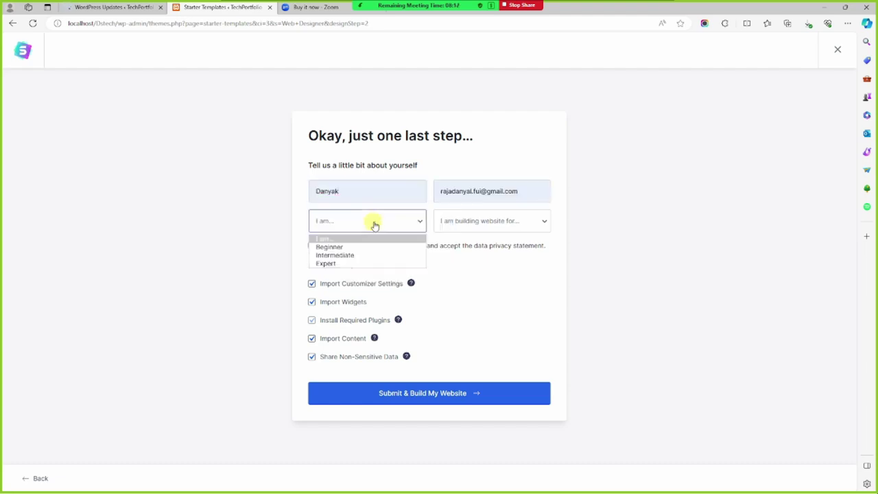
{"action": "left_click", "coordinate": [358, 263]}
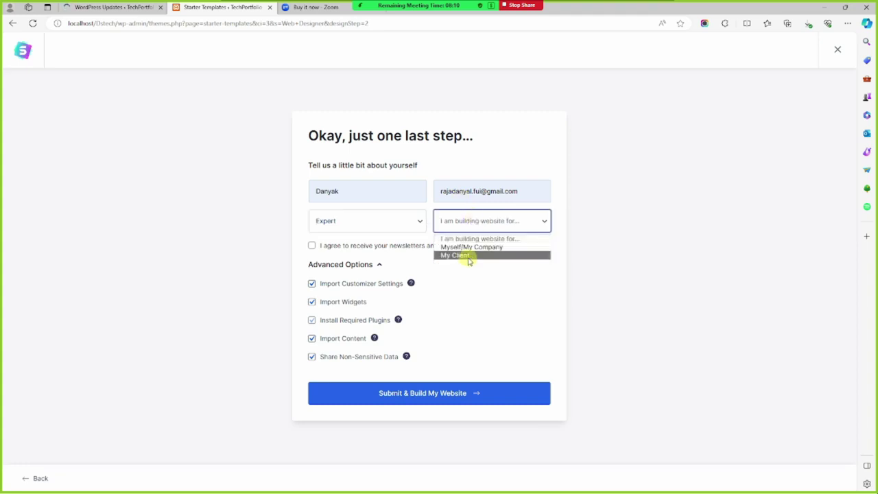
{"action": "left_click", "coordinate": [470, 248]}
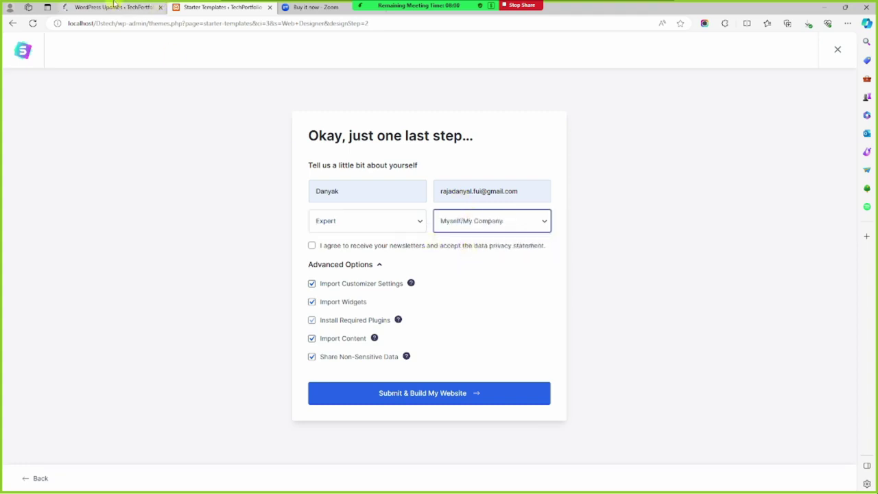
{"action": "left_click", "coordinate": [116, 6]}
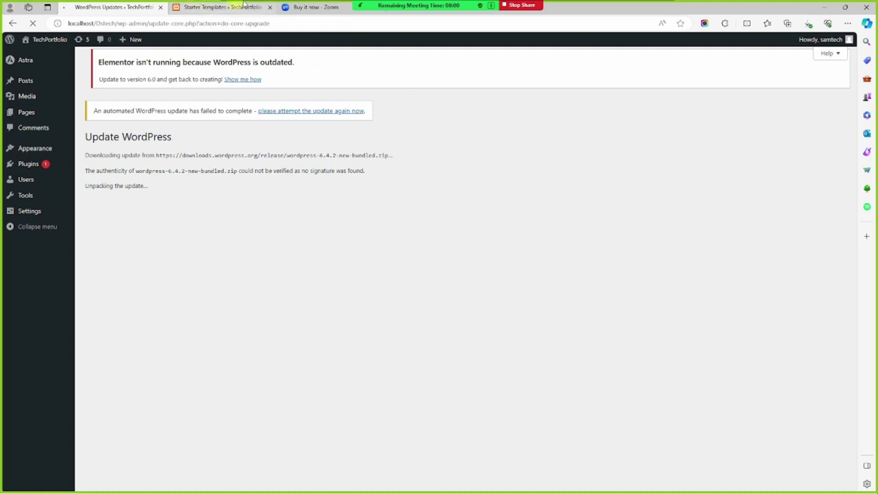
Close the 'Buy it now - Zoom' tab and re-maximize the Edge window
{"action": "mouse_move", "coordinate": [419, 5]}
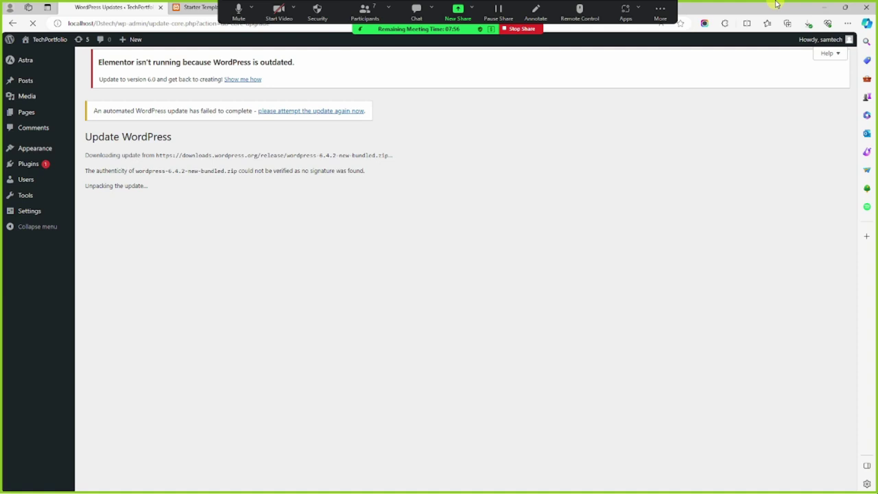
{"action": "left_click", "coordinate": [842, 9]}
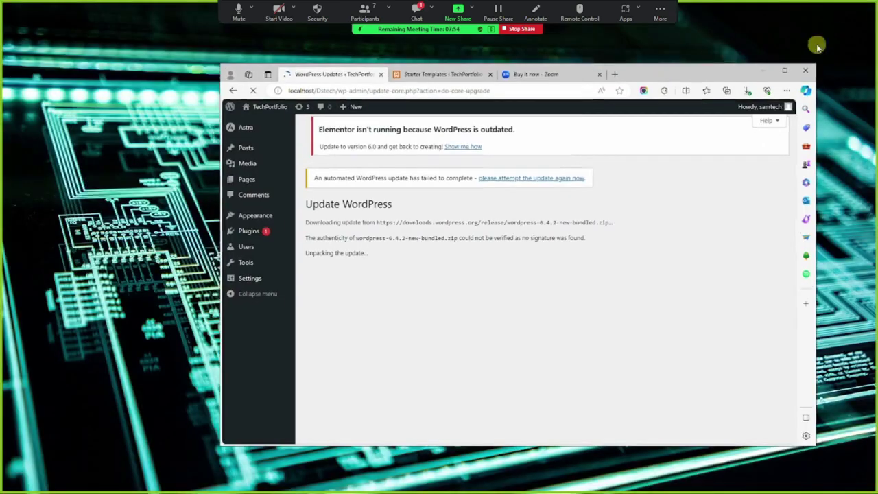
{"action": "left_click", "coordinate": [599, 74]}
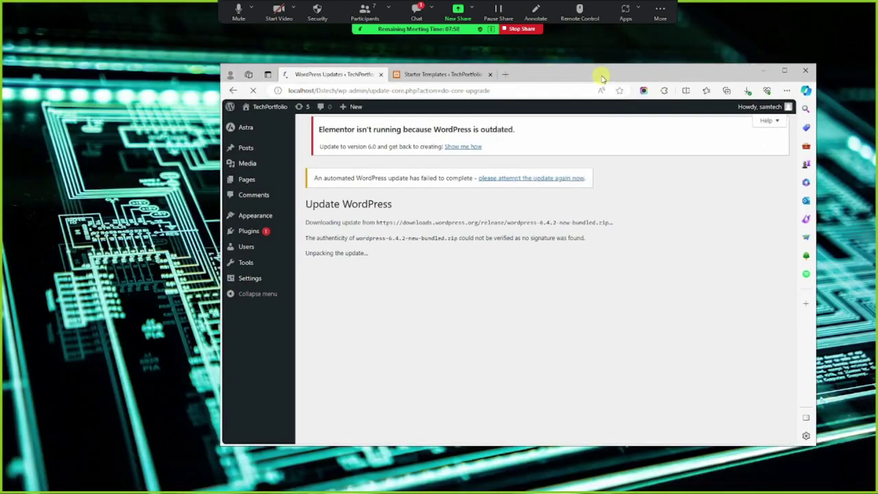
{"action": "double_click", "coordinate": [720, 71]}
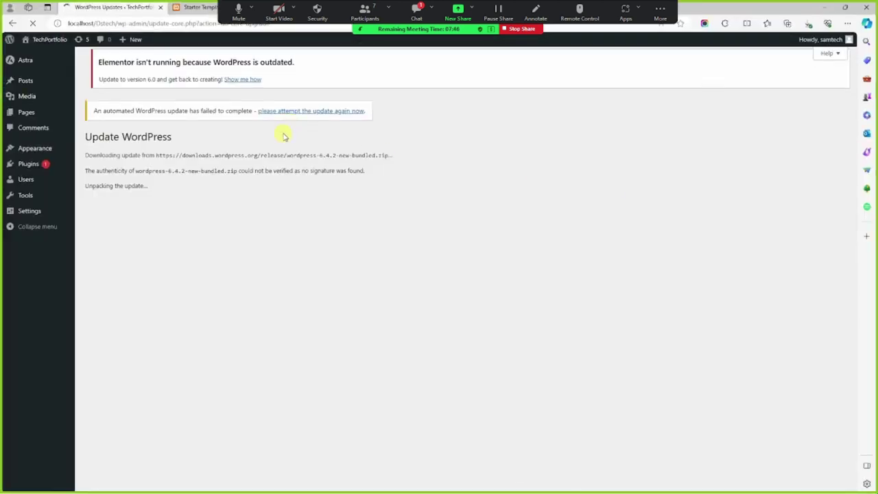
Reply 'oky no problem' to the participant's chat message and hide the chat
{"action": "left_click", "coordinate": [416, 10]}
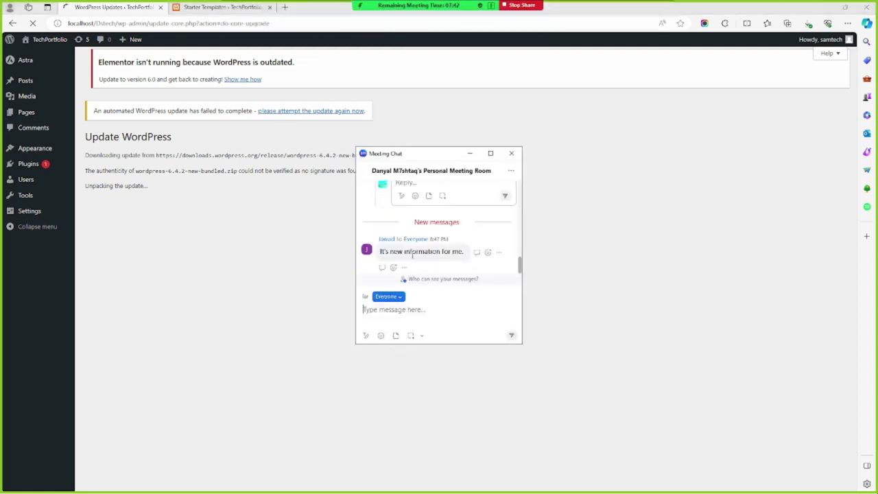
{"action": "left_click", "coordinate": [476, 253]}
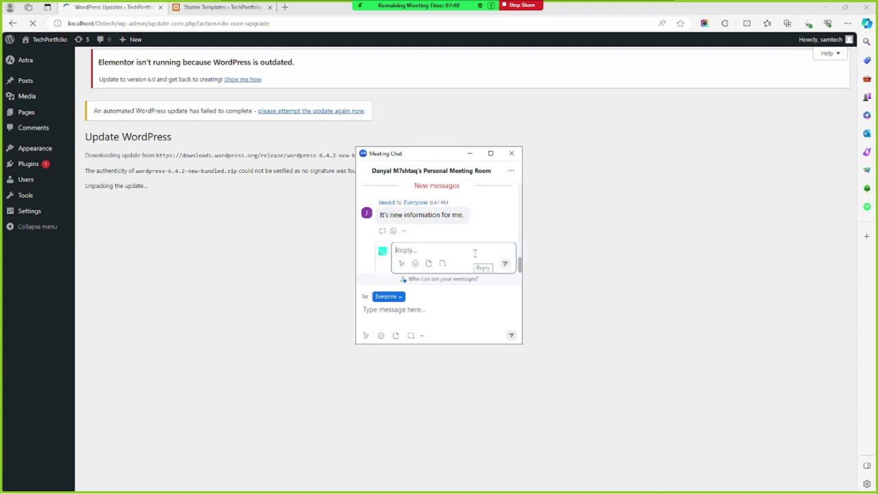
{"action": "type", "text": "oky no pr"}
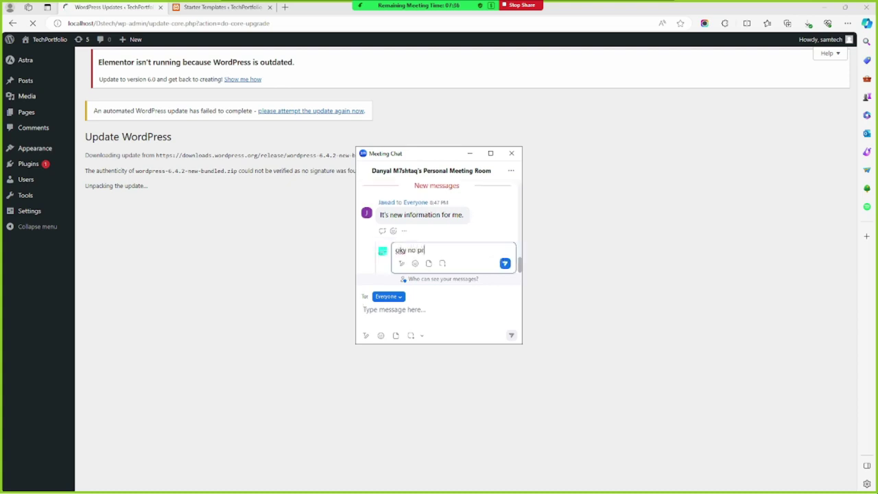
{"action": "type", "text": "oblem"}
{"action": "key", "text": "Return"}
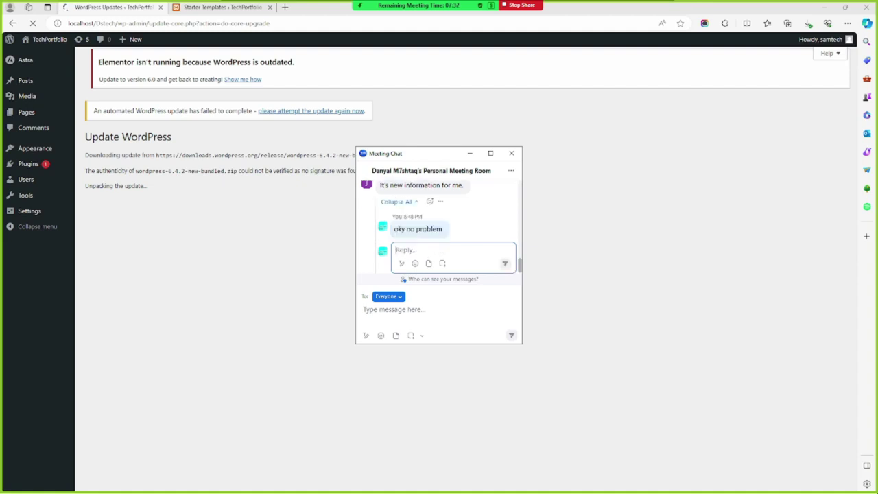
{"action": "left_click", "coordinate": [470, 154]}
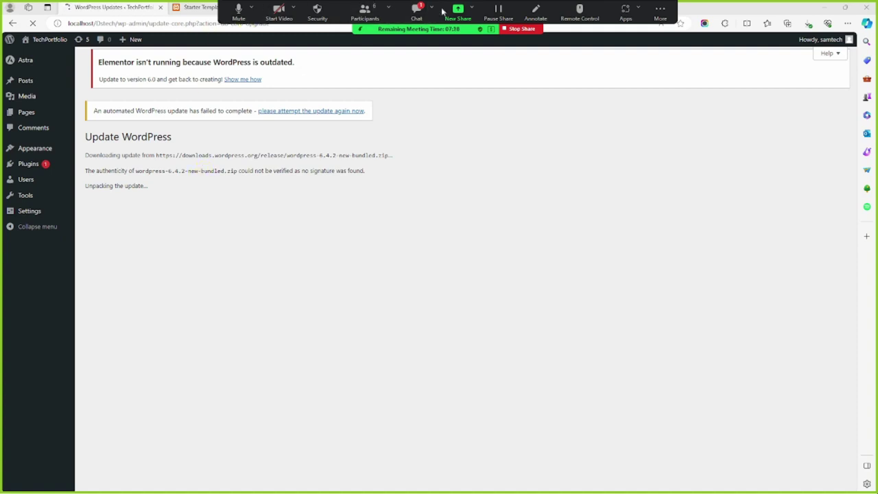
React with a thumbs-up to the participant's newer message, then hide the chat
{"action": "left_click", "coordinate": [417, 10]}
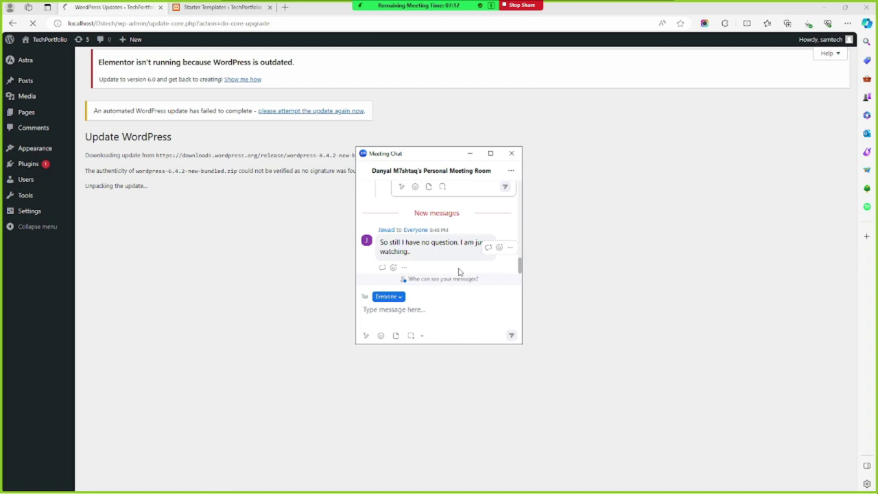
{"action": "mouse_move", "coordinate": [488, 251]}
{"action": "left_click", "coordinate": [500, 247]}
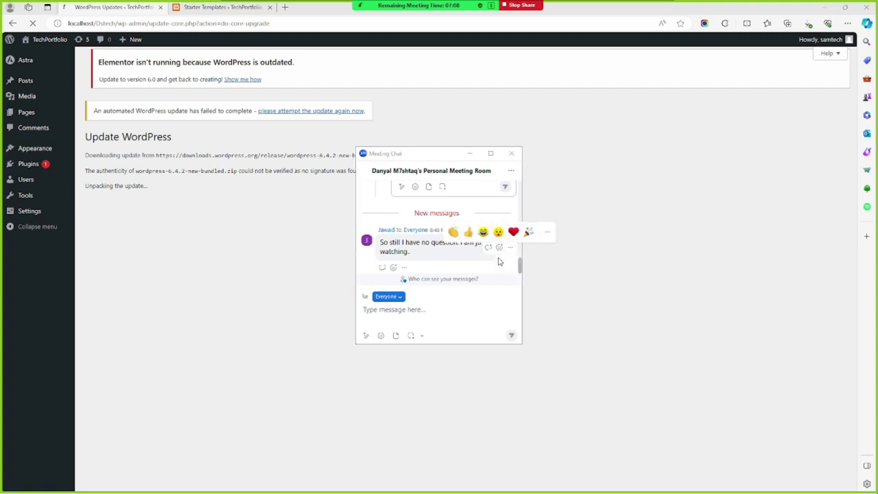
{"action": "left_click", "coordinate": [467, 234]}
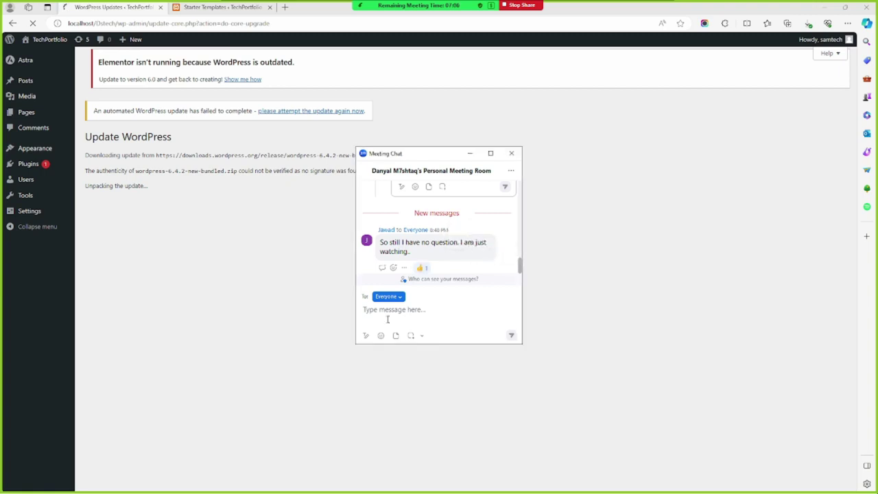
{"action": "left_click", "coordinate": [470, 154]}
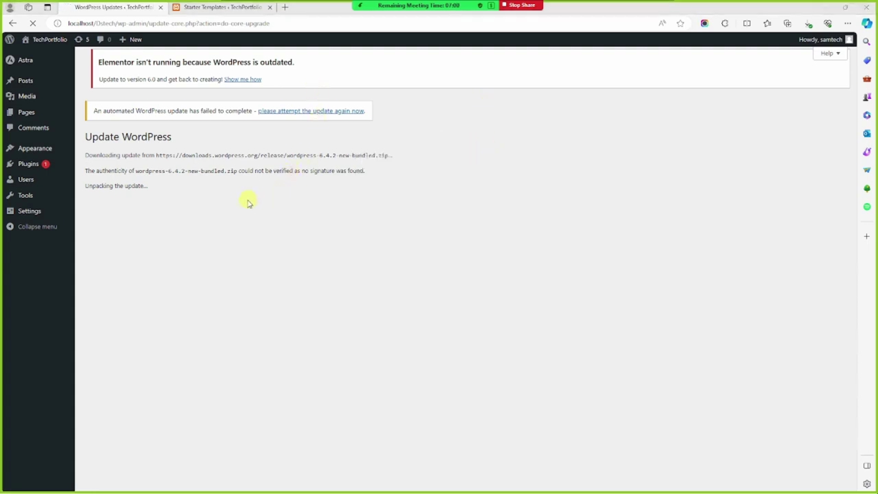
Alternate between the Updates and Starter Templates tabs, ending on the Expert / Myself/My Company form
{"action": "left_click", "coordinate": [225, 6]}
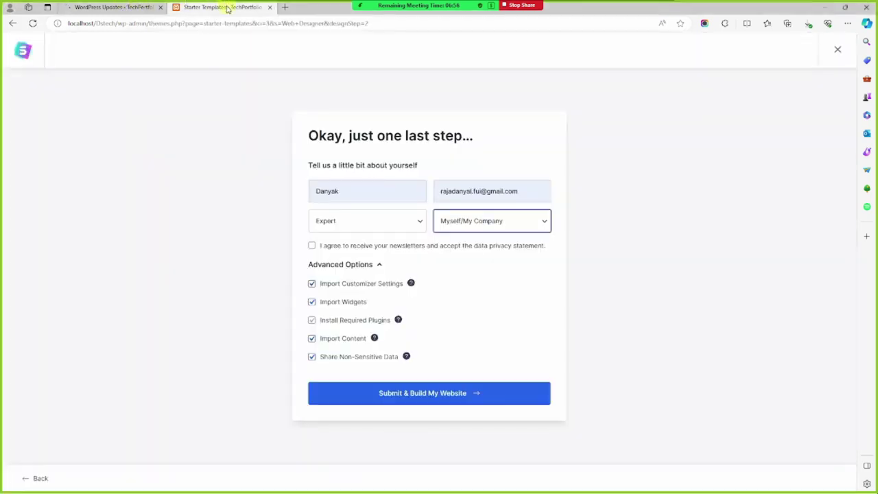
{"action": "left_click", "coordinate": [135, 6]}
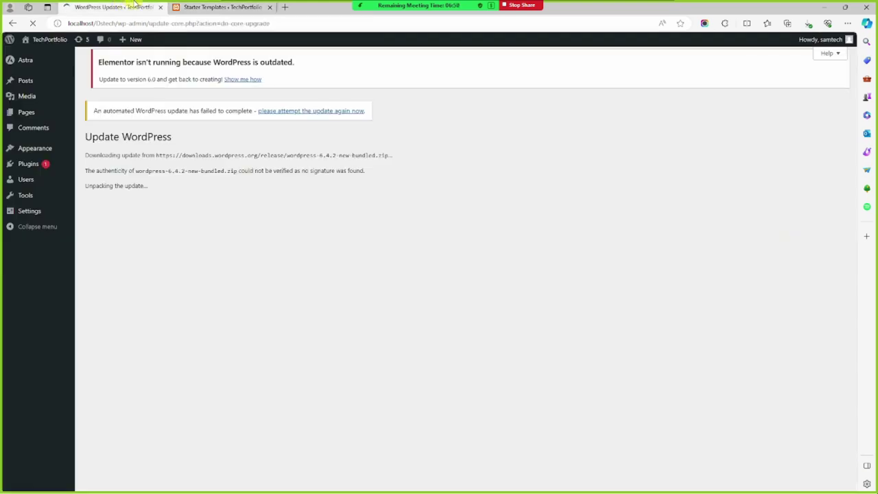
{"action": "left_click", "coordinate": [229, 6]}
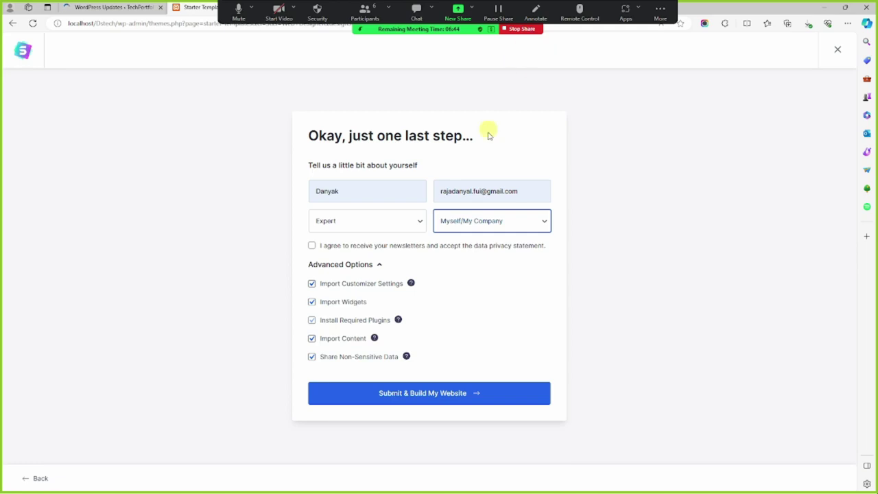
{"action": "left_click", "coordinate": [109, 7]}
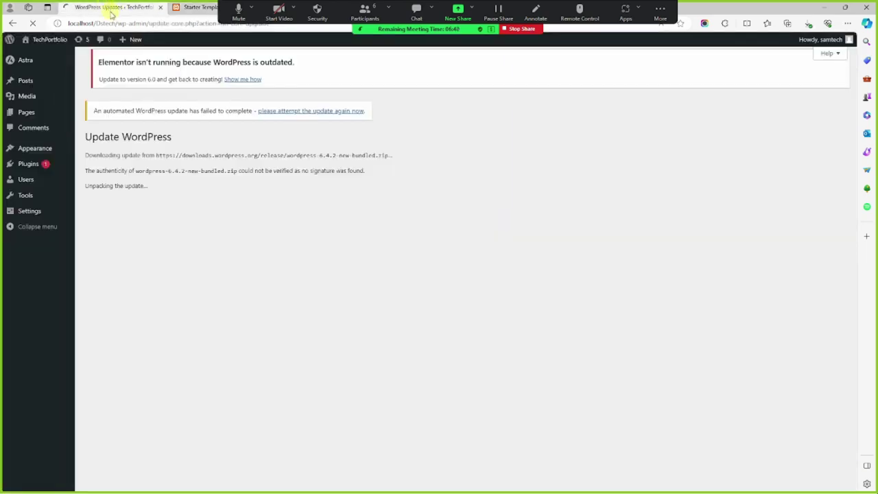
{"action": "mouse_move", "coordinate": [129, 39]}
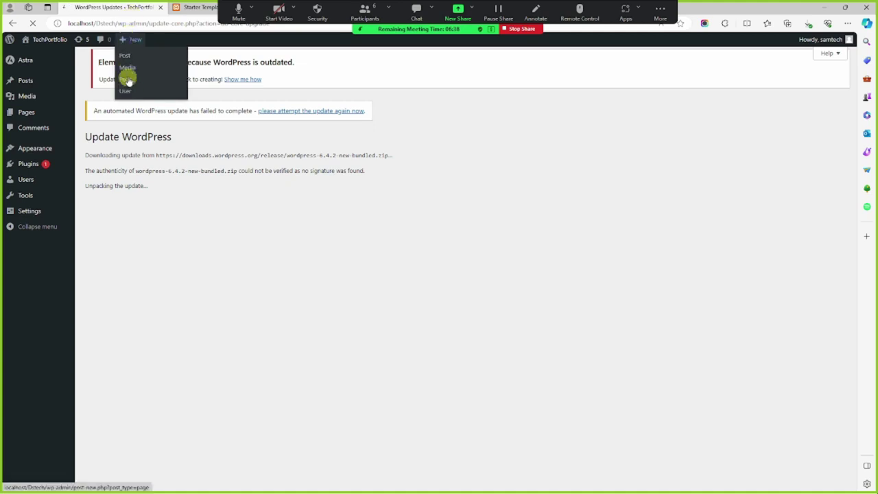
{"action": "left_click", "coordinate": [193, 7]}
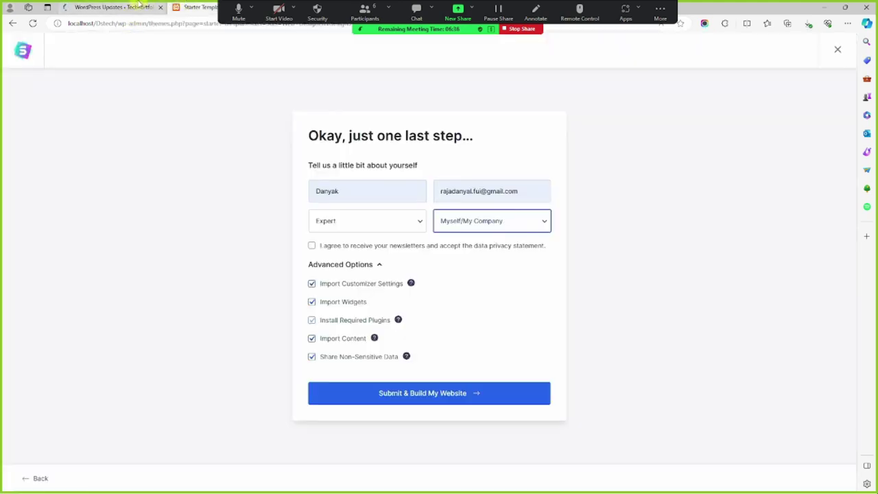
{"action": "left_click", "coordinate": [138, 5]}
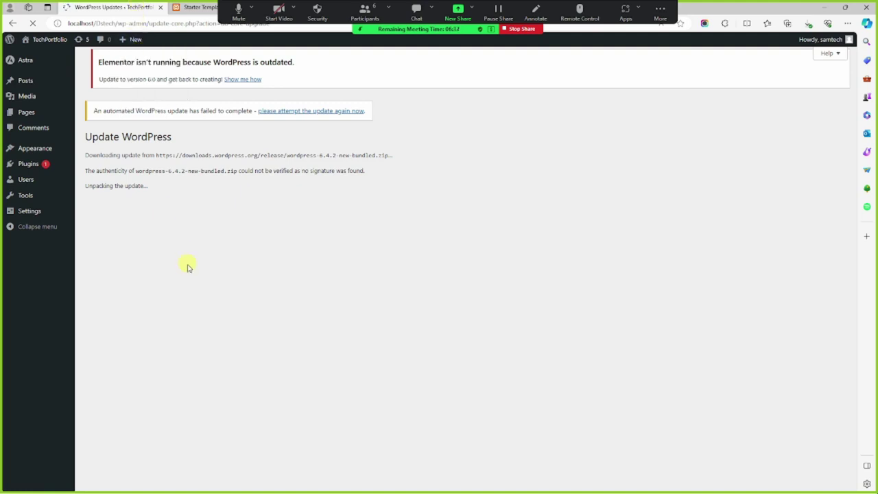
{"action": "left_click", "coordinate": [845, 7]}
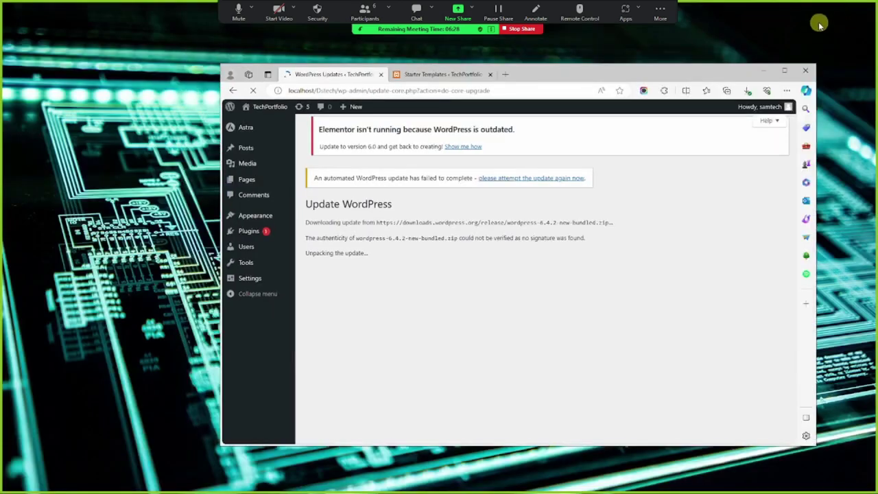
{"action": "left_click", "coordinate": [786, 72]}
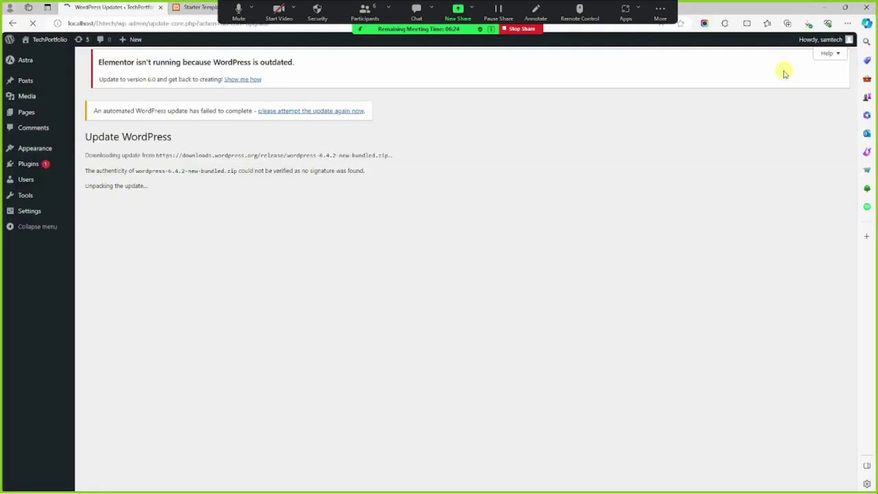
{"action": "left_click", "coordinate": [201, 7]}
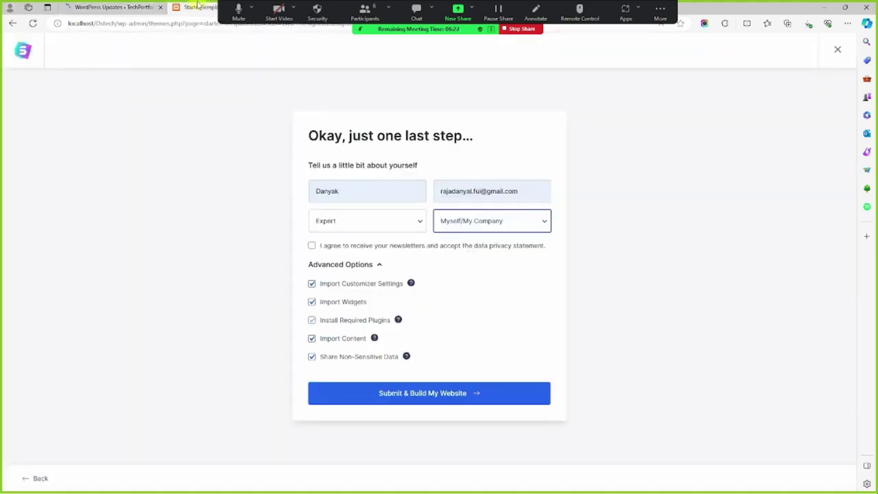
Watch the 6.4.2 update reach maintenance mode and copying the required files
{"action": "left_click", "coordinate": [130, 5]}
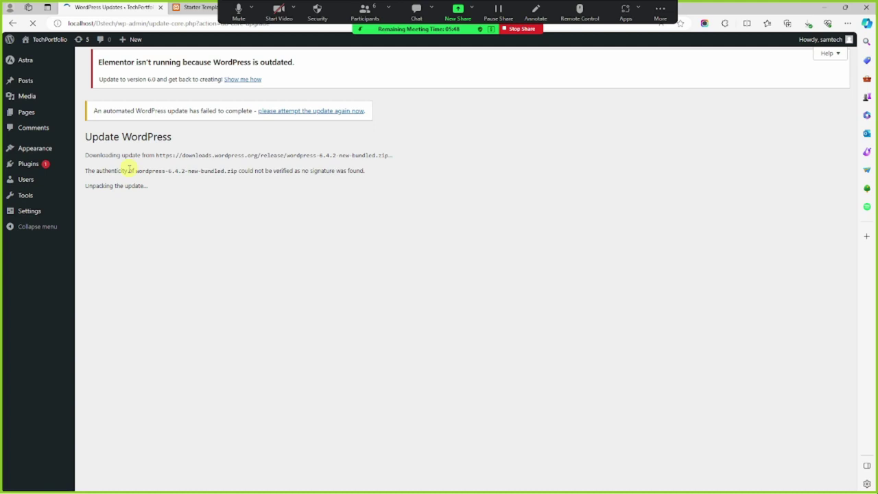
{"action": "mouse_move", "coordinate": [135, 42]}
{"action": "mouse_move", "coordinate": [203, 3]}
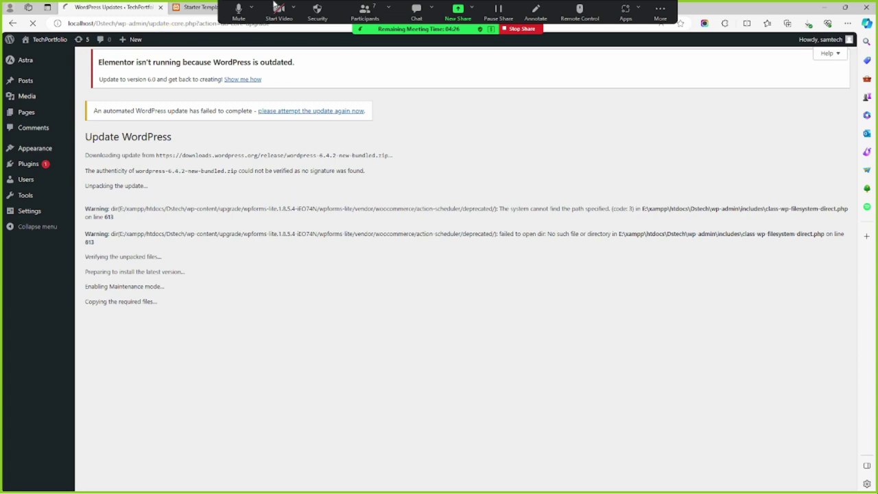
Review the Zoom participants list, close it, and open the meeting chat
{"action": "left_click", "coordinate": [370, 14]}
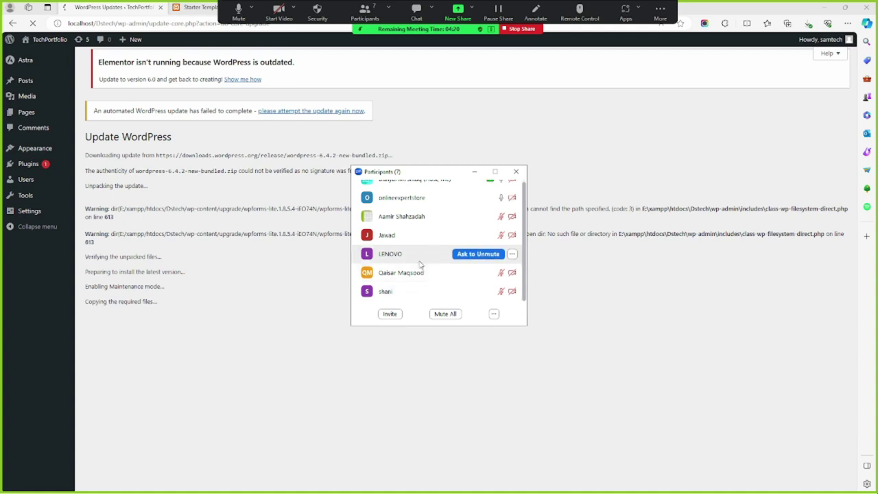
{"action": "scroll", "coordinate": [420, 264], "scroll_direction": "up", "scroll_amount": 1}
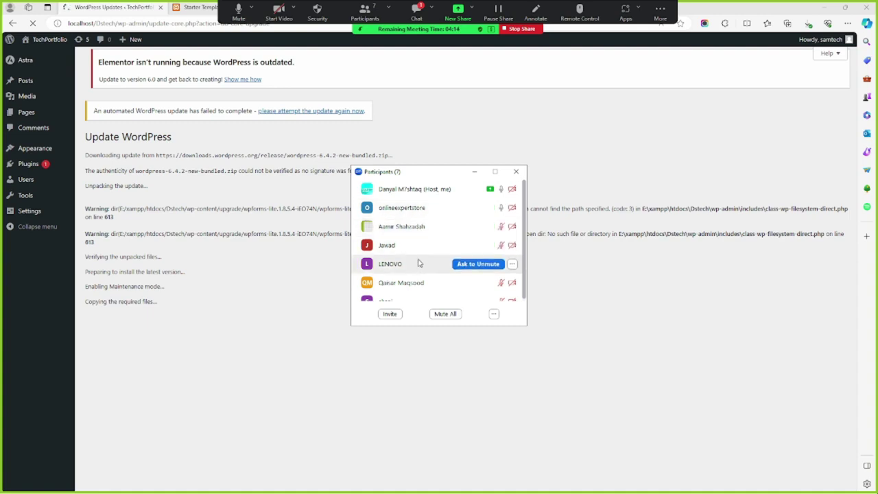
{"action": "scroll", "coordinate": [421, 269], "scroll_direction": "down", "scroll_amount": 1}
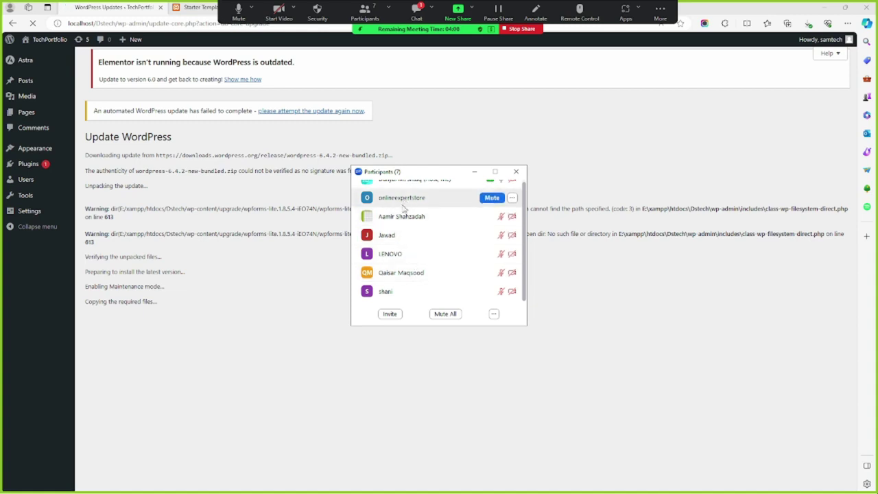
{"action": "scroll", "coordinate": [404, 213], "scroll_direction": "up", "scroll_amount": 1}
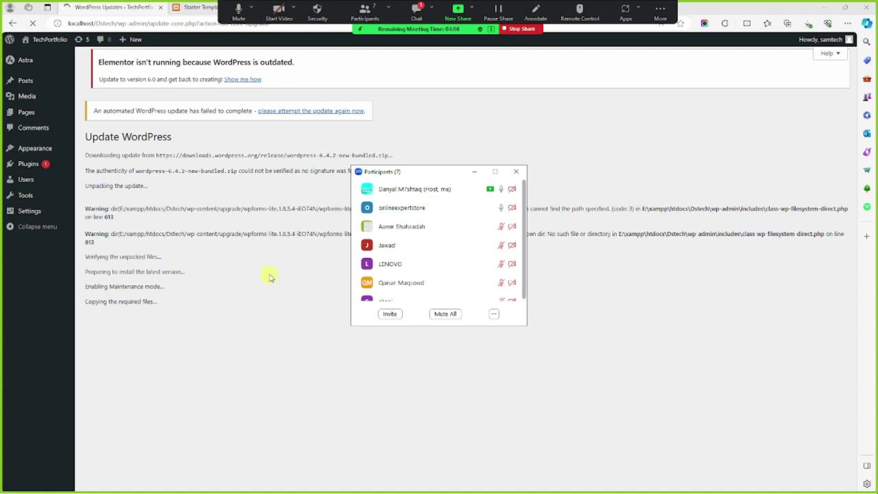
{"action": "left_click", "coordinate": [476, 172]}
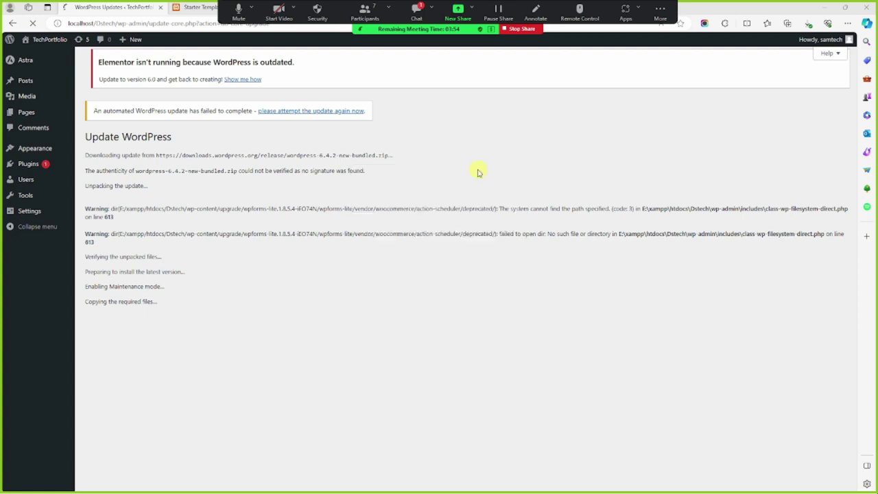
{"action": "left_click", "coordinate": [411, 11]}
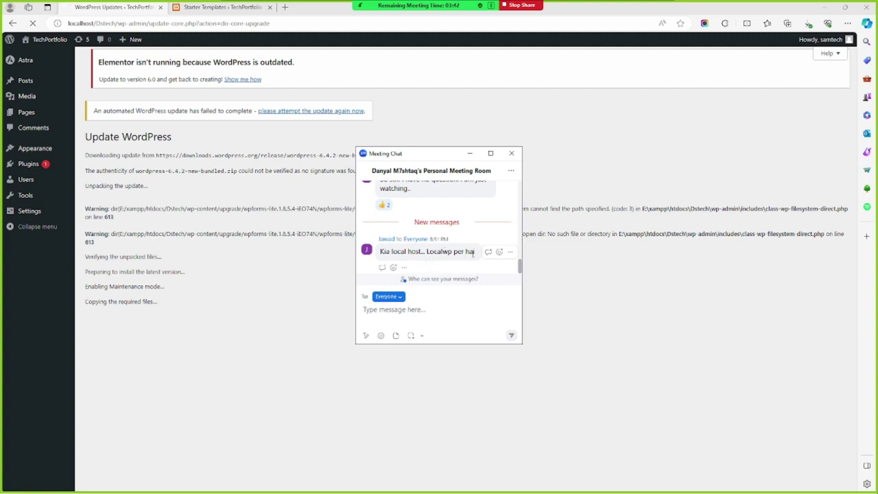
Answer the localhost question: LocalWP has its own server, unlike XAMPP or WAMP
{"action": "left_click", "coordinate": [488, 253]}
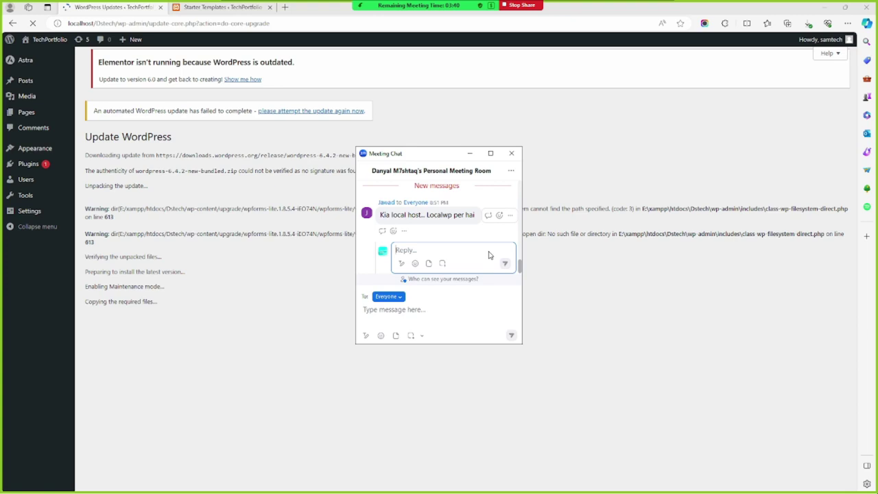
{"action": "type", "text": "ge bilkul sam asa h"}
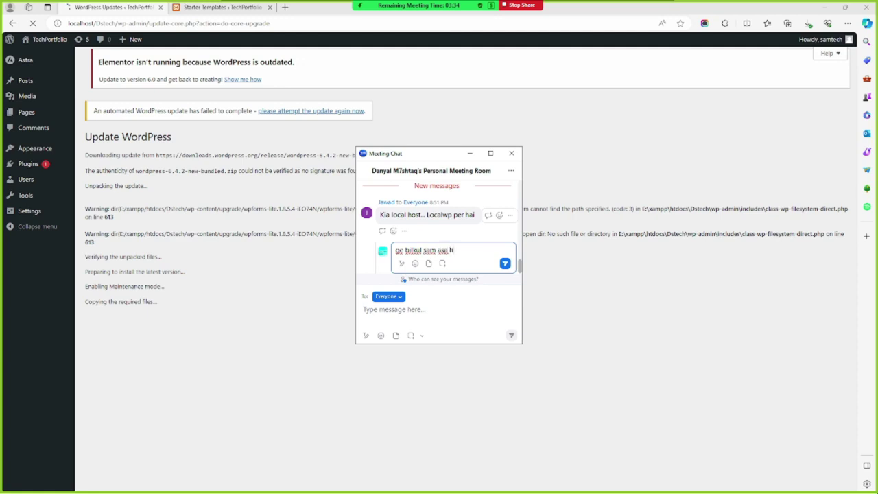
{"action": "type", "text": "e lakin usmain xamp se"}
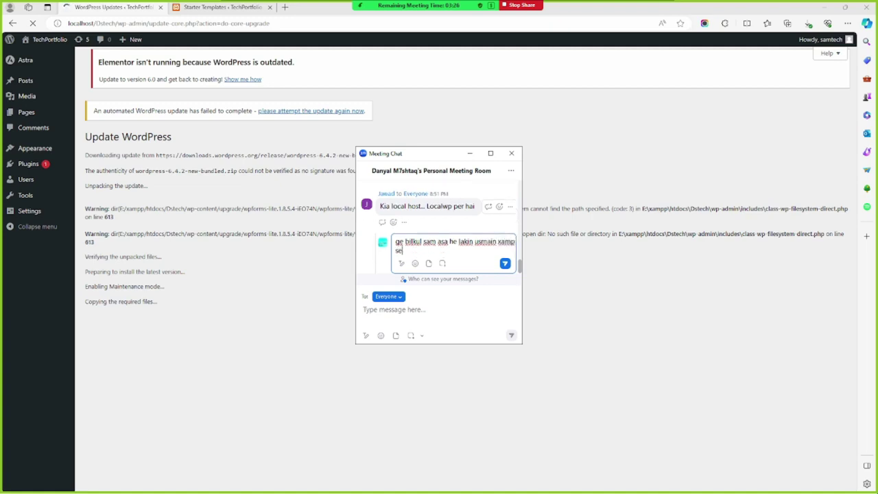
{"action": "type", "text": "rver or wamp server "}
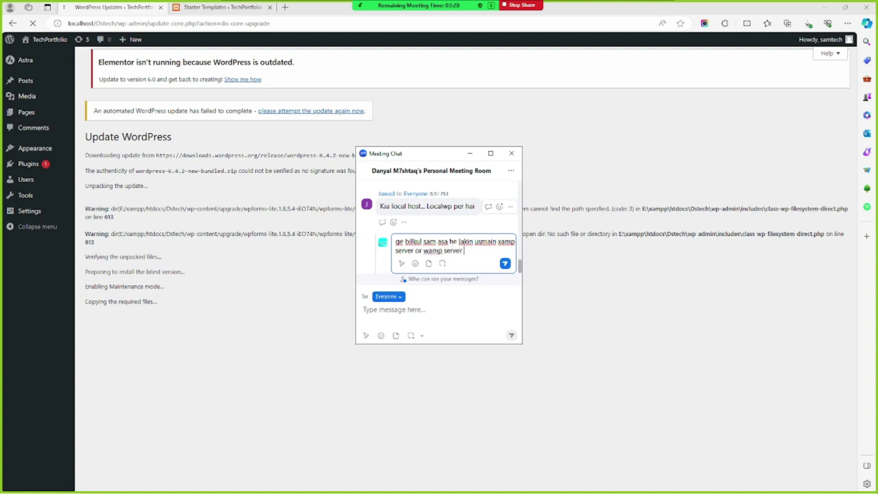
{"action": "type", "text": "ka use krta hai local m"}
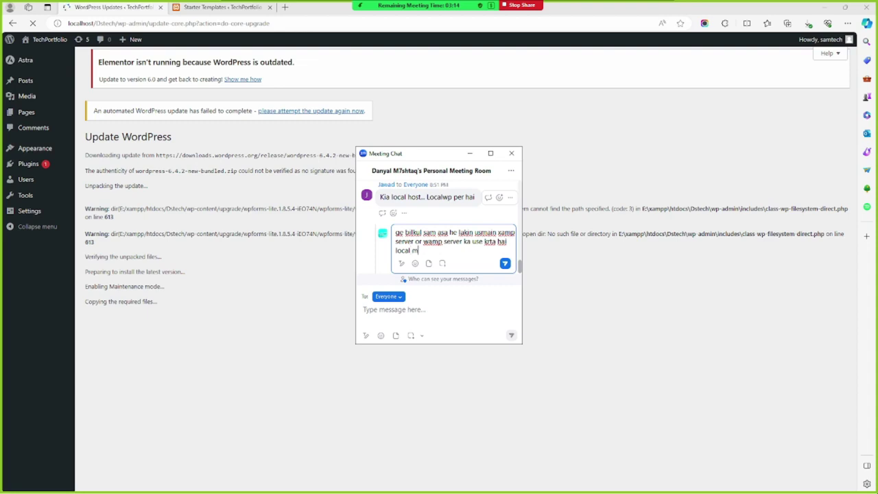
{"action": "type", "text": "ain Localwp main as kuch"}
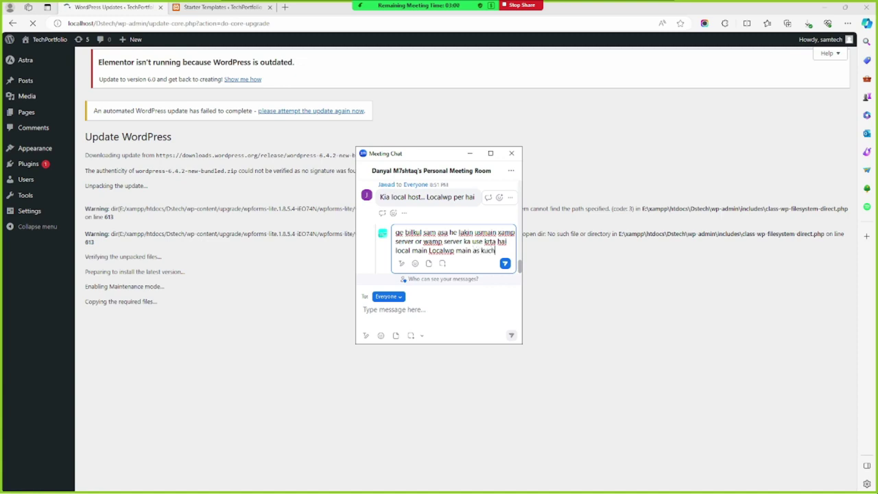
{"action": "type", "text": " nai who aik built "}
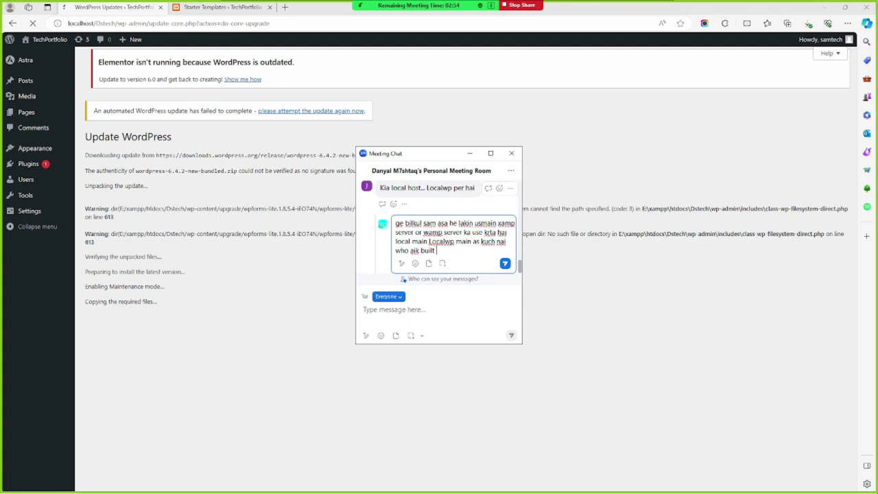
{"action": "type", "text": "in server hai use as a local"}
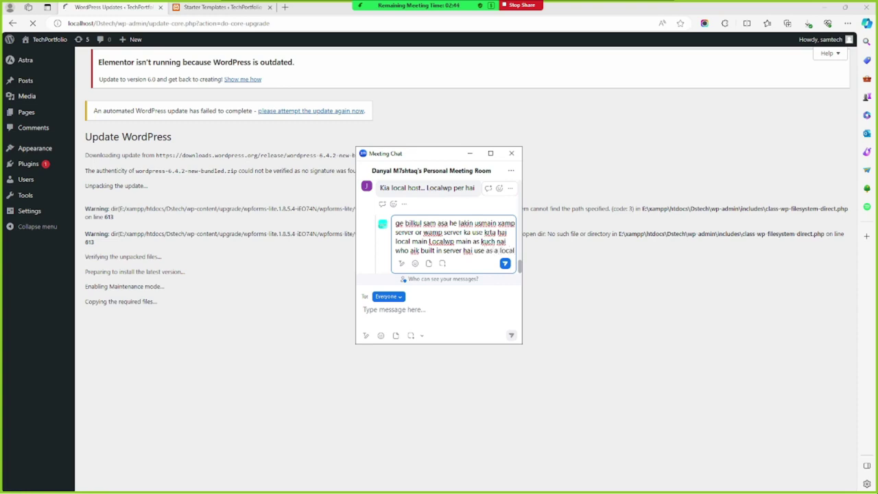
{"action": "key", "text": "Return"}
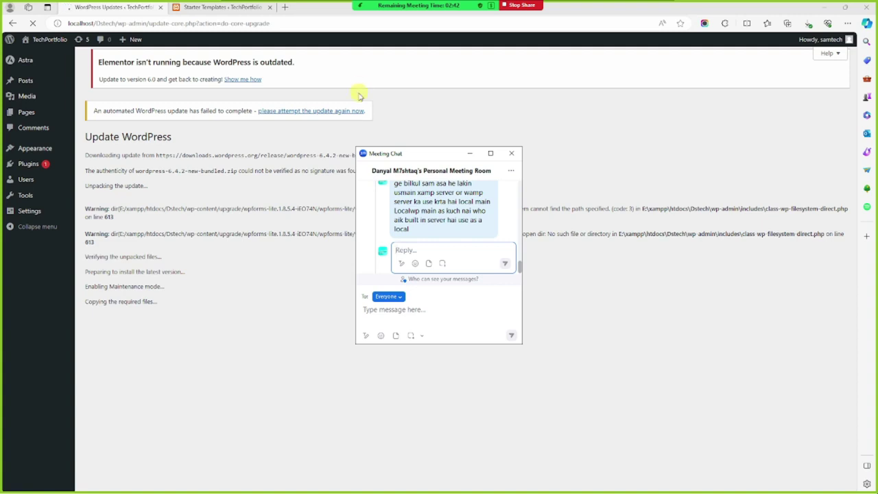
{"action": "left_click", "coordinate": [472, 153]}
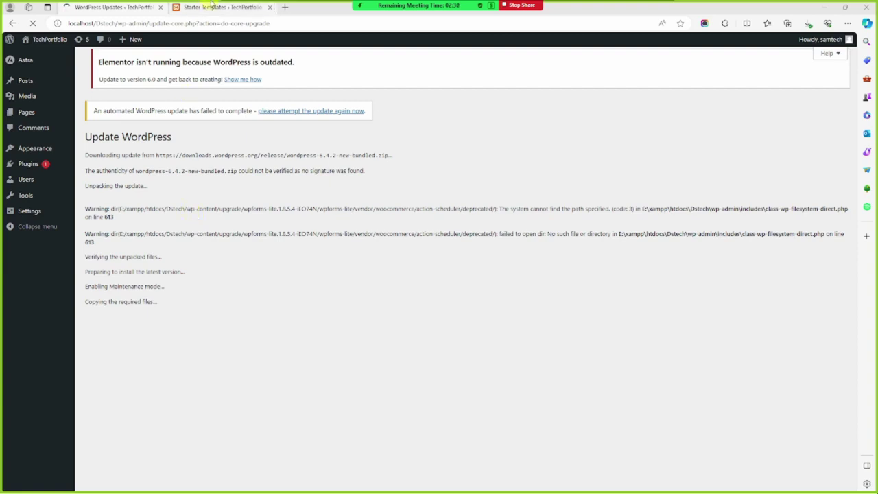
{"action": "left_click", "coordinate": [213, 7]}
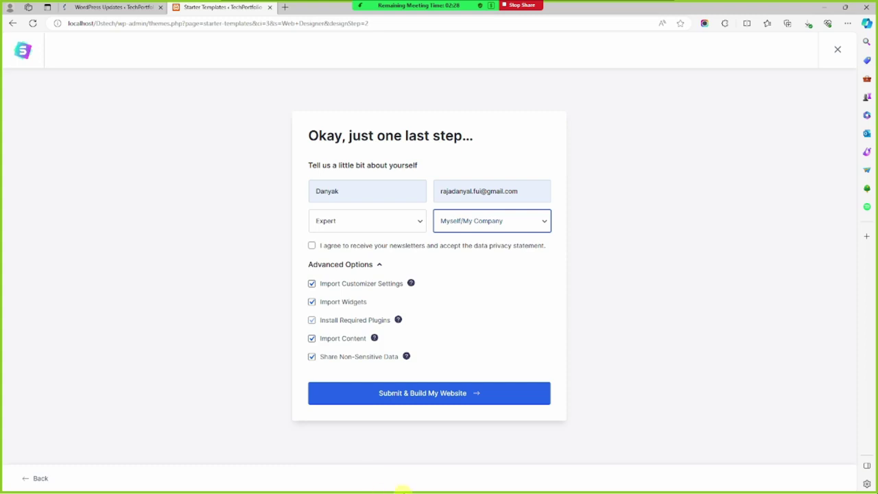
{"action": "left_click", "coordinate": [118, 6]}
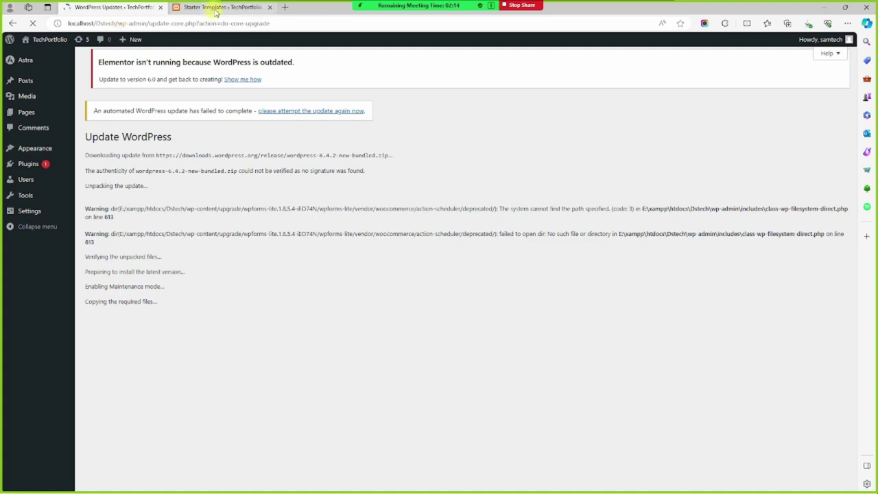
{"action": "mouse_move", "coordinate": [234, 7]}
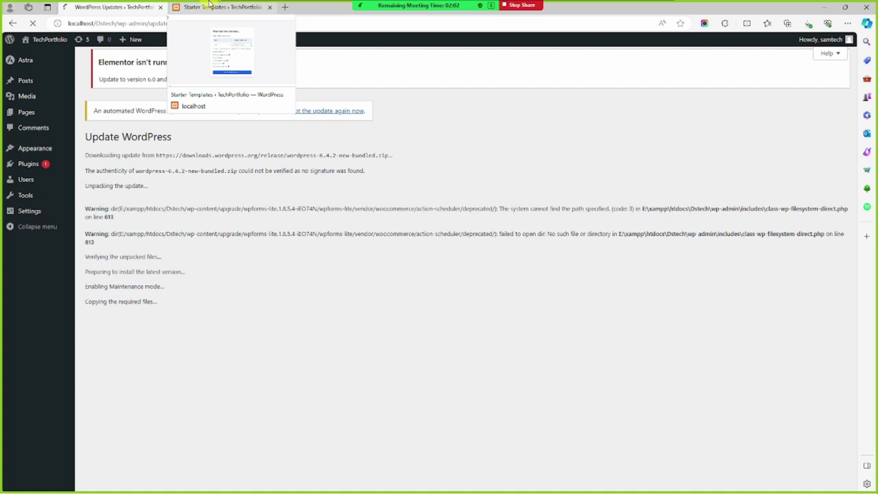
{"action": "left_click", "coordinate": [220, 7]}
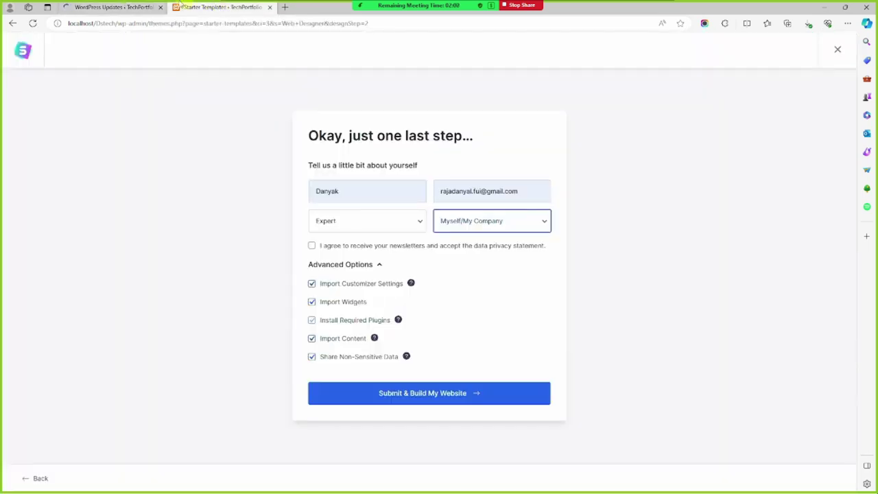
{"action": "left_click", "coordinate": [127, 9]}
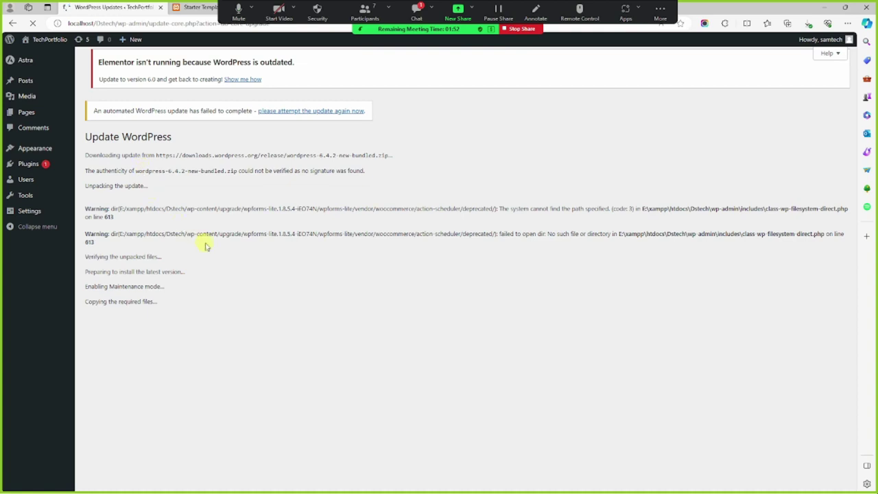
{"action": "left_click", "coordinate": [414, 10]}
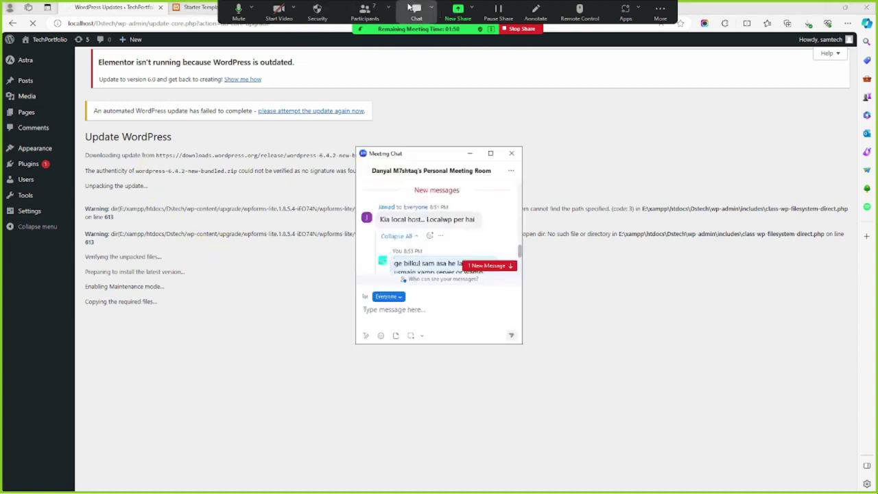
{"action": "scroll", "coordinate": [431, 269], "scroll_direction": "down", "scroll_amount": 3}
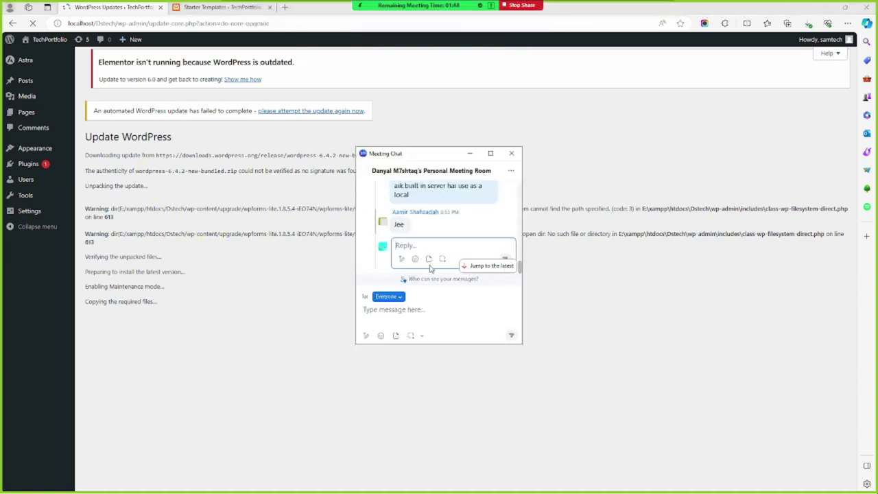
{"action": "scroll", "coordinate": [423, 266], "scroll_direction": "up", "scroll_amount": 3}
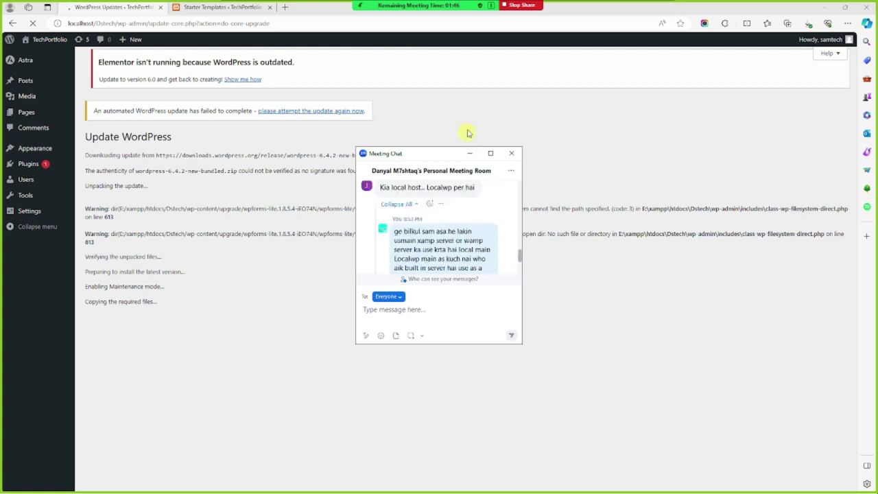
{"action": "left_click", "coordinate": [470, 153]}
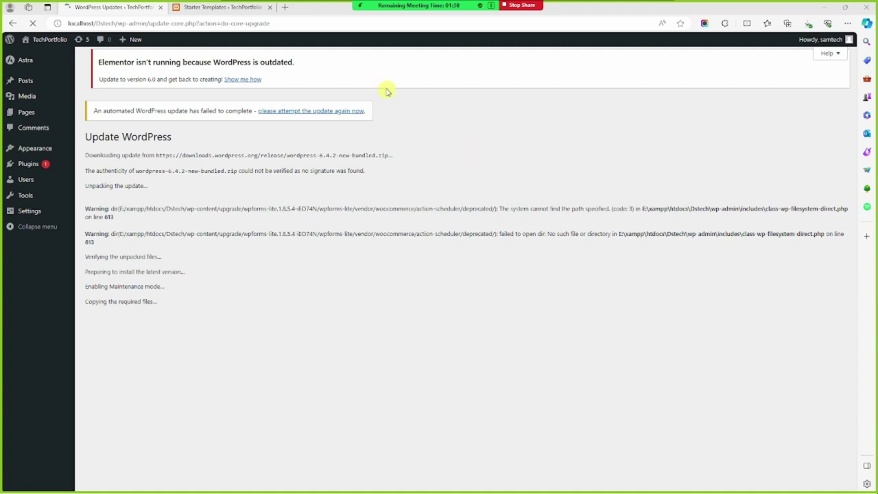
Load the Welcome to XAMPP page at localhost in a new browser tab
{"action": "left_click", "coordinate": [286, 7]}
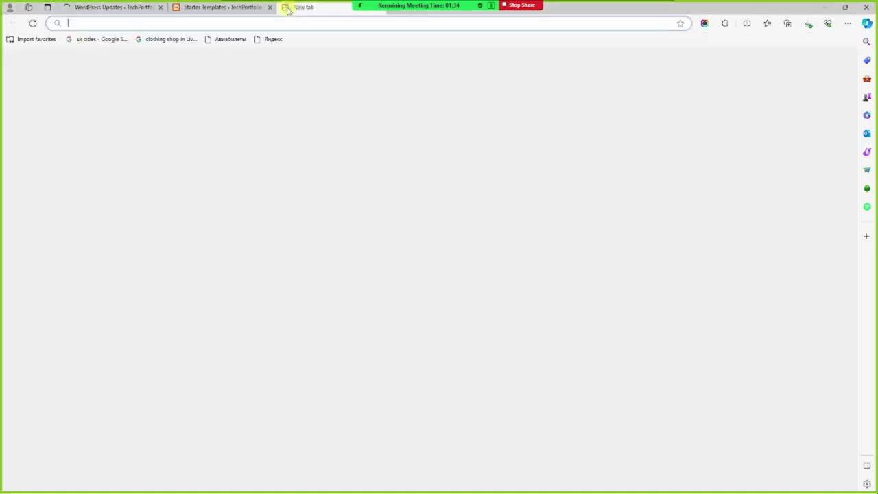
{"action": "type", "text": "localhost"}
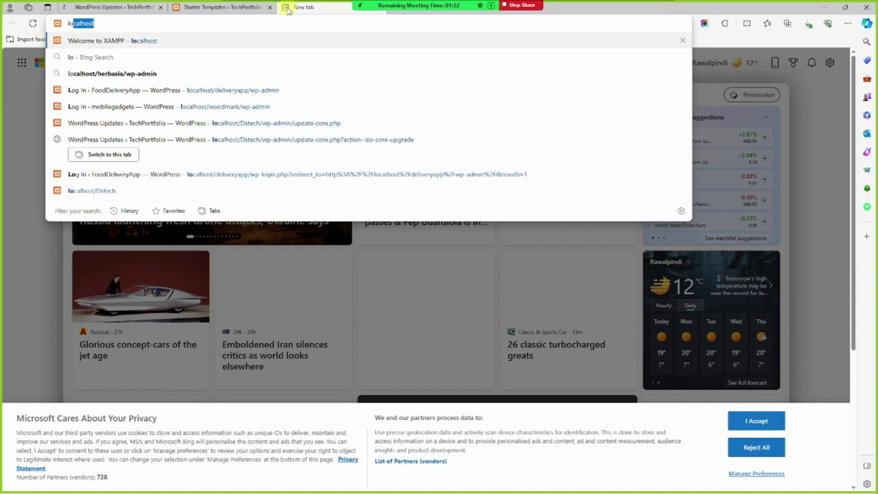
{"action": "key", "text": "Return"}
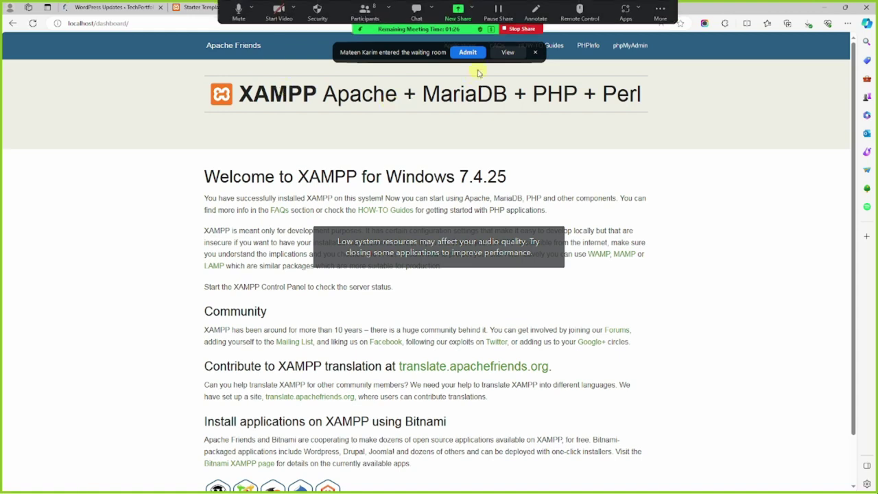
Admit the waiting participant, mute them in Participants, and return to WordPress Updates
{"action": "left_click", "coordinate": [470, 53]}
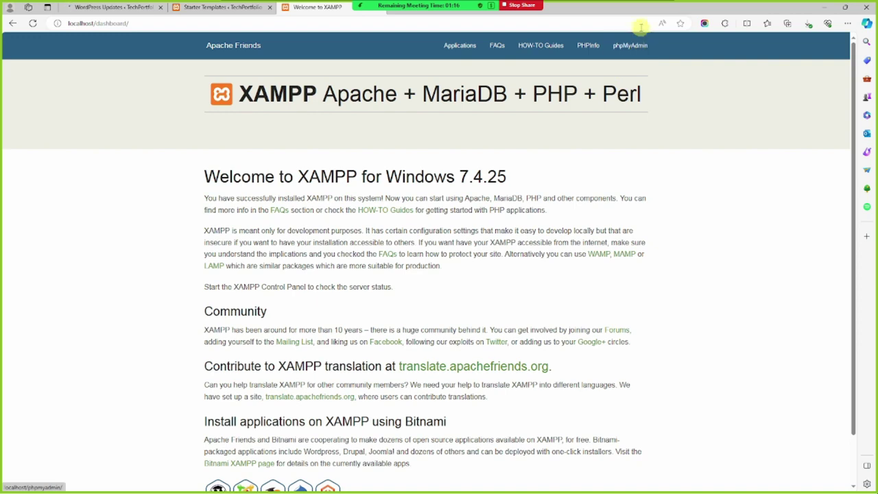
{"action": "scroll", "coordinate": [553, 102], "scroll_direction": "down", "scroll_amount": 1}
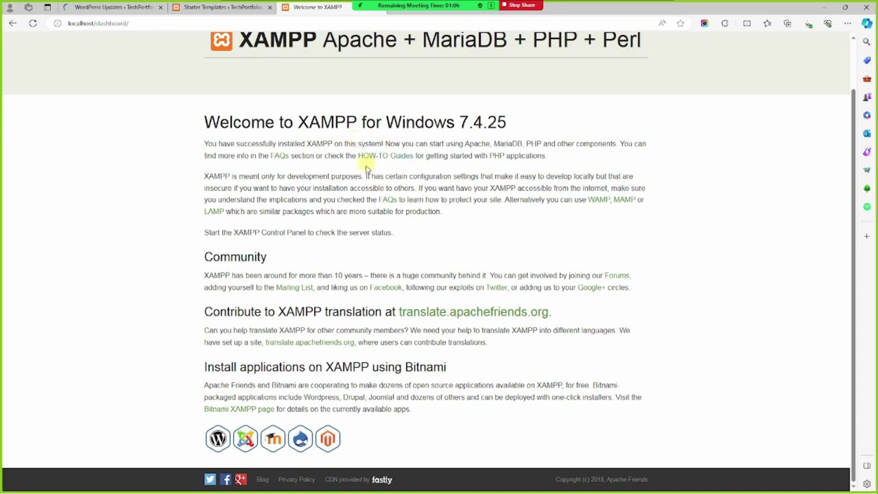
{"action": "scroll", "coordinate": [363, 157], "scroll_direction": "up", "scroll_amount": 1}
{"action": "mouse_move", "coordinate": [369, 4]}
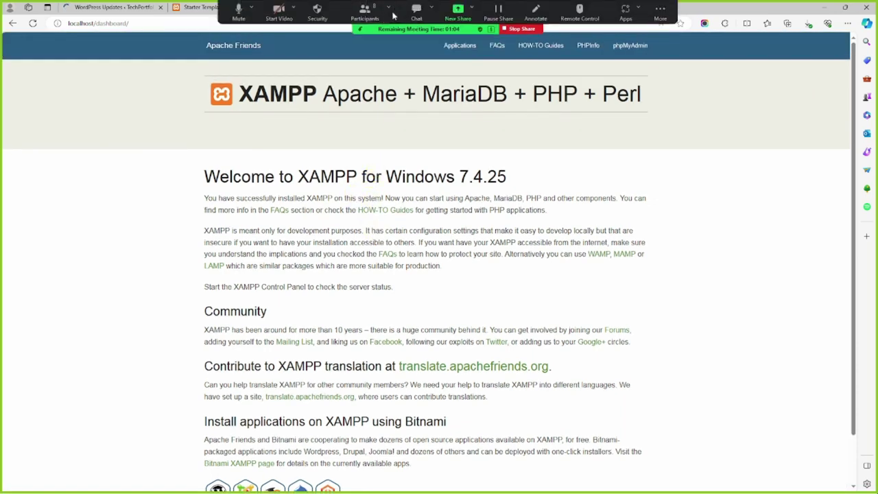
{"action": "left_click", "coordinate": [365, 11]}
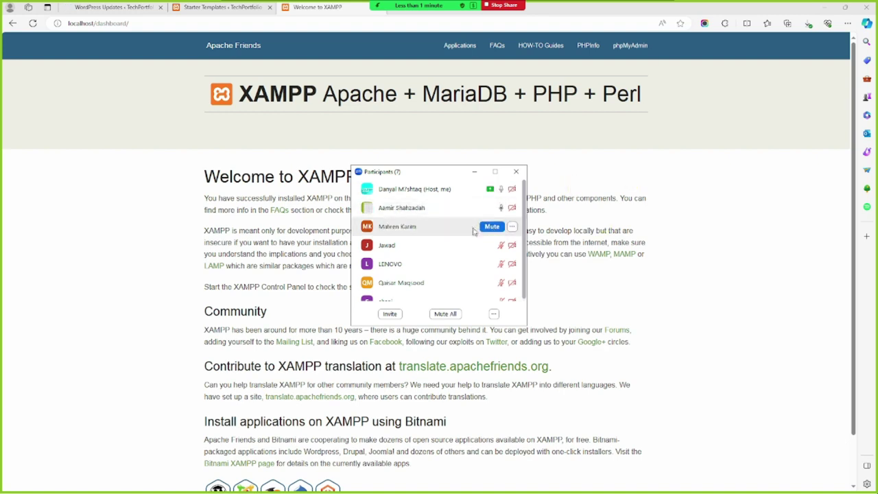
{"action": "left_click", "coordinate": [492, 227]}
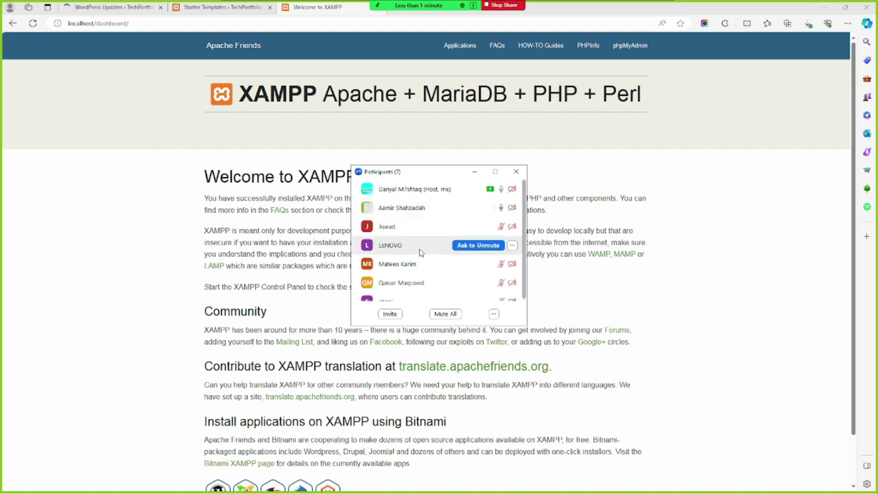
{"action": "left_click", "coordinate": [123, 7]}
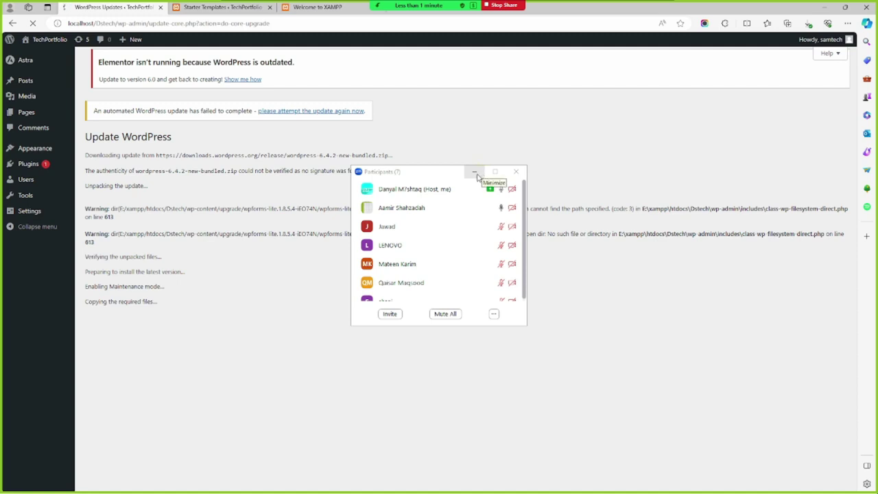
Close Participants, minimize the browser, and launch Local from Windows Search with 'loca'
{"action": "left_click", "coordinate": [474, 172]}
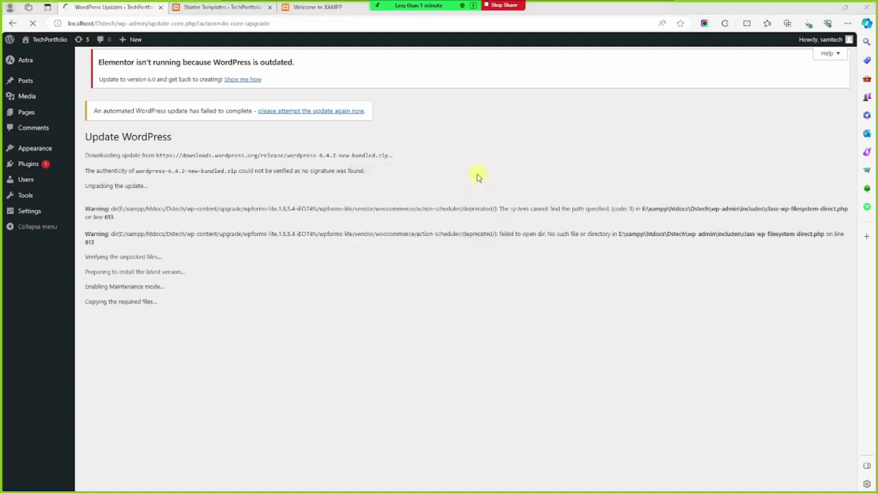
{"action": "left_click", "coordinate": [821, 6]}
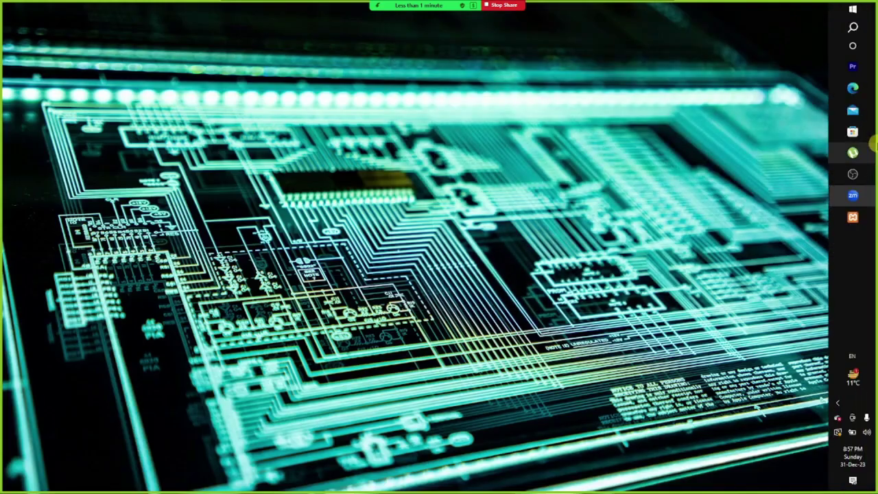
{"action": "left_click", "coordinate": [854, 26]}
{"action": "type", "text": "loca"}
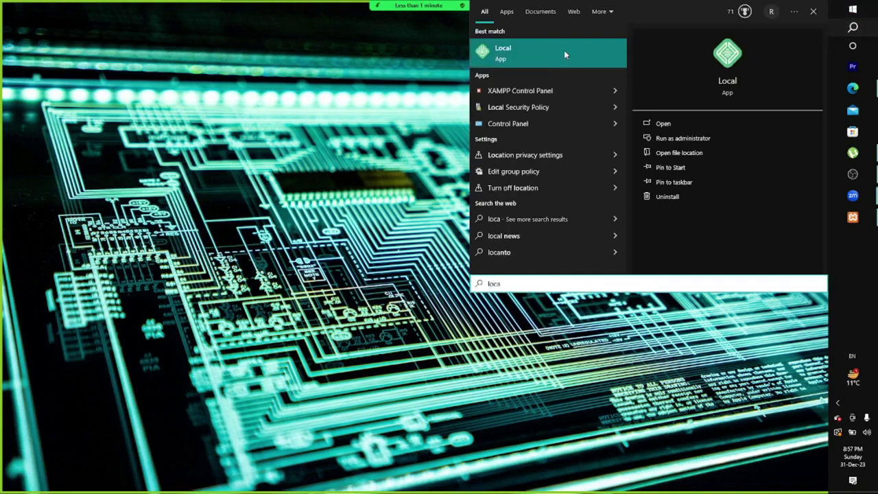
{"action": "left_click", "coordinate": [564, 52]}
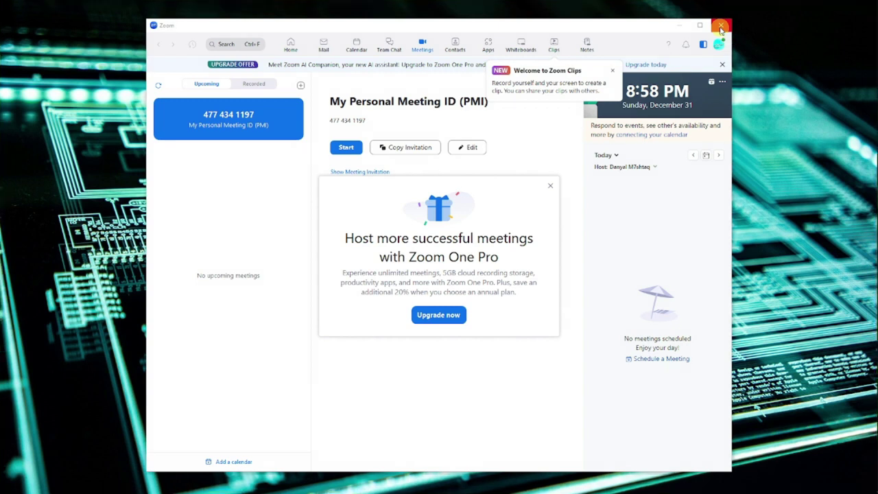
Close the Zoom window, the blank Local window and the Zoom One Pro promo
{"action": "left_click", "coordinate": [720, 28]}
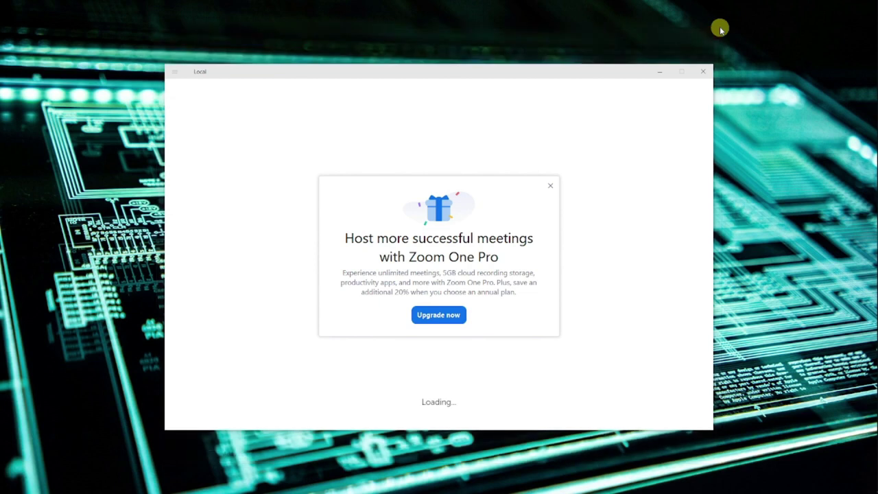
{"action": "left_click", "coordinate": [704, 73]}
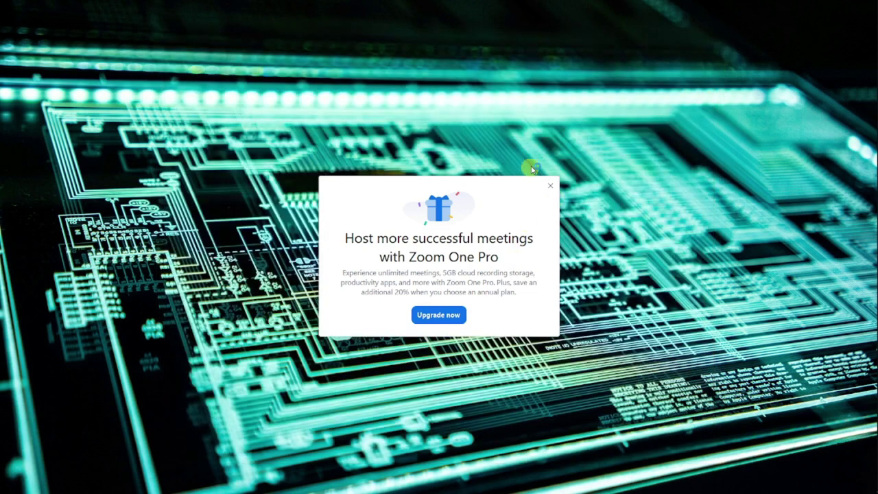
{"action": "left_click", "coordinate": [550, 186]}
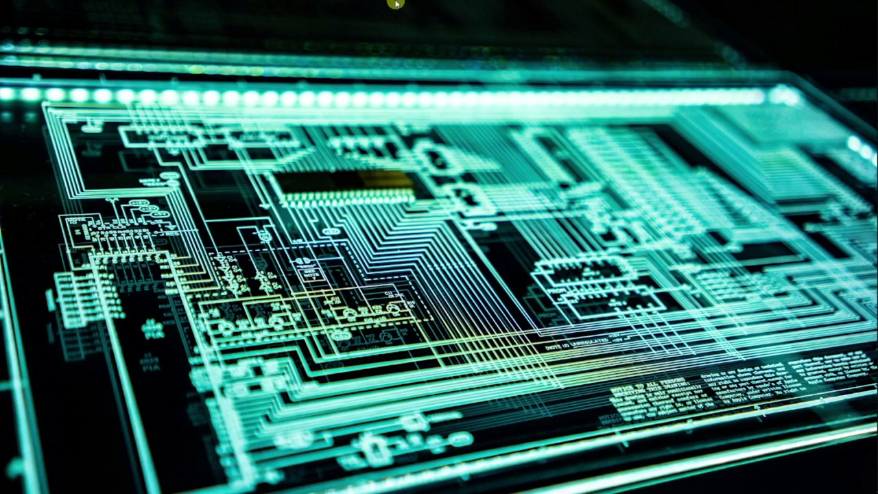
Refresh the desktop twice from its right-click menu
{"action": "mouse_move", "coordinate": [875, 178]}
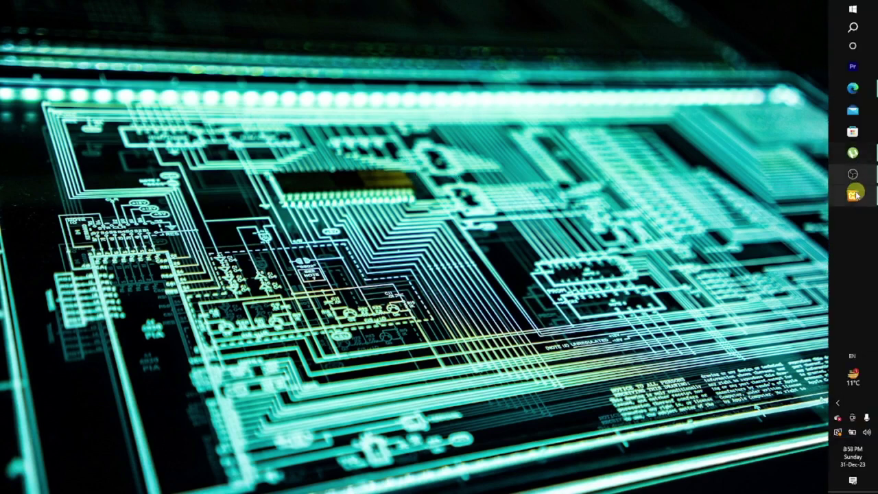
{"action": "right_click", "coordinate": [400, 179]}
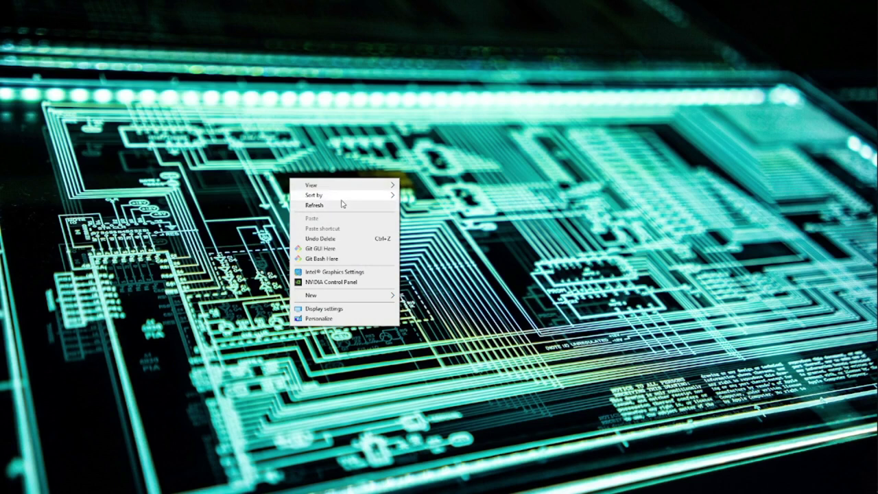
{"action": "left_click", "coordinate": [343, 206]}
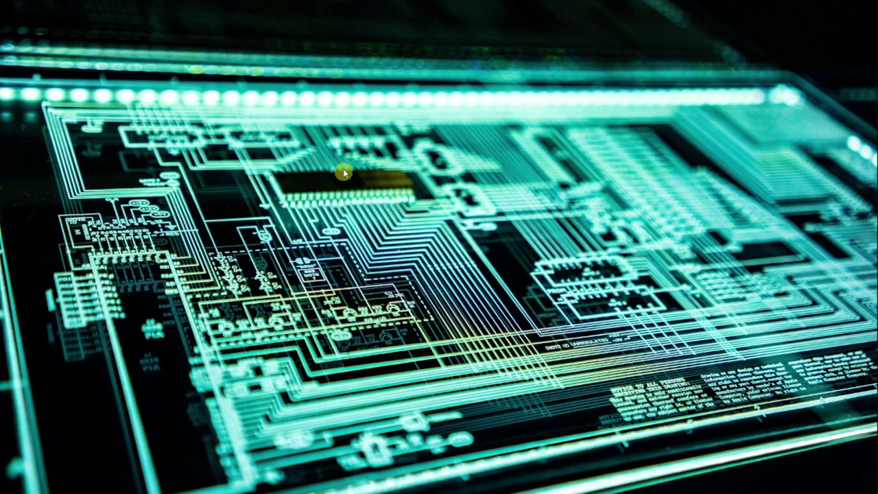
{"action": "right_click", "coordinate": [353, 149]}
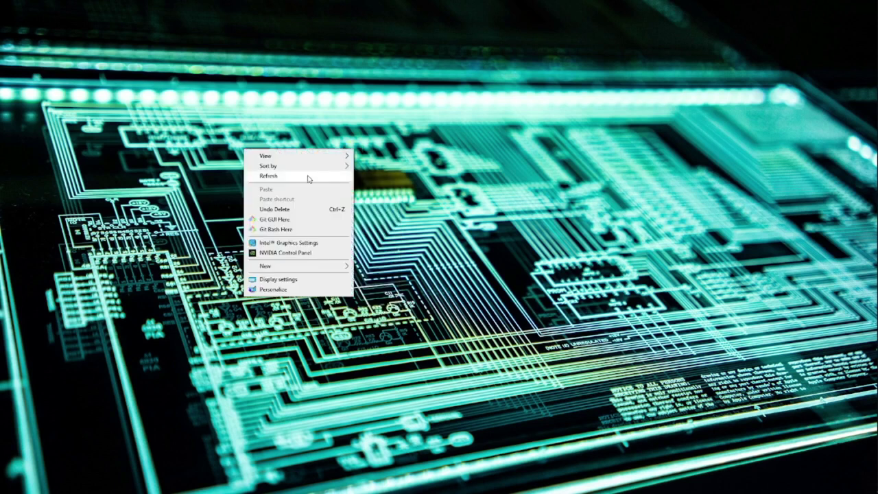
{"action": "left_click", "coordinate": [308, 179]}
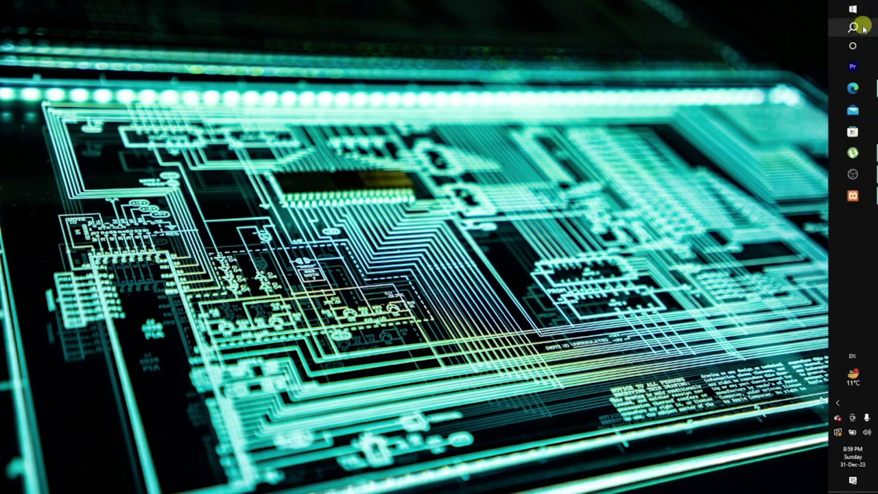
Launch Zoom by searching 'zoo' so its Meetings page with the Personal Meeting ID shows
{"action": "left_click", "coordinate": [862, 28]}
{"action": "type", "text": "zoo"}
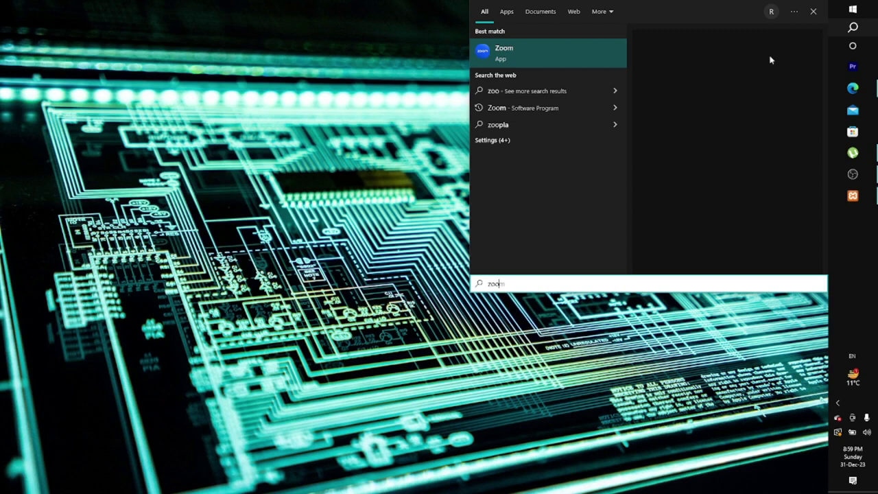
{"action": "key", "text": "Return"}
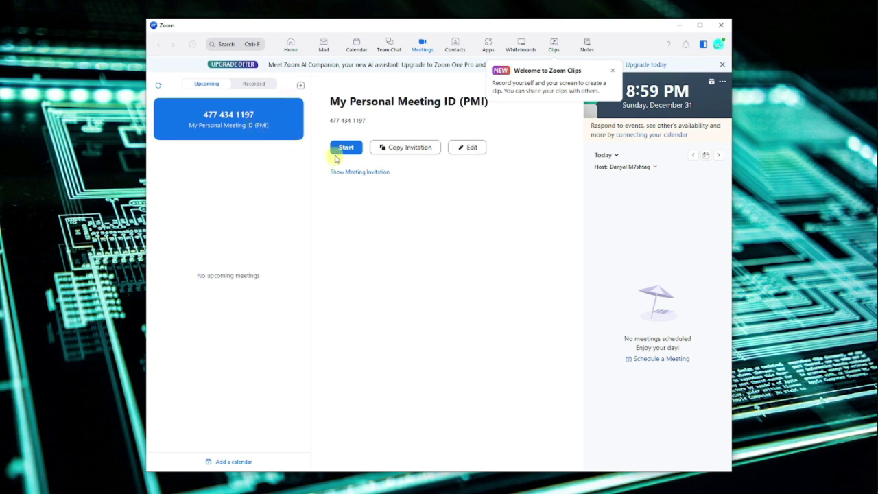
{"action": "mouse_move", "coordinate": [871, 137]}
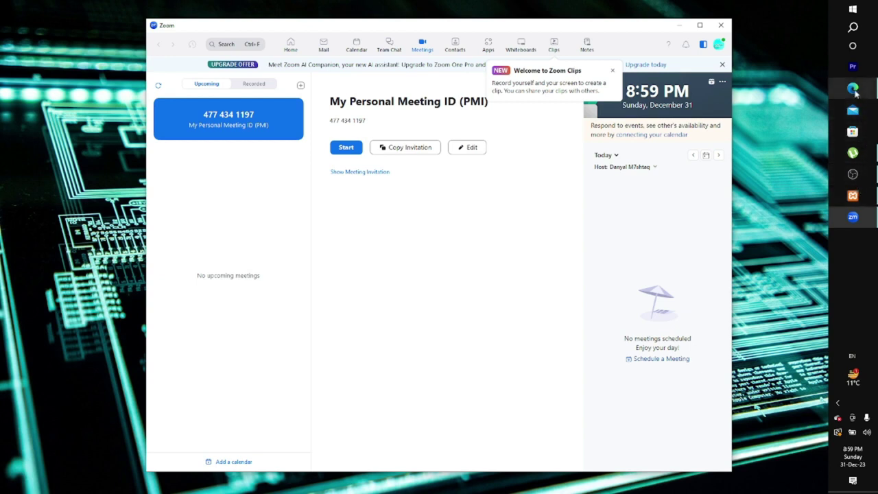
In Edge, retry updating WordPress to version 6.4.2 from the Updates page
{"action": "left_click", "coordinate": [852, 89]}
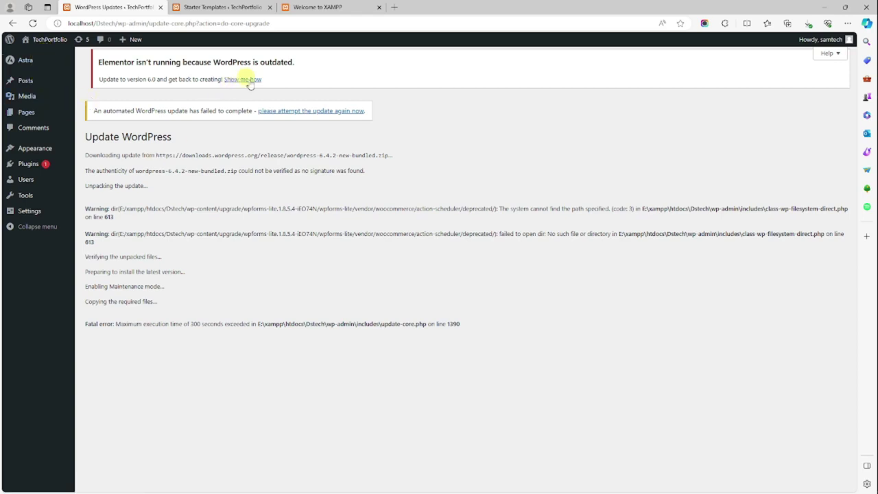
{"action": "left_click", "coordinate": [25, 62]}
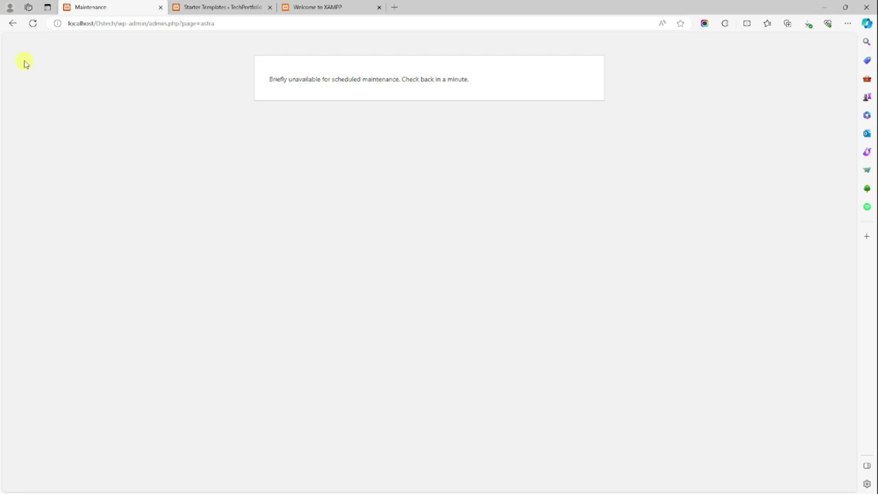
{"action": "left_click", "coordinate": [11, 23]}
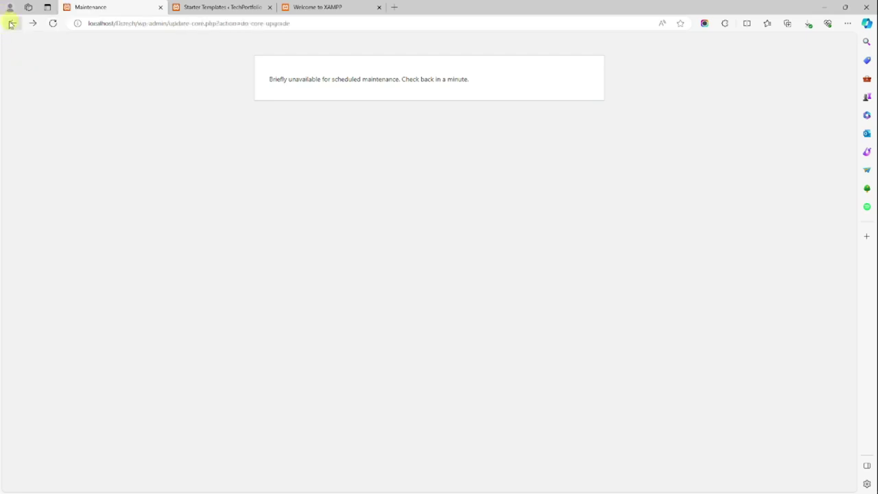
{"action": "left_click", "coordinate": [13, 24]}
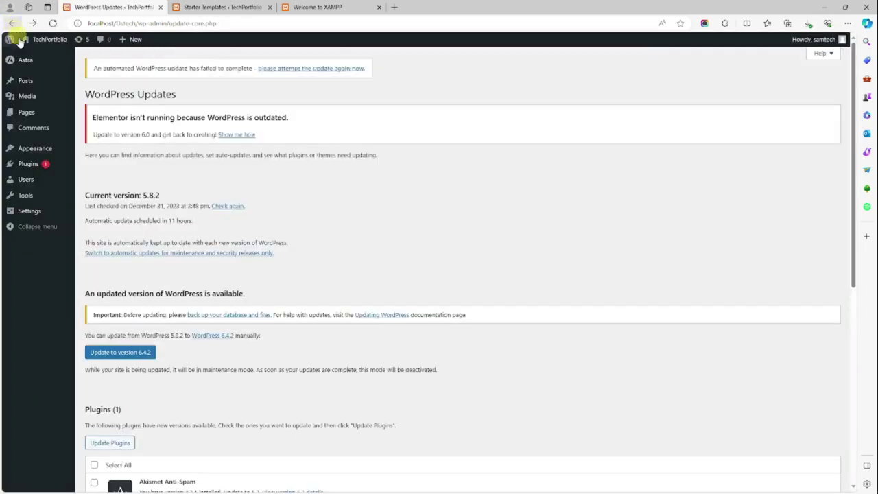
{"action": "left_click", "coordinate": [141, 350]}
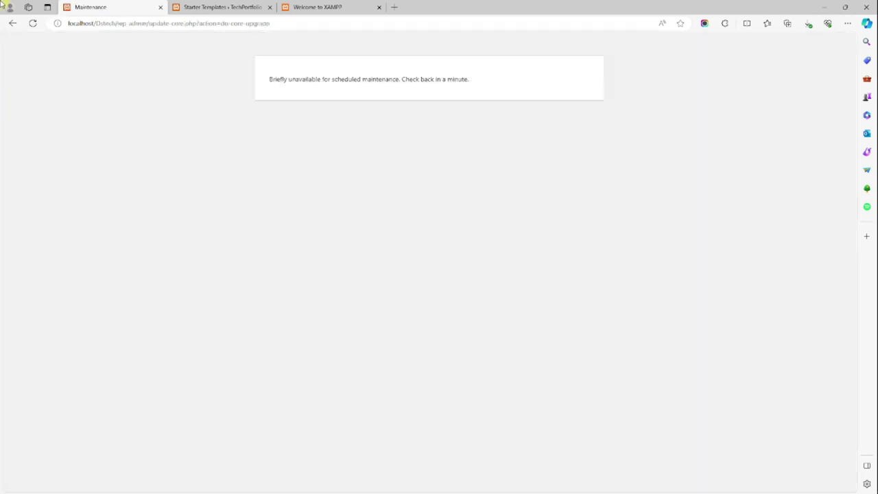
{"action": "left_click", "coordinate": [14, 24]}
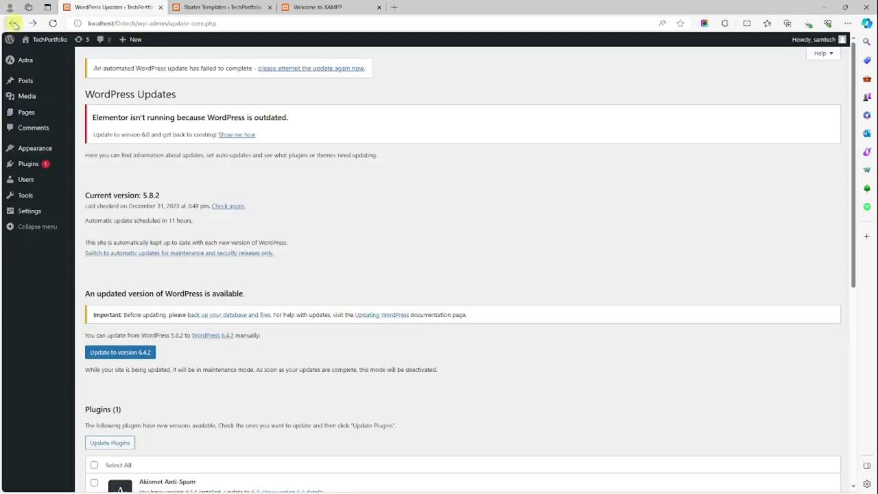
Run a system search for 'tocal' and dismiss it back to the browser
{"action": "mouse_move", "coordinate": [875, 68]}
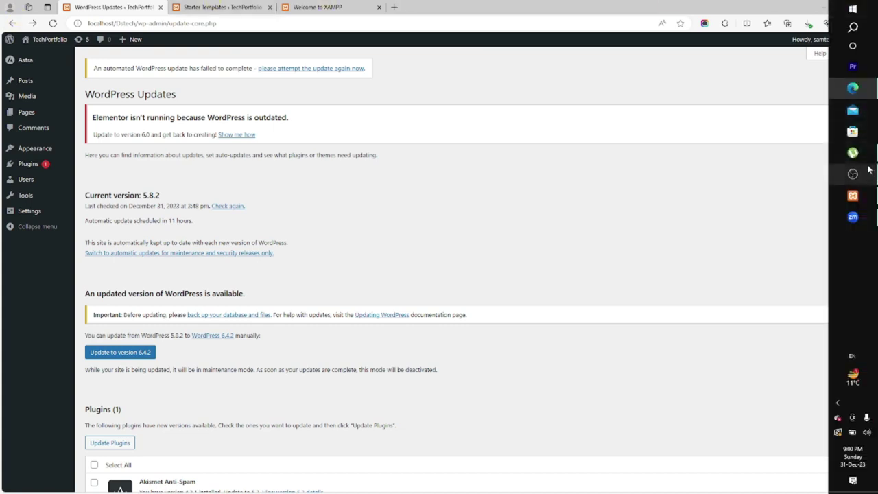
{"action": "left_click", "coordinate": [854, 29]}
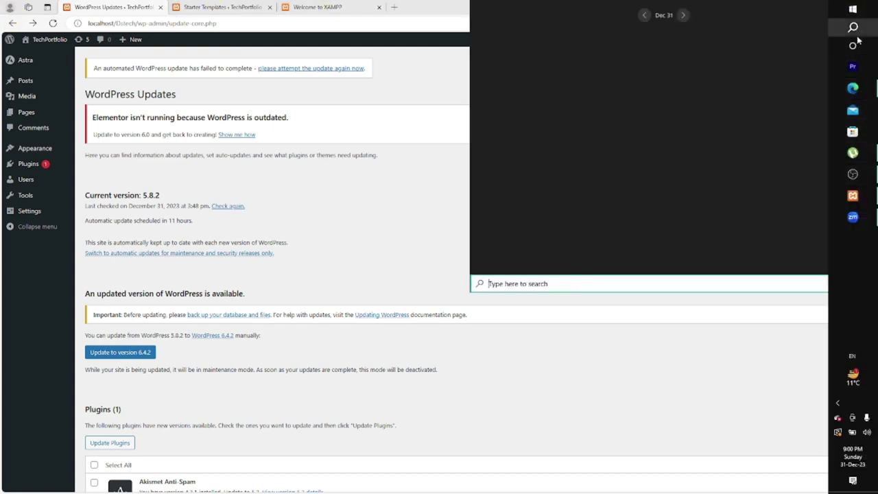
{"action": "type", "text": "tocal"}
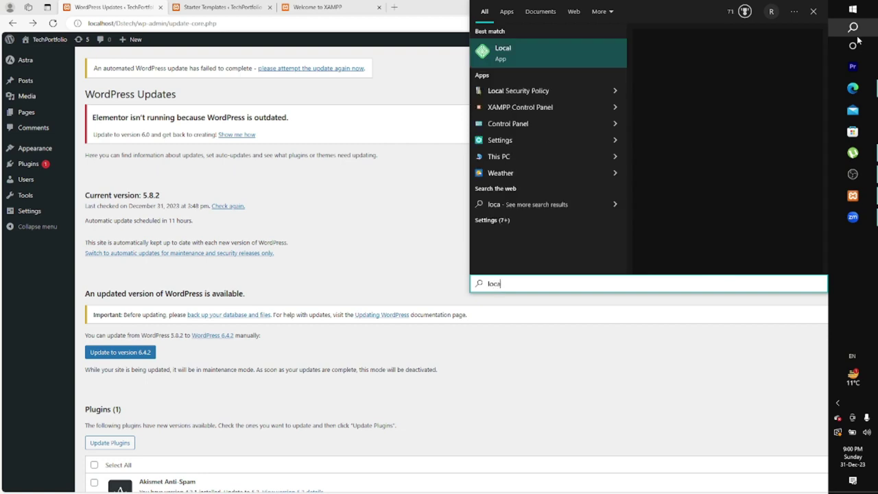
{"action": "key", "text": "Return"}
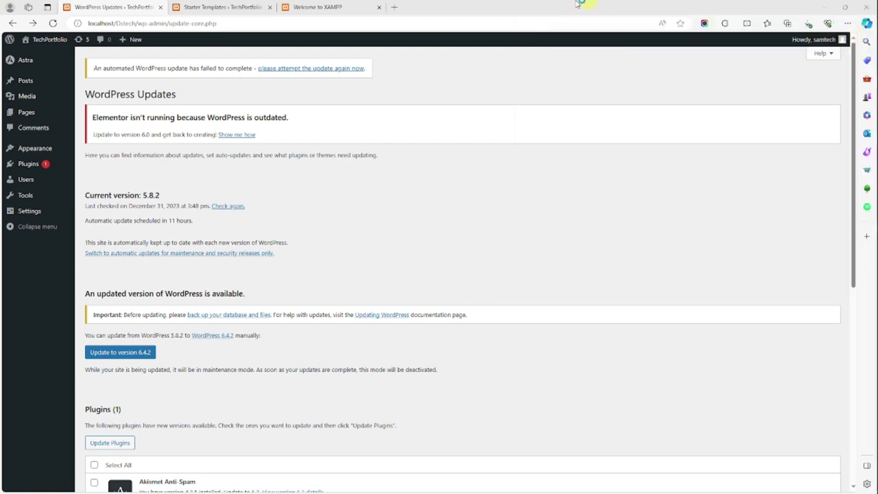
Review the pending Akismet Anti-Spam and theme updates, then minimize the browser
{"action": "left_click", "coordinate": [234, 7]}
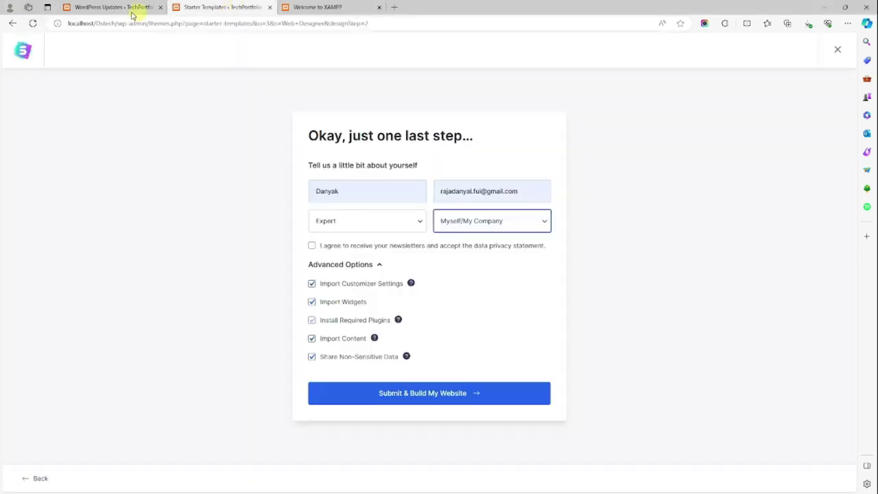
{"action": "left_click", "coordinate": [328, 6]}
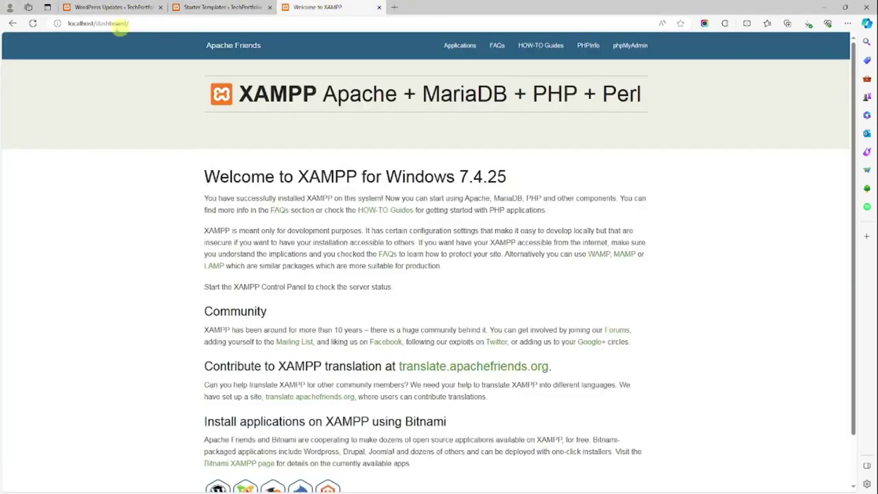
{"action": "left_click", "coordinate": [115, 6]}
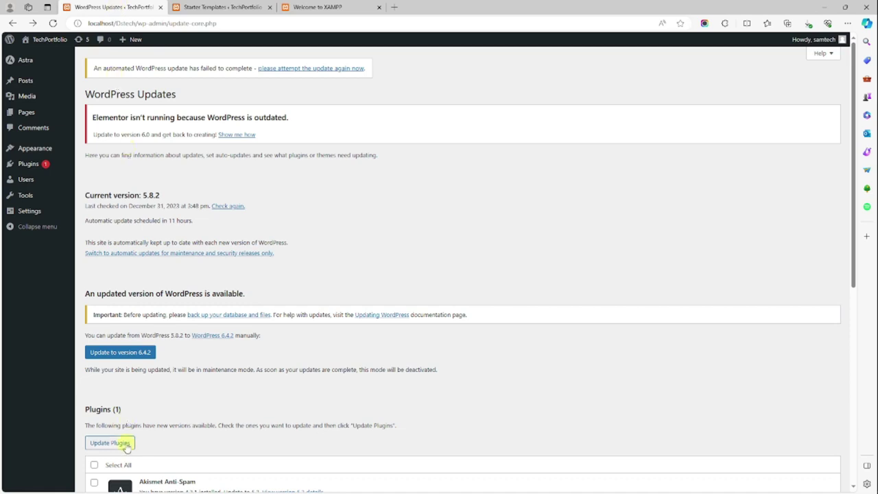
{"action": "scroll", "coordinate": [127, 369], "scroll_direction": "down", "scroll_amount": 5}
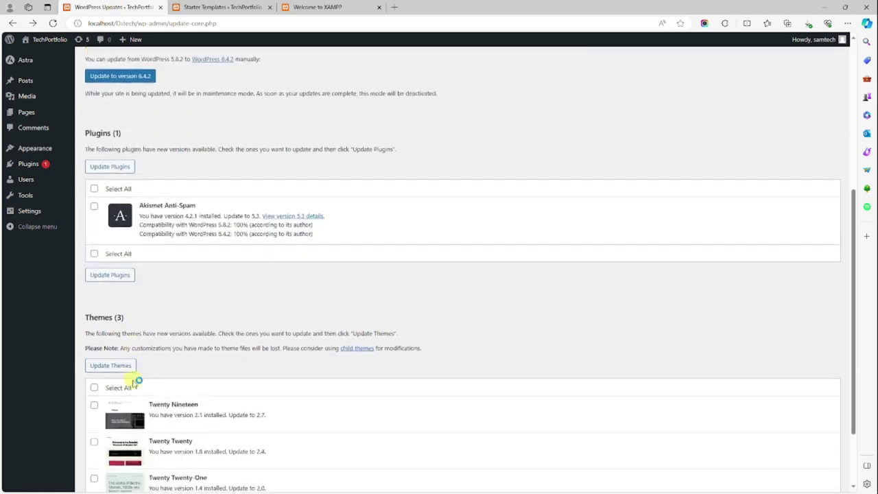
{"action": "left_click", "coordinate": [826, 7]}
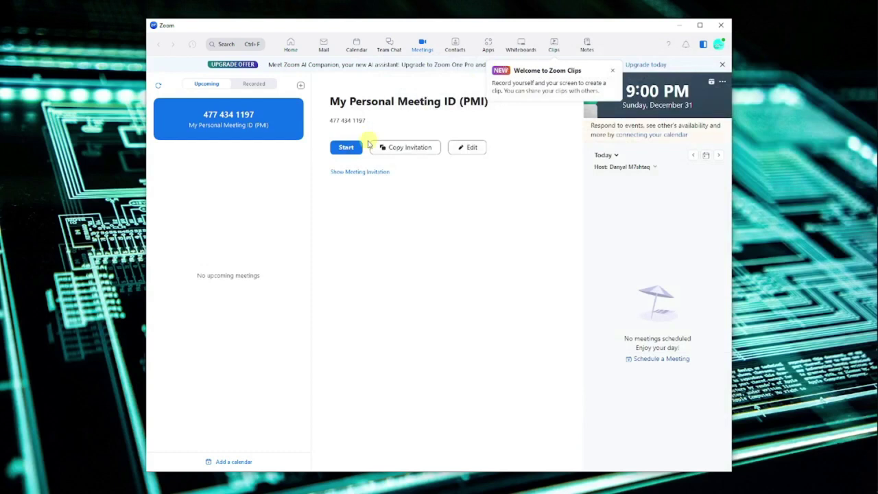
Minimize Zoom and launch Local from the recent apps in Windows Search
{"action": "left_click", "coordinate": [678, 26]}
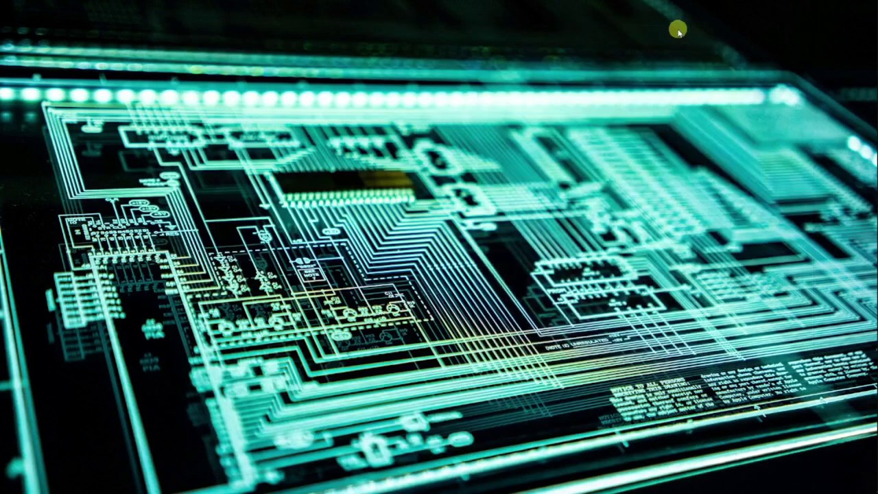
{"action": "mouse_move", "coordinate": [874, 33]}
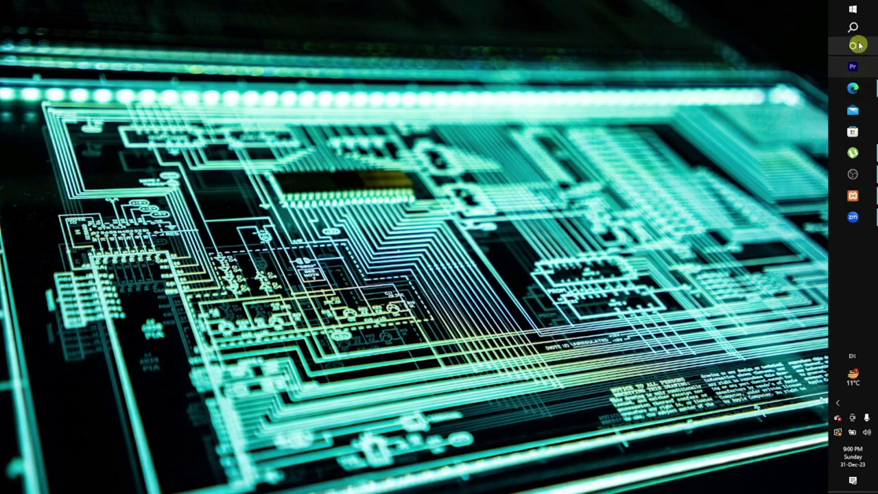
{"action": "left_click", "coordinate": [853, 26]}
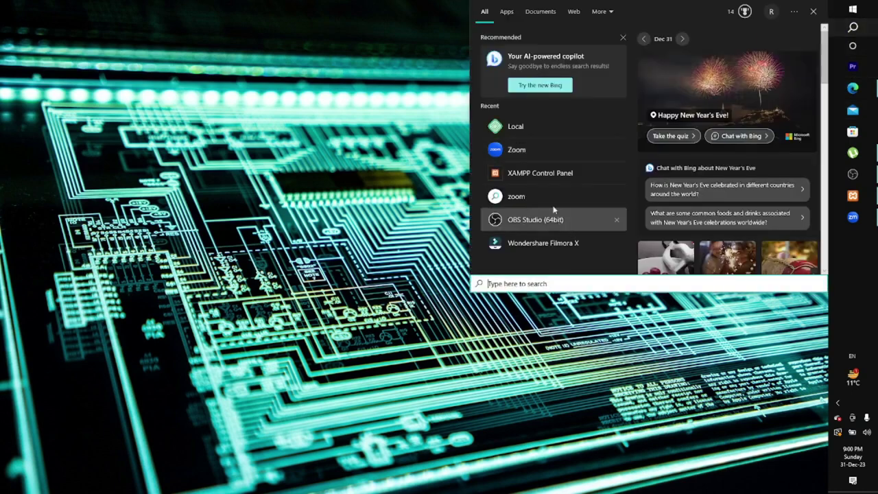
{"action": "left_click", "coordinate": [535, 127]}
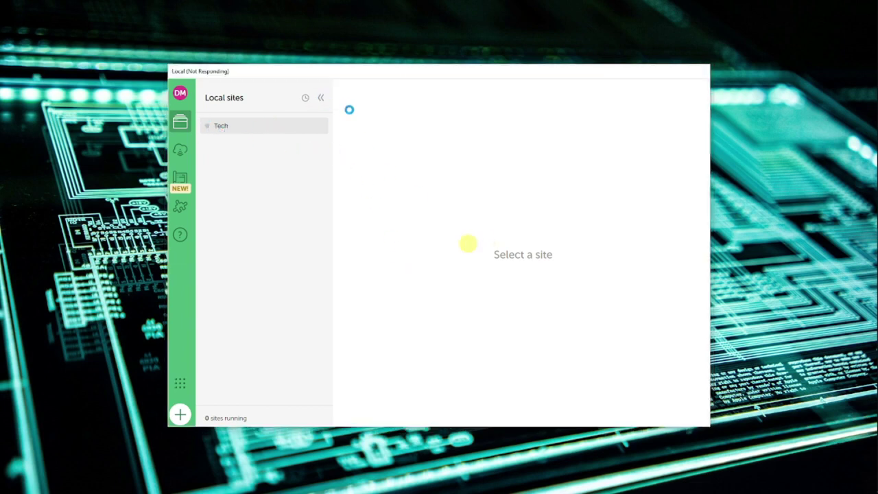
Show the Tech site overview in Local and open its site folder in File Explorer
{"action": "left_click", "coordinate": [320, 98]}
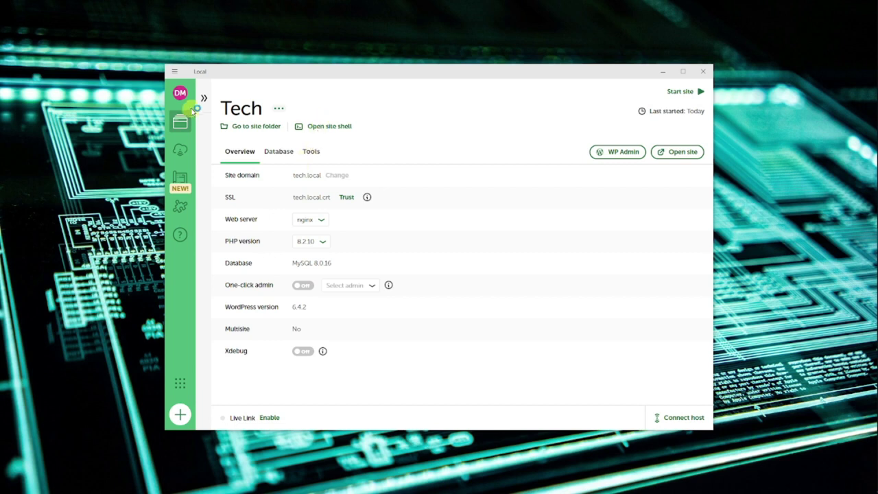
{"action": "left_click", "coordinate": [182, 155]}
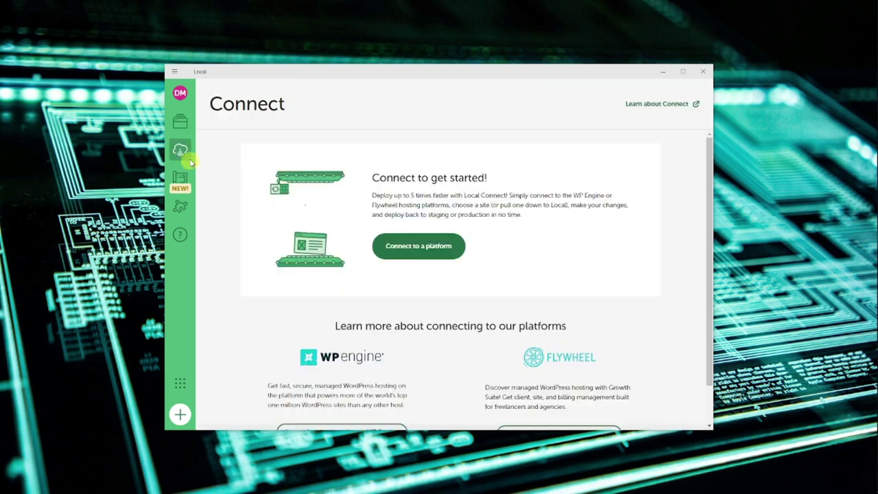
{"action": "left_click", "coordinate": [183, 118]}
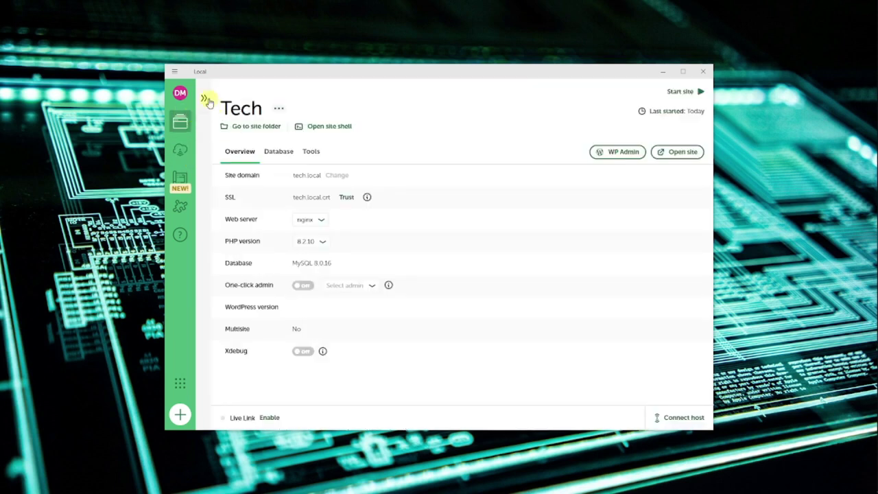
{"action": "left_click", "coordinate": [205, 100]}
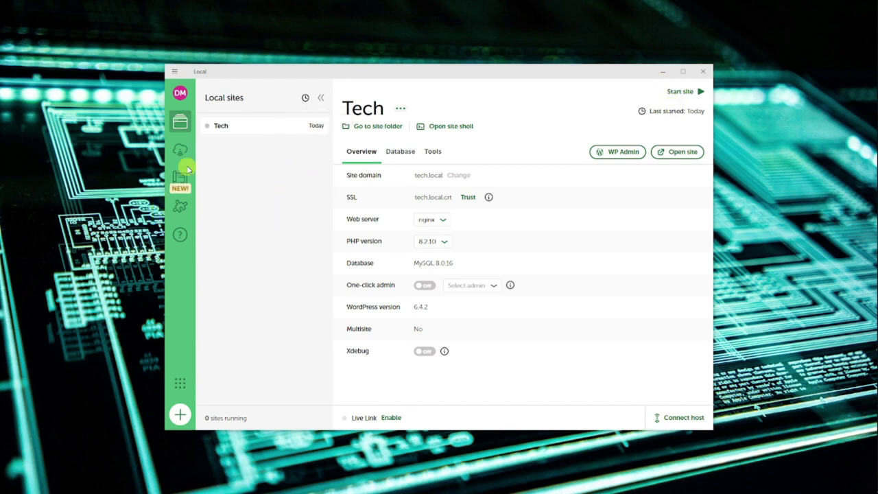
{"action": "left_click", "coordinate": [180, 149]}
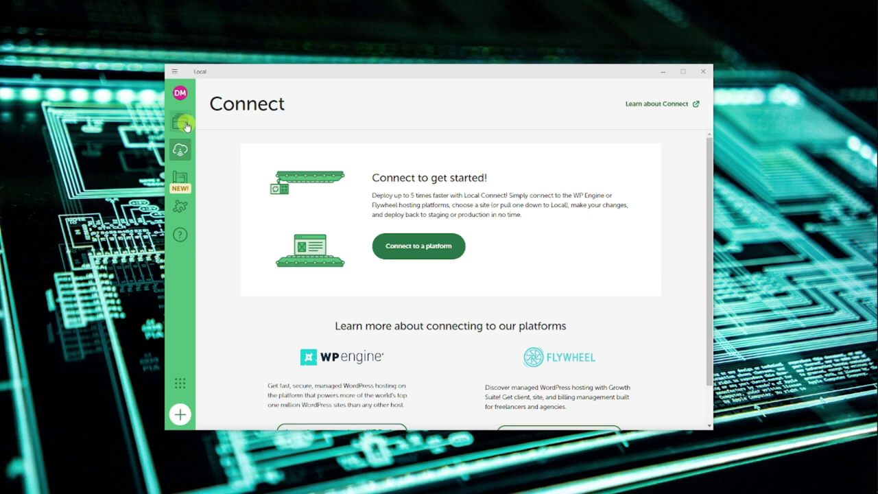
{"action": "left_click", "coordinate": [182, 123]}
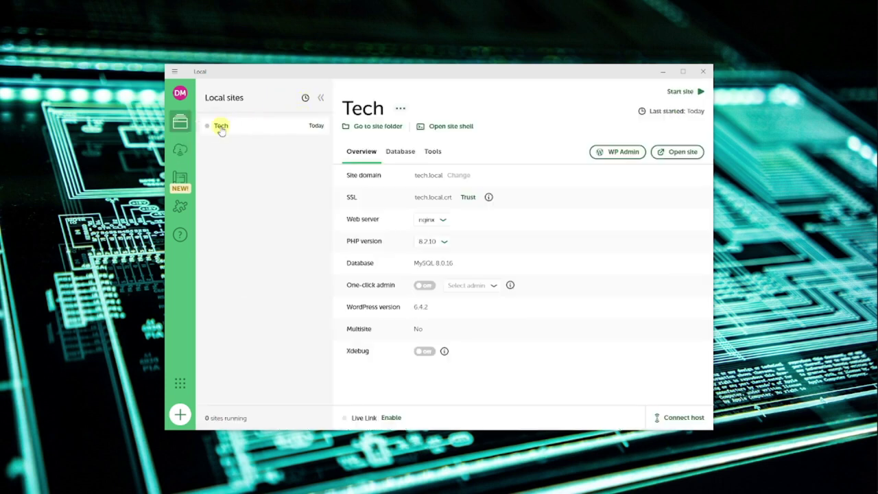
{"action": "left_click", "coordinate": [391, 128]}
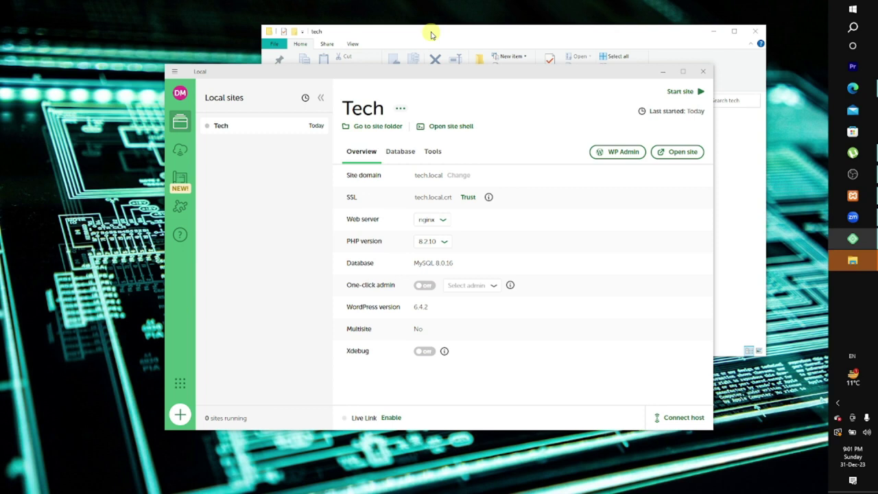
Go into the tech folder's app › public folder
{"action": "left_click", "coordinate": [432, 34]}
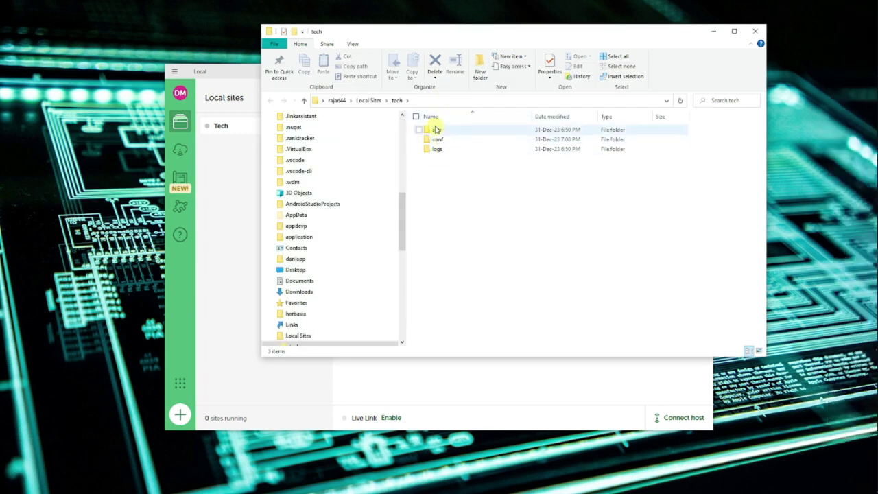
{"action": "double_click", "coordinate": [437, 130]}
{"action": "double_click", "coordinate": [443, 130]}
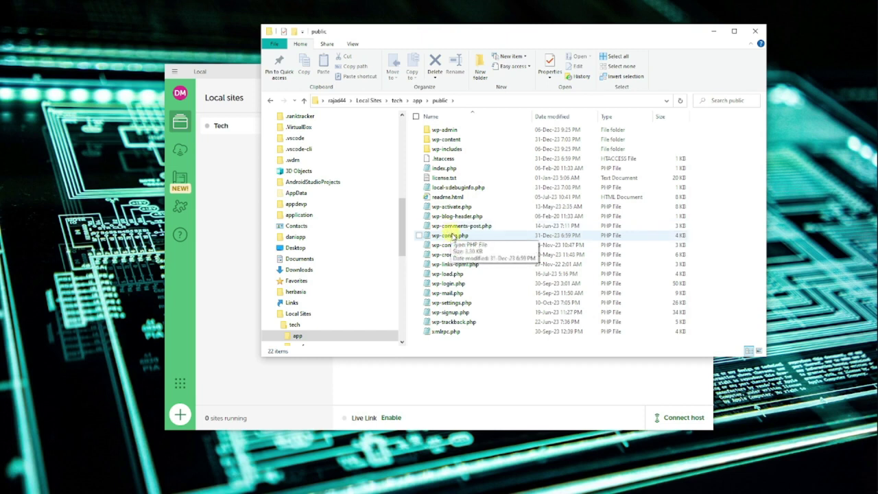
Read through wp-config.php in Notepad, then close it unchanged
{"action": "left_click", "coordinate": [454, 240]}
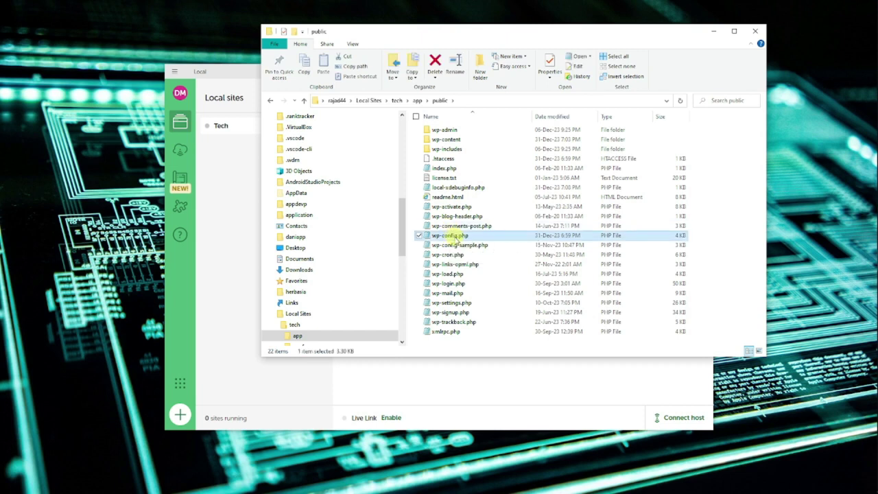
{"action": "double_click", "coordinate": [458, 239]}
{"action": "scroll", "coordinate": [376, 211], "scroll_direction": "down", "scroll_amount": 1}
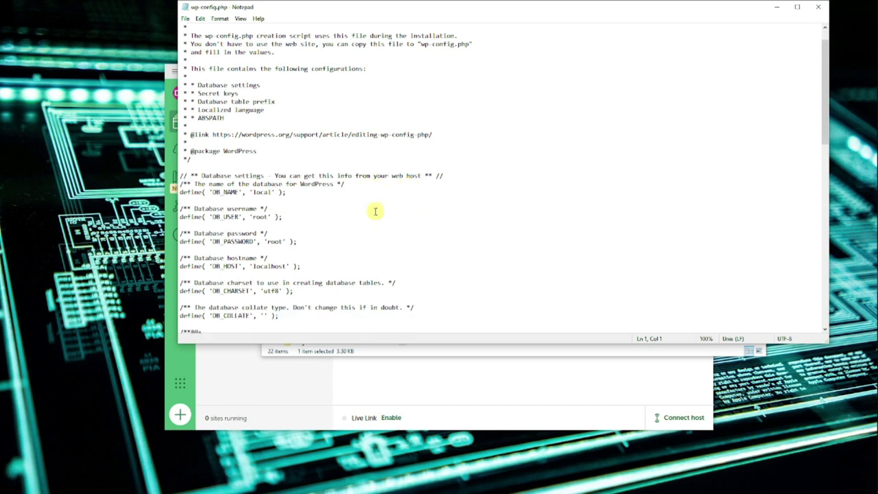
{"action": "scroll", "coordinate": [376, 211], "scroll_direction": "down", "scroll_amount": 9}
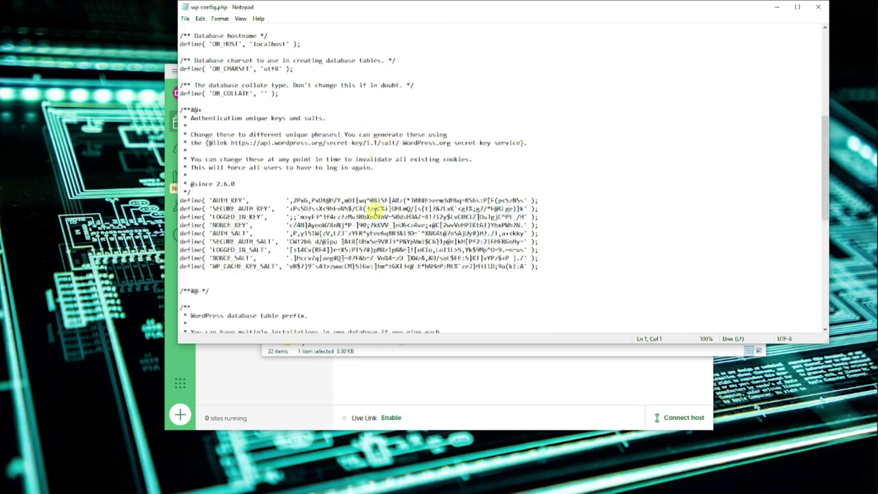
{"action": "left_click", "coordinate": [818, 7]}
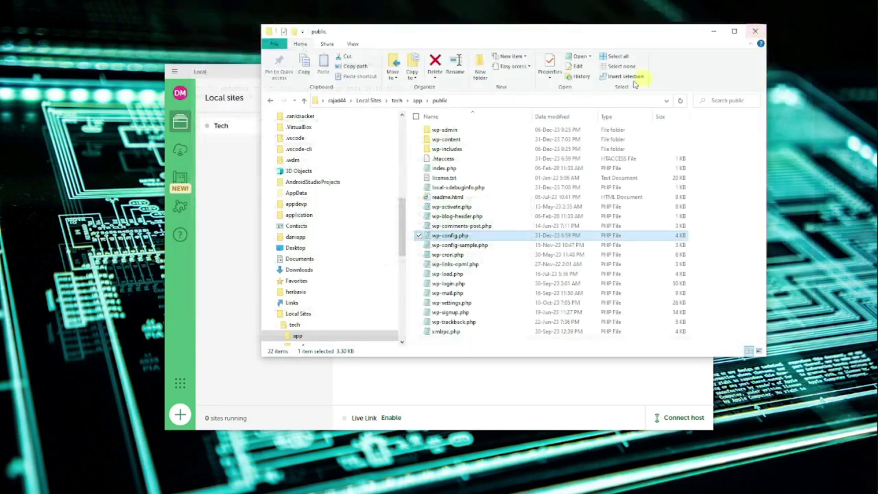
Open wp-admin and scroll through admin.php in Notepad, then close it
{"action": "double_click", "coordinate": [447, 129]}
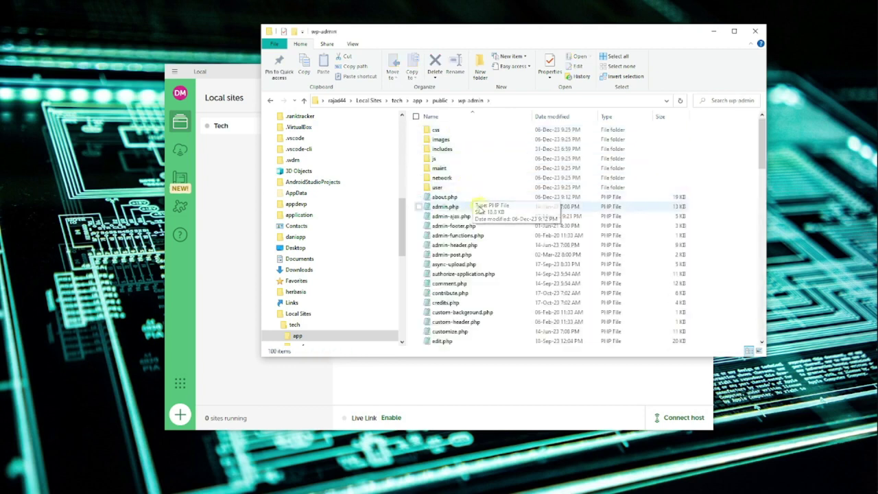
{"action": "double_click", "coordinate": [452, 206]}
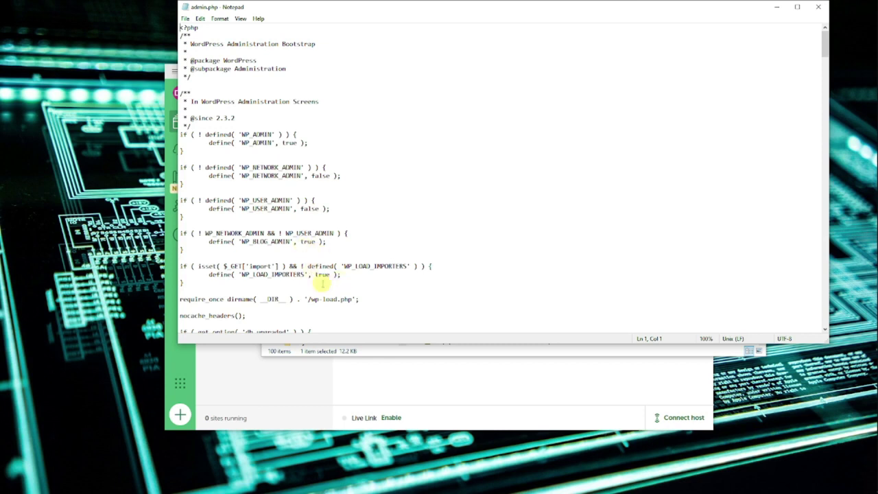
{"action": "scroll", "coordinate": [322, 282], "scroll_direction": "down", "scroll_amount": 4}
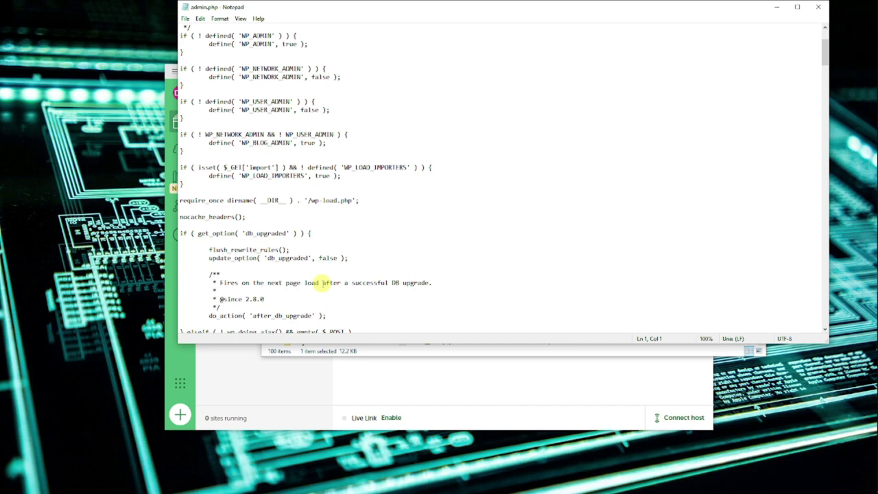
{"action": "scroll", "coordinate": [322, 283], "scroll_direction": "down", "scroll_amount": 3}
{"action": "scroll", "coordinate": [323, 283], "scroll_direction": "down", "scroll_amount": 5}
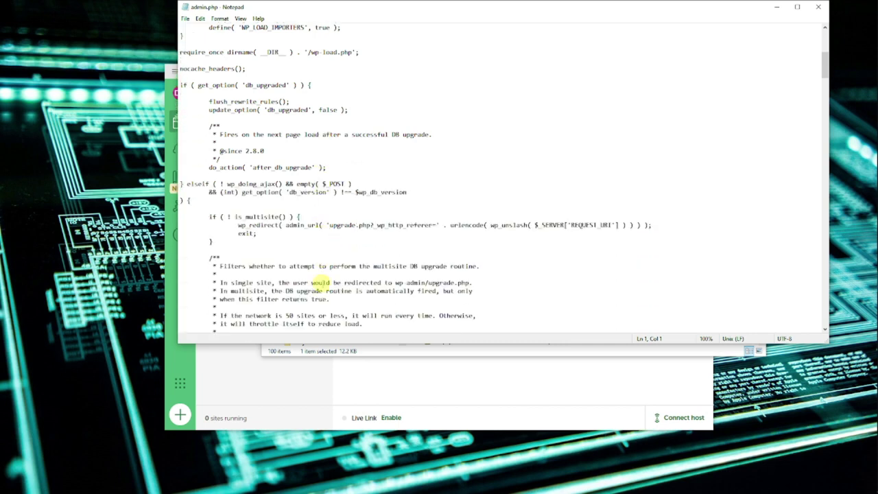
{"action": "scroll", "coordinate": [322, 282], "scroll_direction": "down", "scroll_amount": 4}
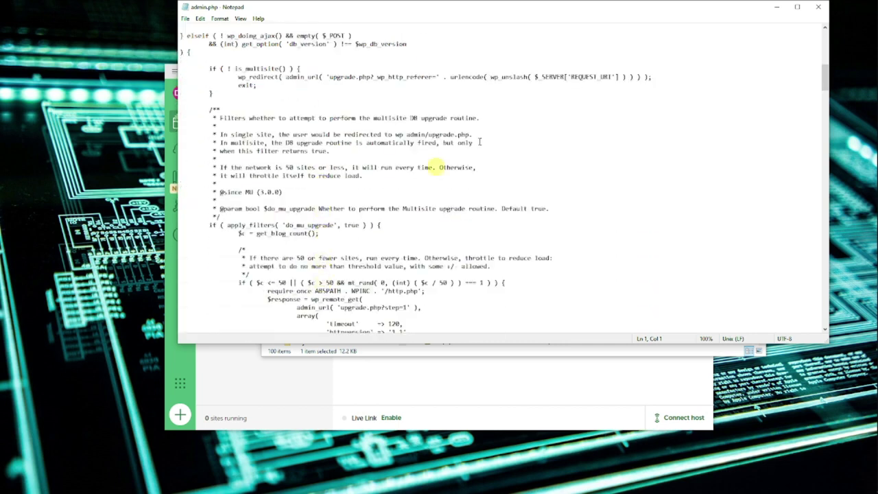
{"action": "left_click", "coordinate": [819, 7]}
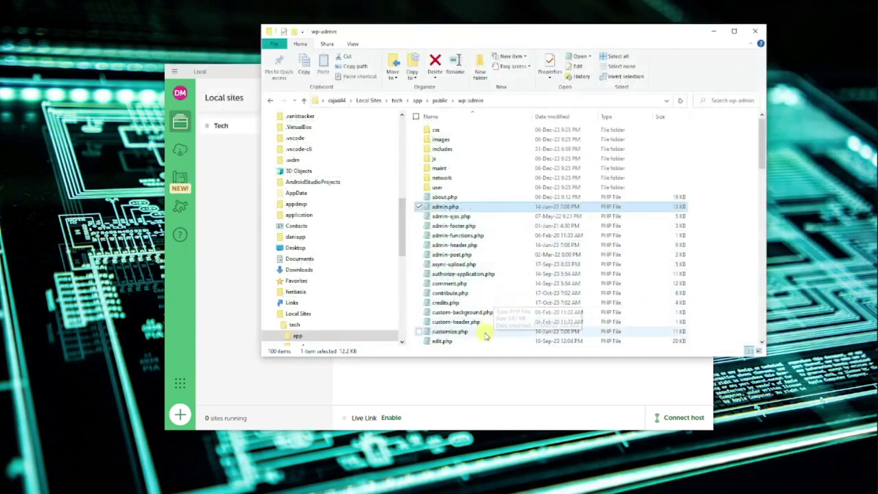
Close the File Explorer window and return to Edge
{"action": "scroll", "coordinate": [488, 302], "scroll_direction": "down", "scroll_amount": 8}
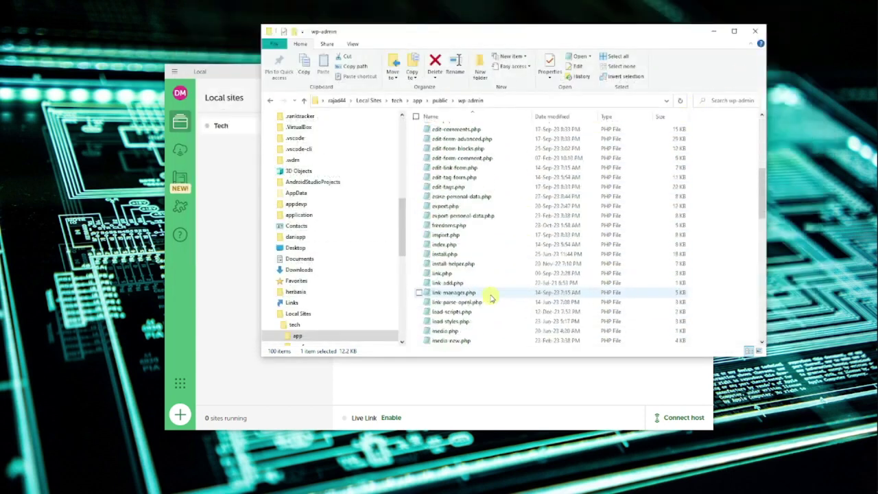
{"action": "scroll", "coordinate": [490, 297], "scroll_direction": "down", "scroll_amount": 18}
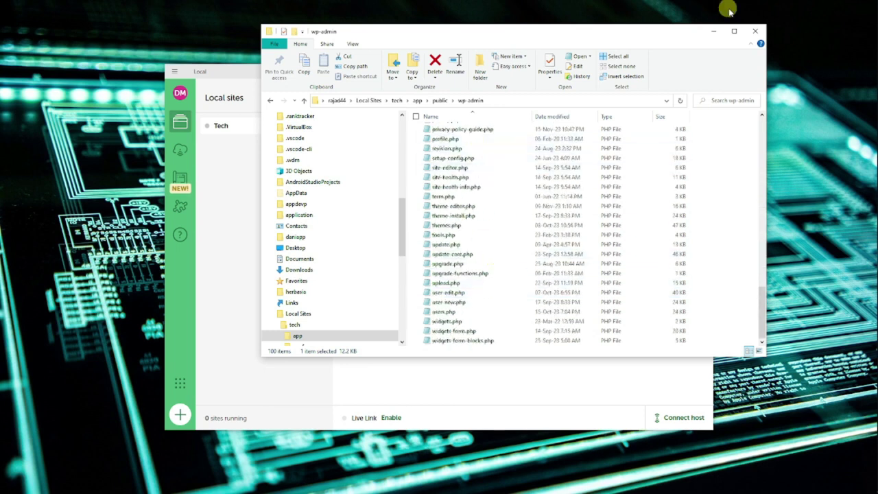
{"action": "left_click", "coordinate": [755, 30]}
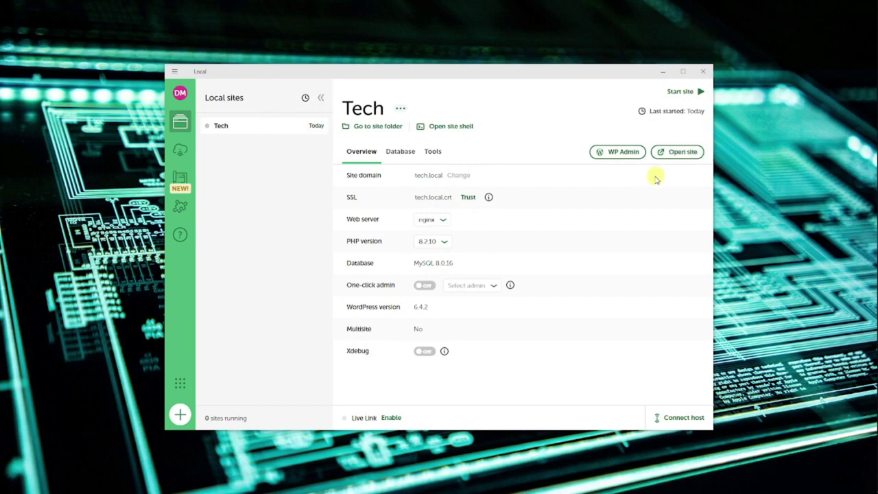
{"action": "mouse_move", "coordinate": [872, 82]}
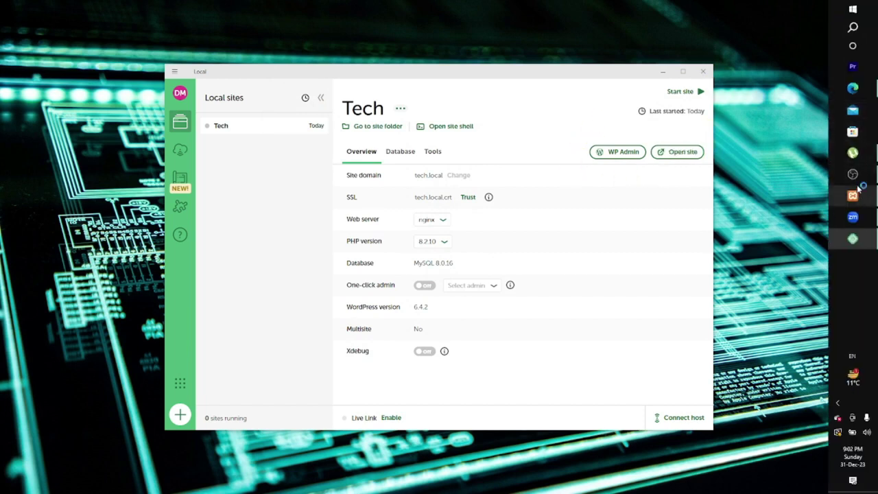
{"action": "left_click", "coordinate": [853, 88]}
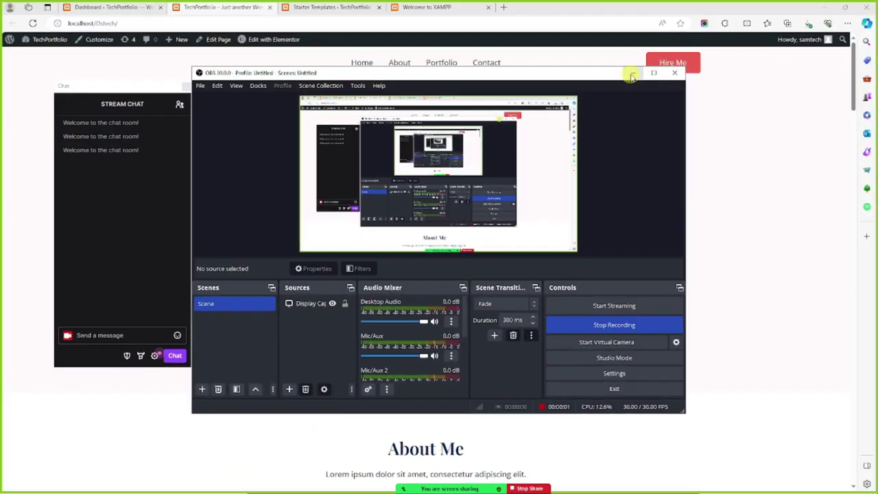
Scroll the TechPortfolio home page through My Portfolio, testimonials and footer, then back to the hero
{"action": "left_click", "coordinate": [632, 74]}
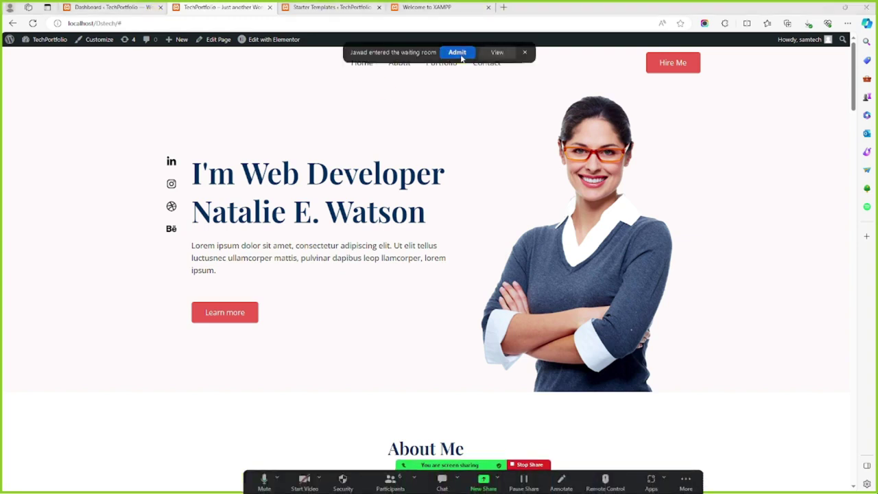
{"action": "left_click", "coordinate": [686, 68]}
{"action": "scroll", "coordinate": [382, 200], "scroll_direction": "down", "scroll_amount": 8}
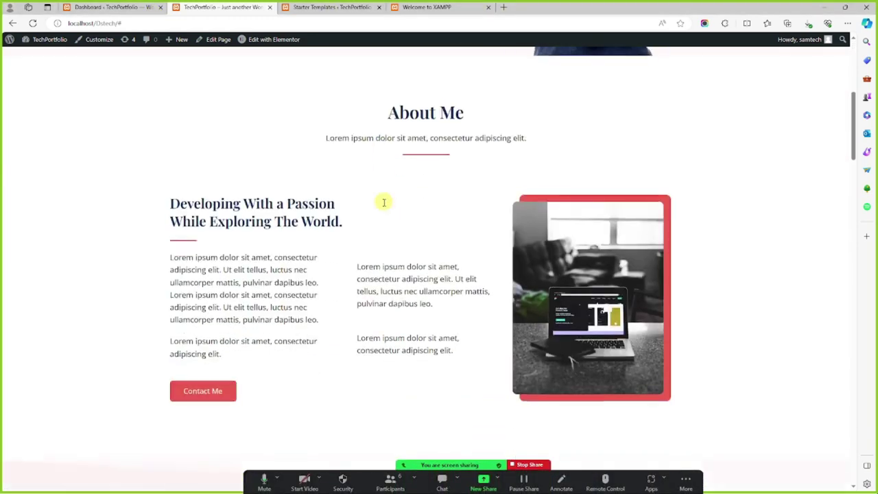
{"action": "scroll", "coordinate": [382, 219], "scroll_direction": "down", "scroll_amount": 3}
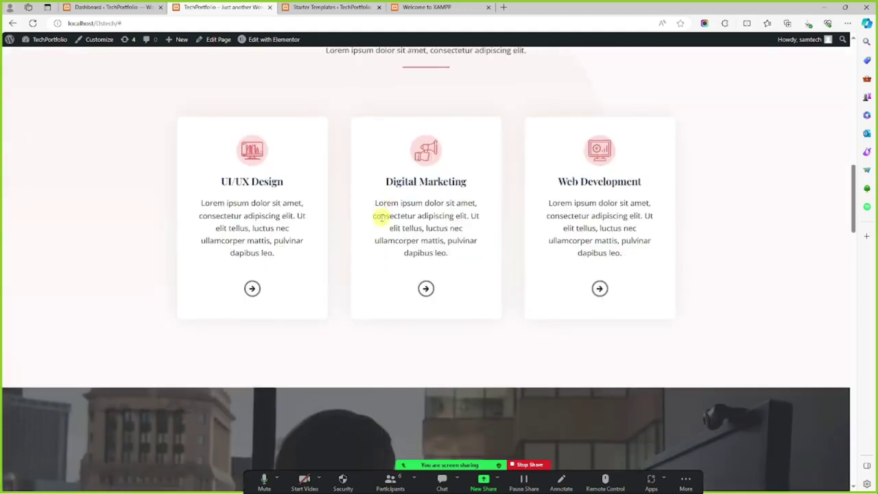
{"action": "scroll", "coordinate": [594, 206], "scroll_direction": "down", "scroll_amount": 6}
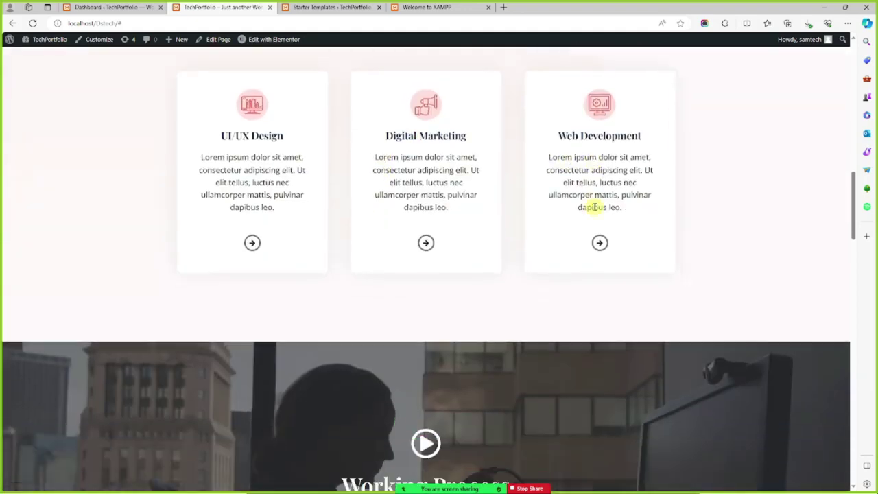
{"action": "scroll", "coordinate": [591, 211], "scroll_direction": "down", "scroll_amount": 4}
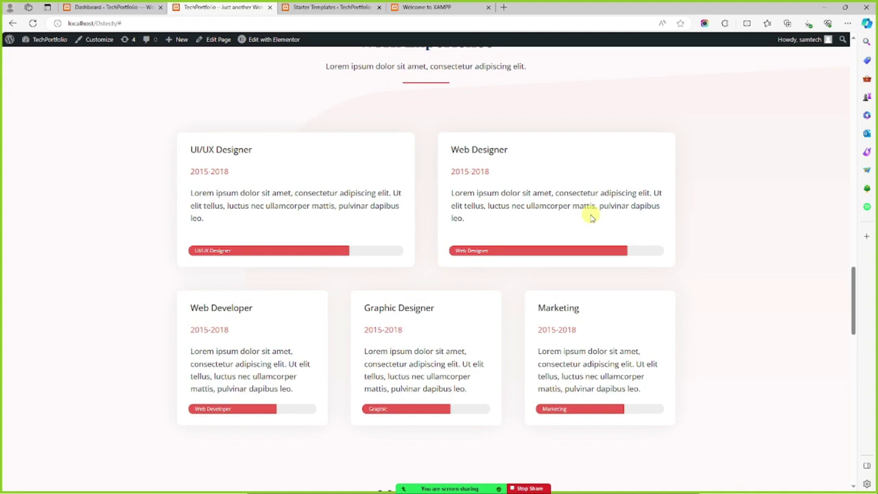
{"action": "scroll", "coordinate": [590, 216], "scroll_direction": "down", "scroll_amount": 5}
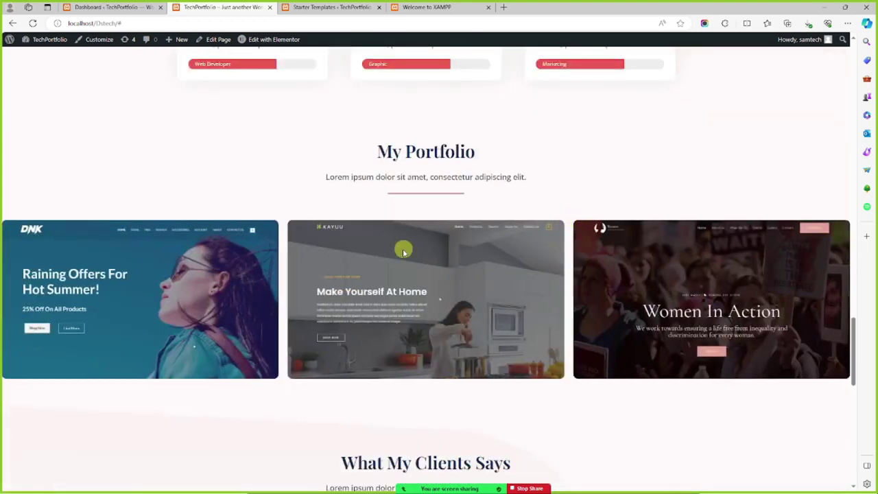
{"action": "scroll", "coordinate": [382, 286], "scroll_direction": "down", "scroll_amount": 5}
{"action": "scroll", "coordinate": [383, 289], "scroll_direction": "up", "scroll_amount": 3}
{"action": "scroll", "coordinate": [383, 289], "scroll_direction": "up", "scroll_amount": 2}
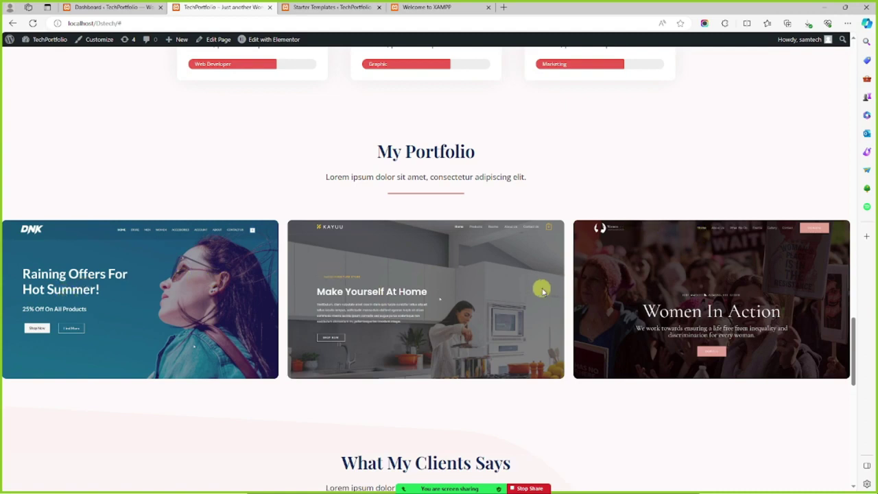
{"action": "scroll", "coordinate": [472, 196], "scroll_direction": "down", "scroll_amount": 9}
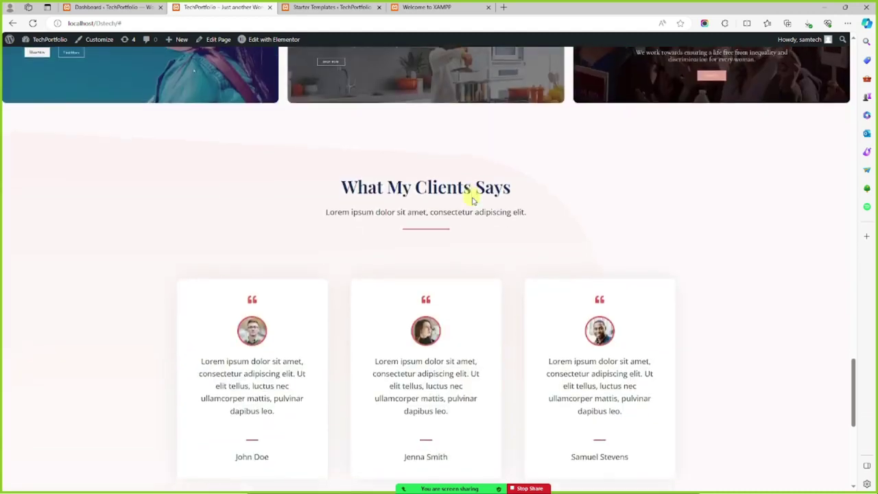
{"action": "scroll", "coordinate": [429, 192], "scroll_direction": "down", "scroll_amount": 1}
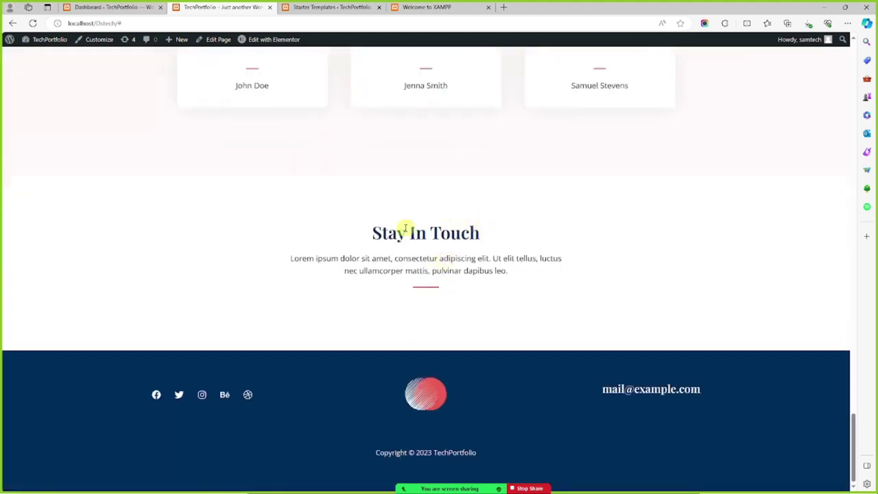
{"action": "scroll", "coordinate": [345, 233], "scroll_direction": "up", "scroll_amount": 8}
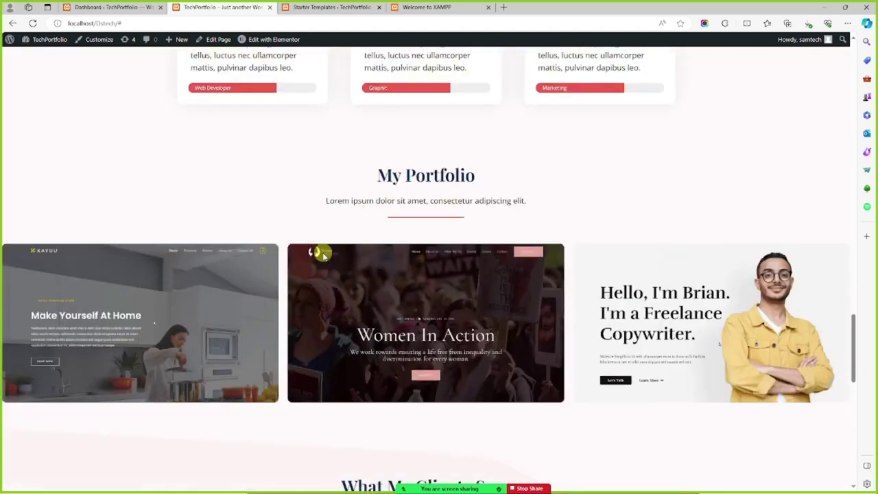
{"action": "scroll", "coordinate": [323, 254], "scroll_direction": "up", "scroll_amount": 1}
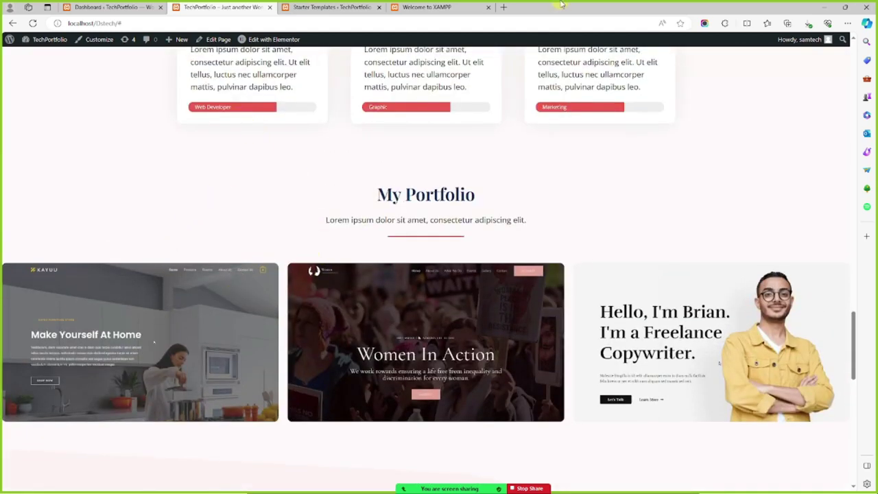
{"action": "scroll", "coordinate": [545, 220], "scroll_direction": "up", "scroll_amount": 10}
{"action": "scroll", "coordinate": [404, 154], "scroll_direction": "up", "scroll_amount": 15}
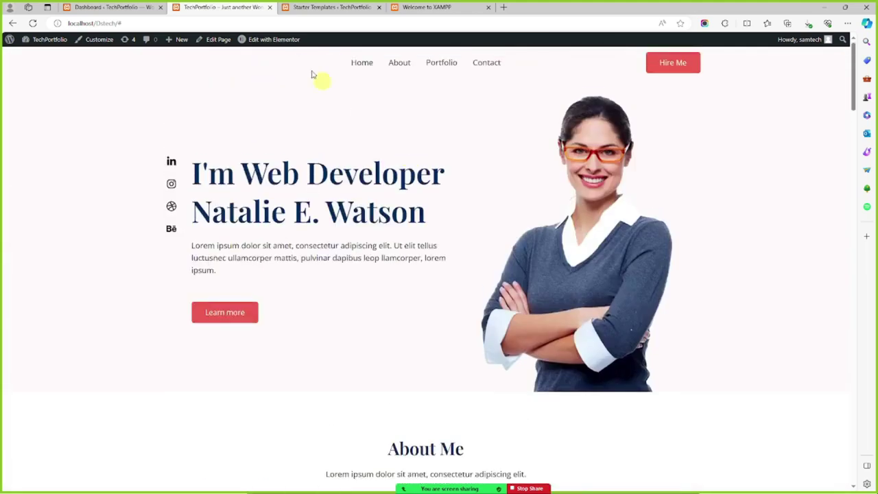
Launch Edit with Elementor for Home and view Installed Plugins in the Dashboard tab meanwhile
{"action": "left_click", "coordinate": [295, 39]}
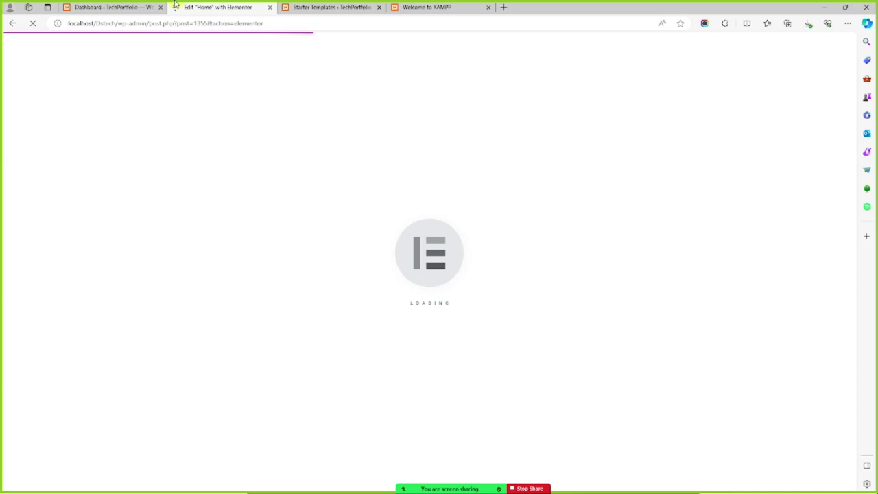
{"action": "left_click", "coordinate": [96, 7]}
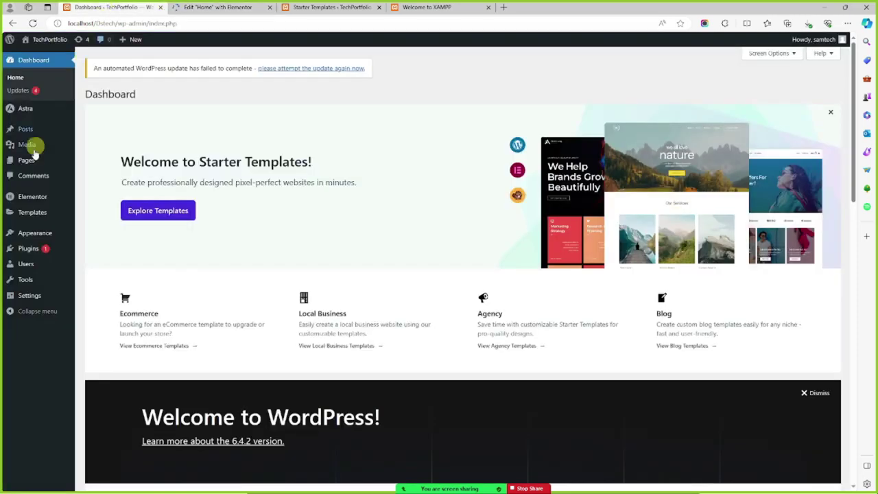
{"action": "left_click", "coordinate": [41, 254]}
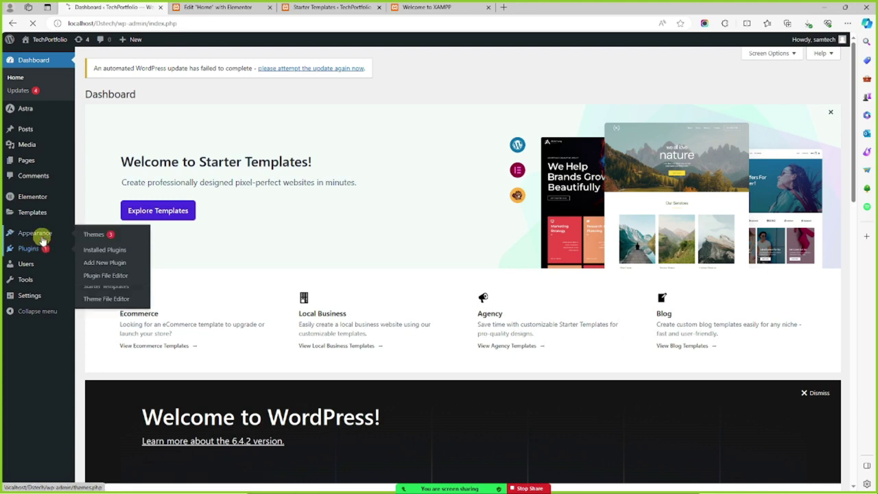
{"action": "left_click", "coordinate": [233, 10]}
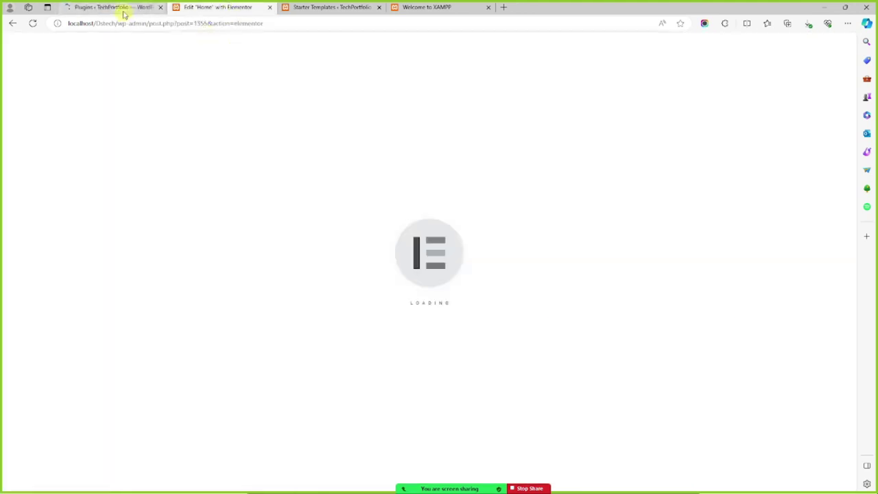
{"action": "left_click", "coordinate": [121, 8]}
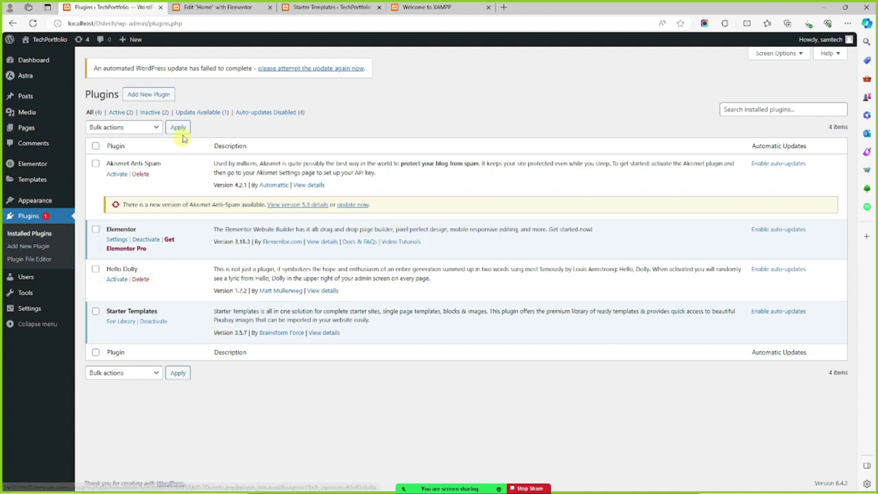
{"action": "left_click", "coordinate": [210, 6]}
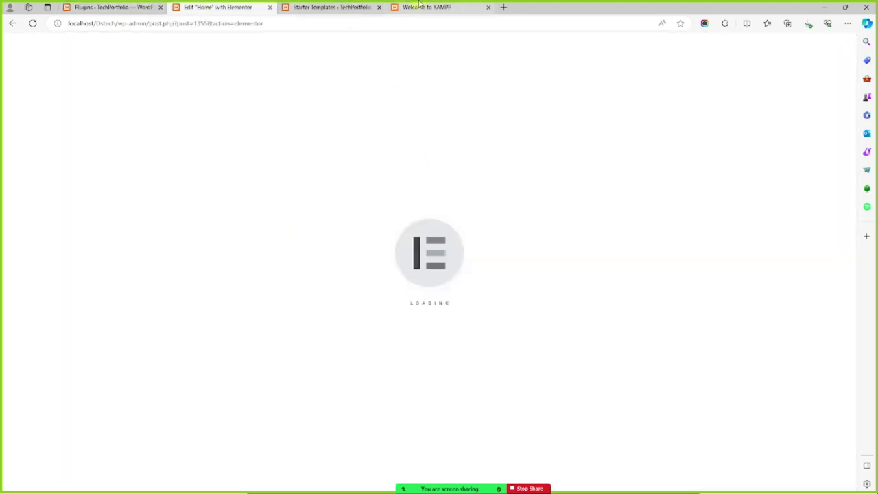
Start the Tech site with Live Link enabled and copy its thankful-pattern.localsite.io URL
{"action": "mouse_move", "coordinate": [827, 27]}
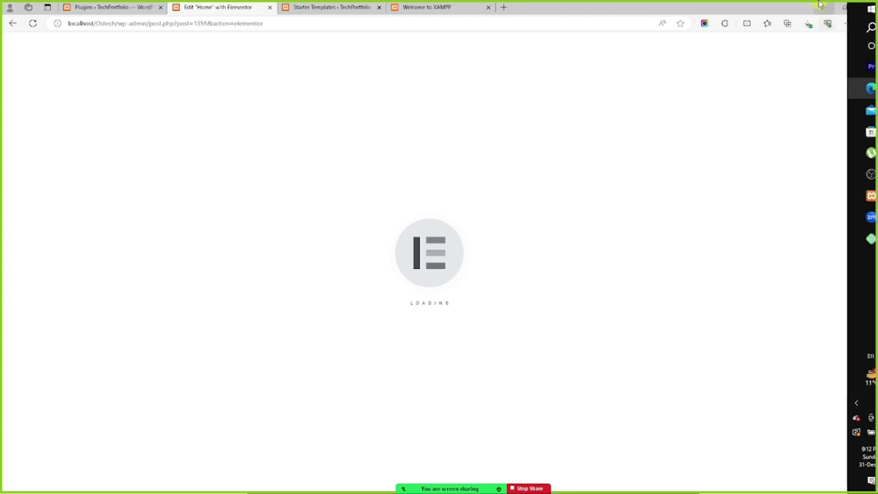
{"action": "left_click", "coordinate": [823, 8]}
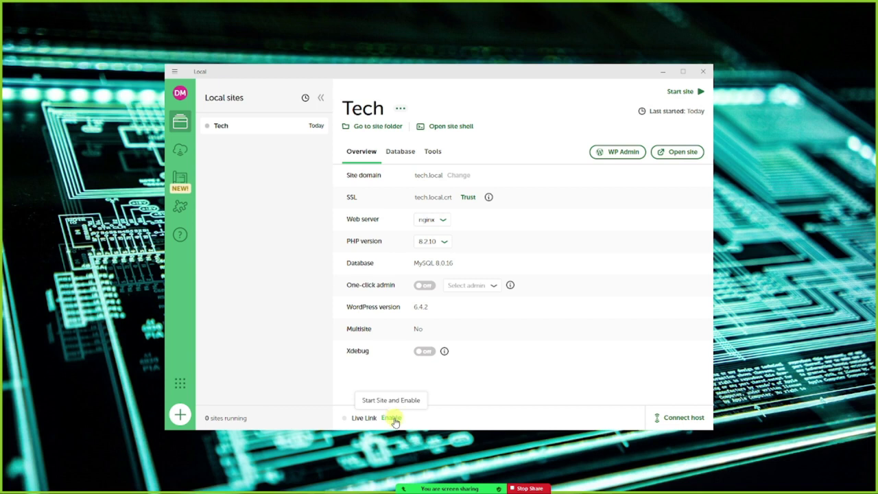
{"action": "left_click", "coordinate": [396, 400]}
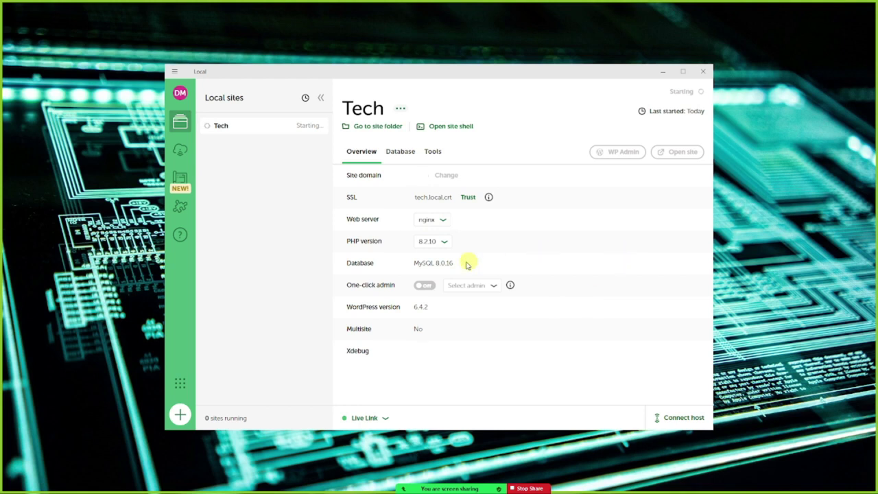
{"action": "left_click", "coordinate": [388, 418]}
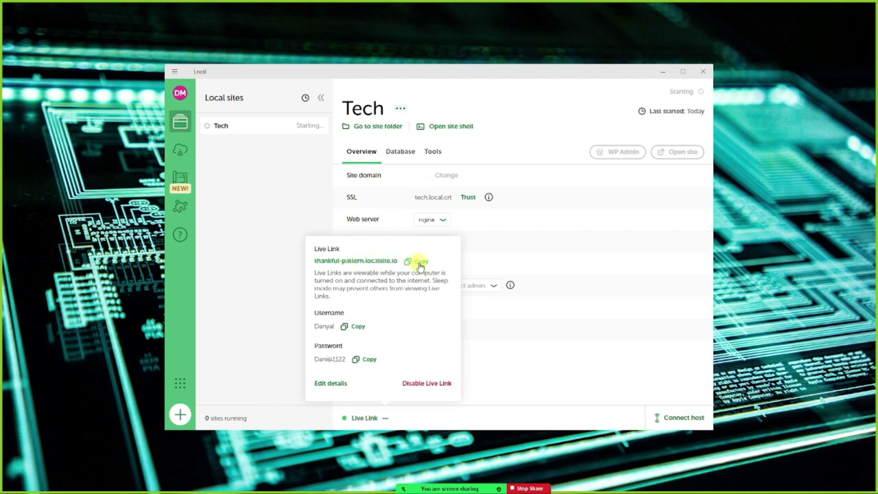
{"action": "left_click", "coordinate": [420, 263]}
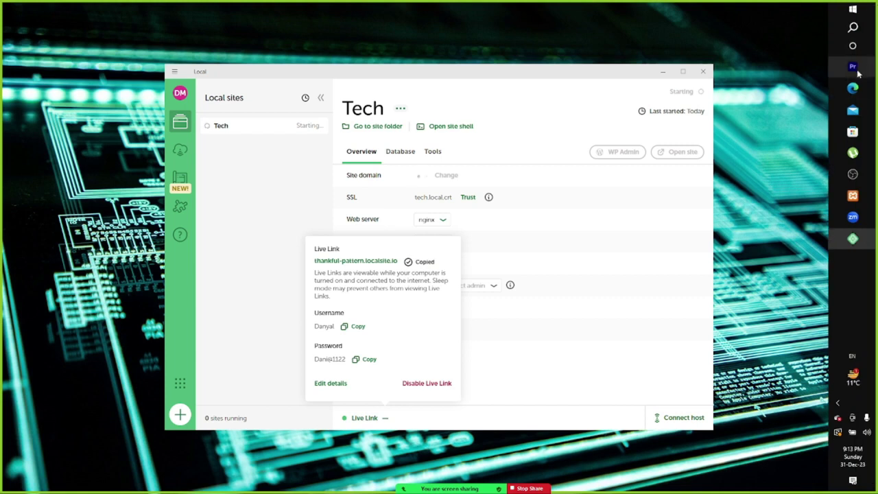
{"action": "left_click", "coordinate": [854, 88]}
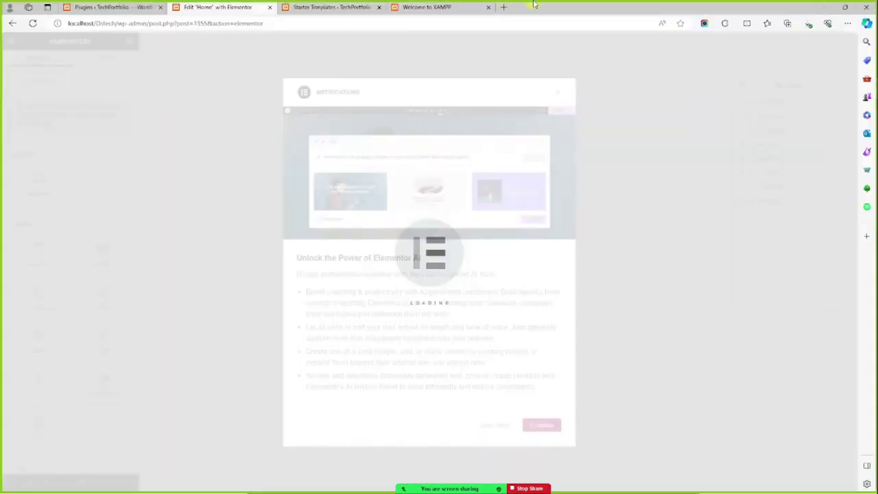
Load the copied Live Link address thankful-pattern.localsite.io in a new Edge tab
{"action": "left_click", "coordinate": [504, 7]}
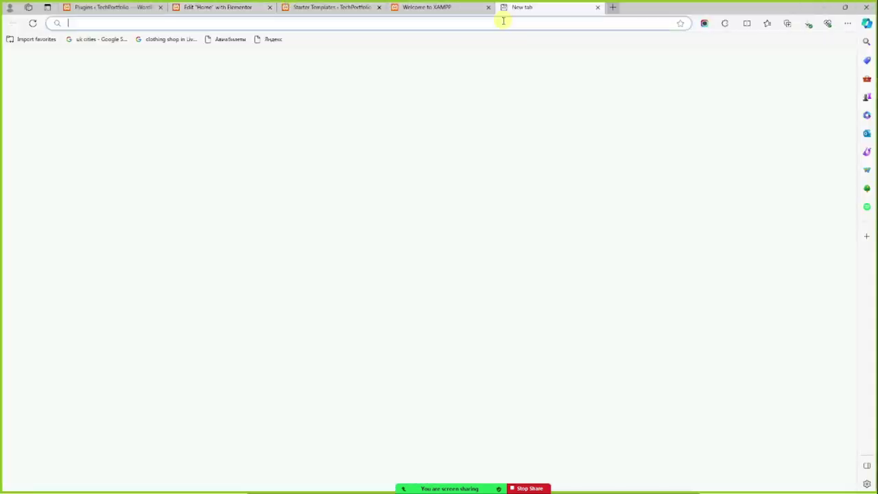
{"action": "type", "text": "thankful-pattern.localsite.io"}
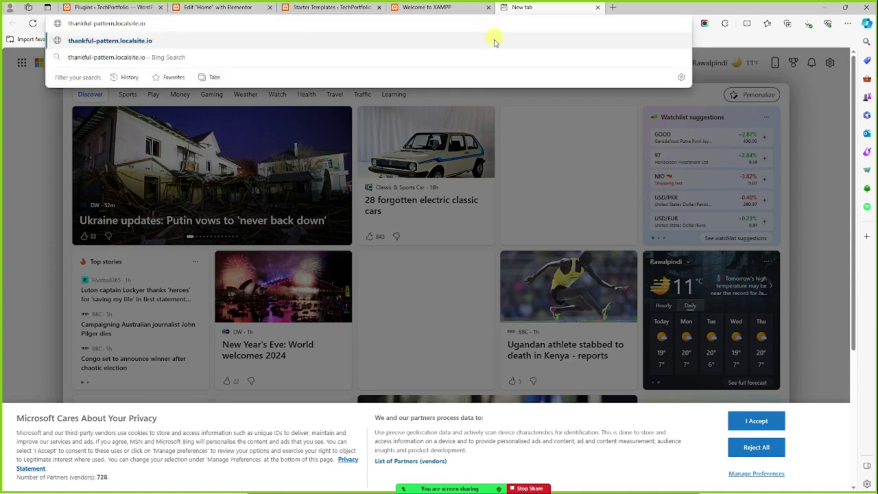
{"action": "key", "text": "Return"}
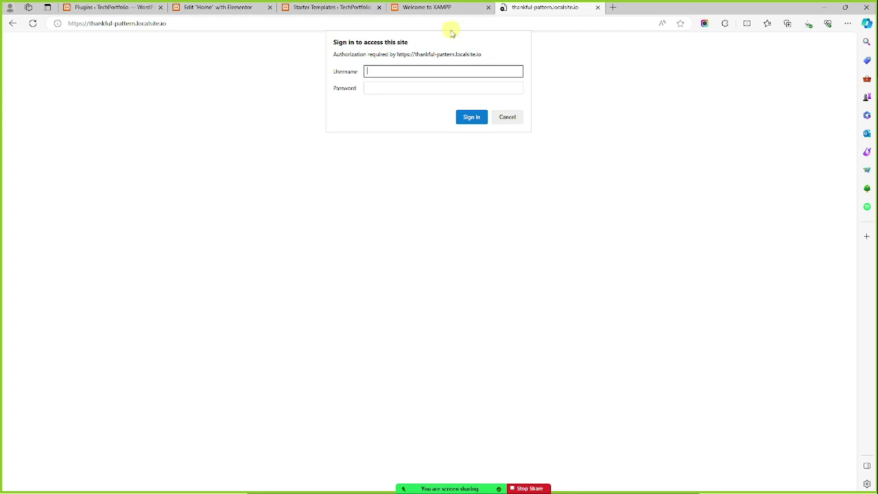
Enter the Live Link username on the sign-in prompt and get the password from Local
{"action": "key", "text": "alt+Tab"}
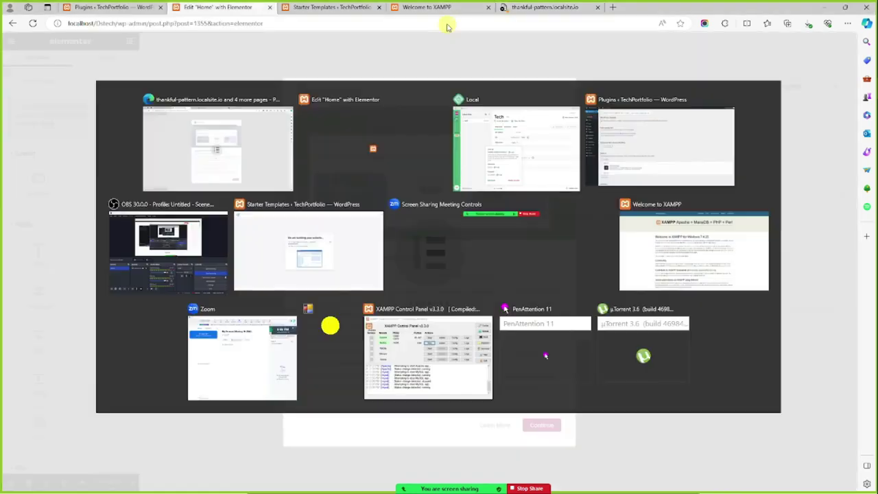
{"action": "key", "text": "alt+Tab"}
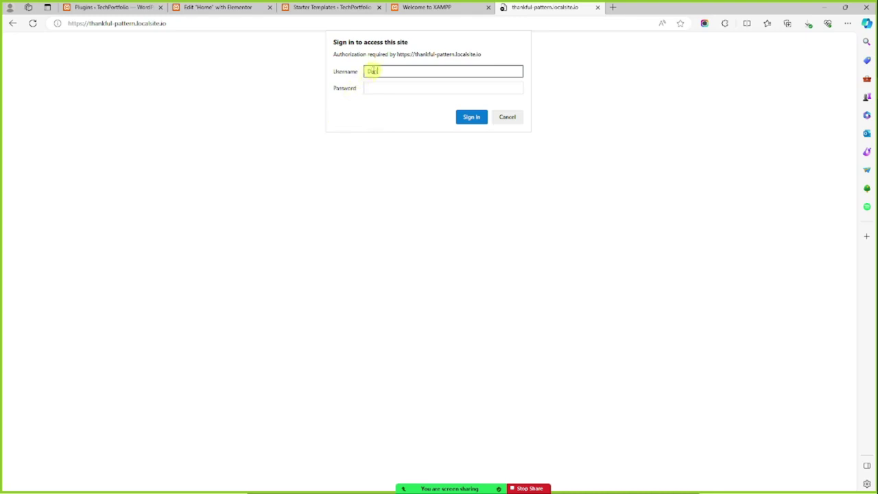
{"action": "key", "text": "Tab"}
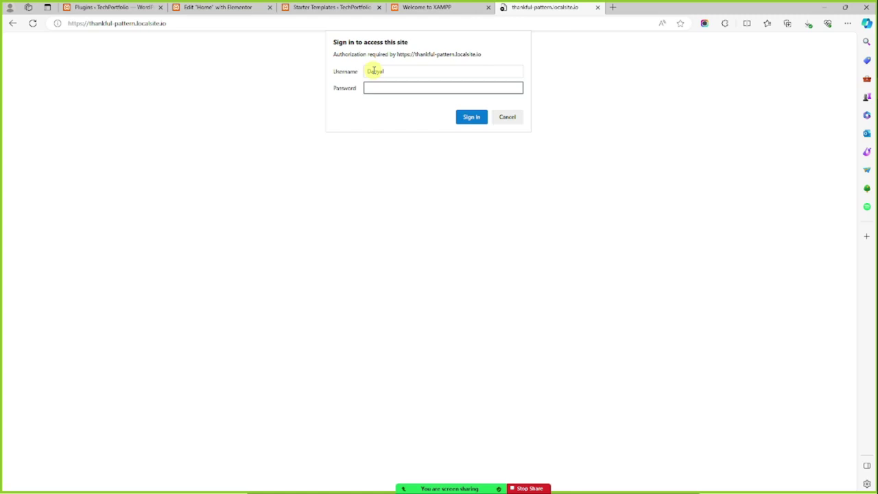
{"action": "key", "text": "alt+Tab"}
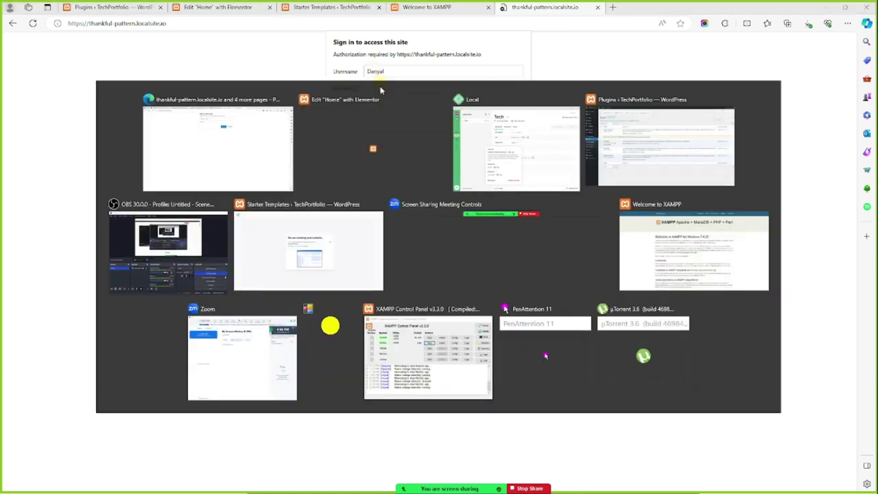
{"action": "key", "text": "alt+Tab"}
{"action": "key", "text": "alt+Tab"}
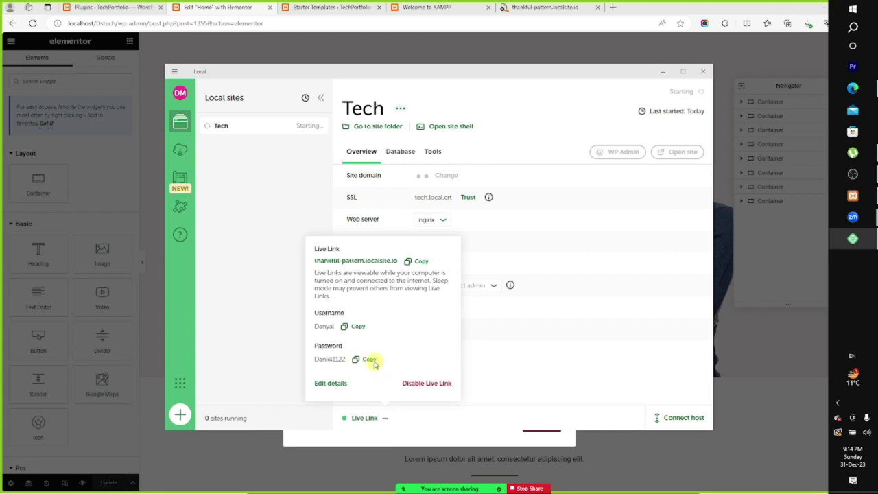
{"action": "key", "text": "alt+Tab"}
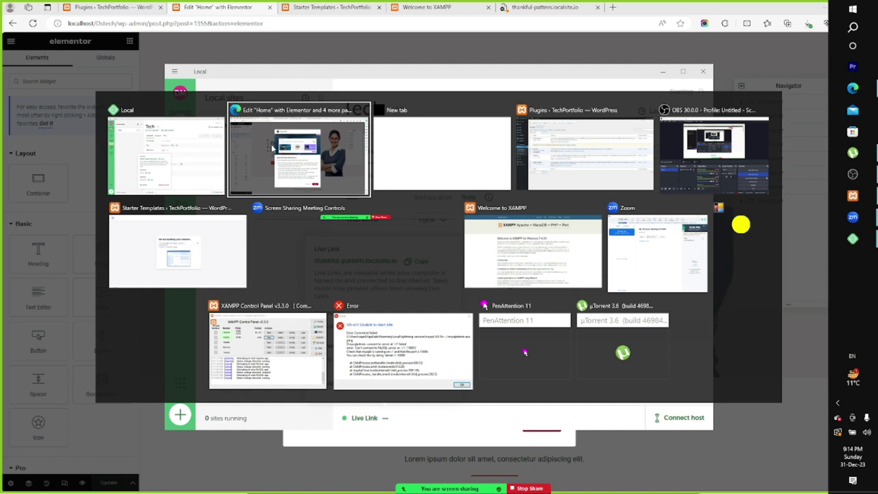
{"action": "left_click", "coordinate": [575, 6]}
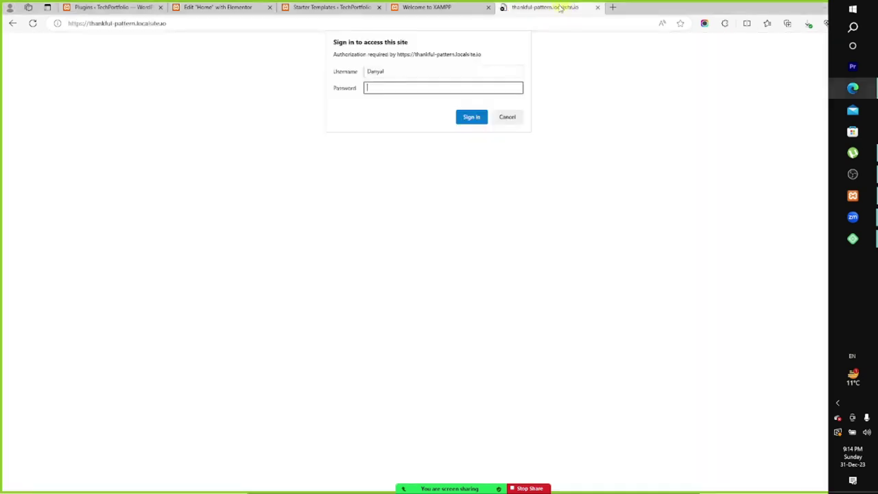